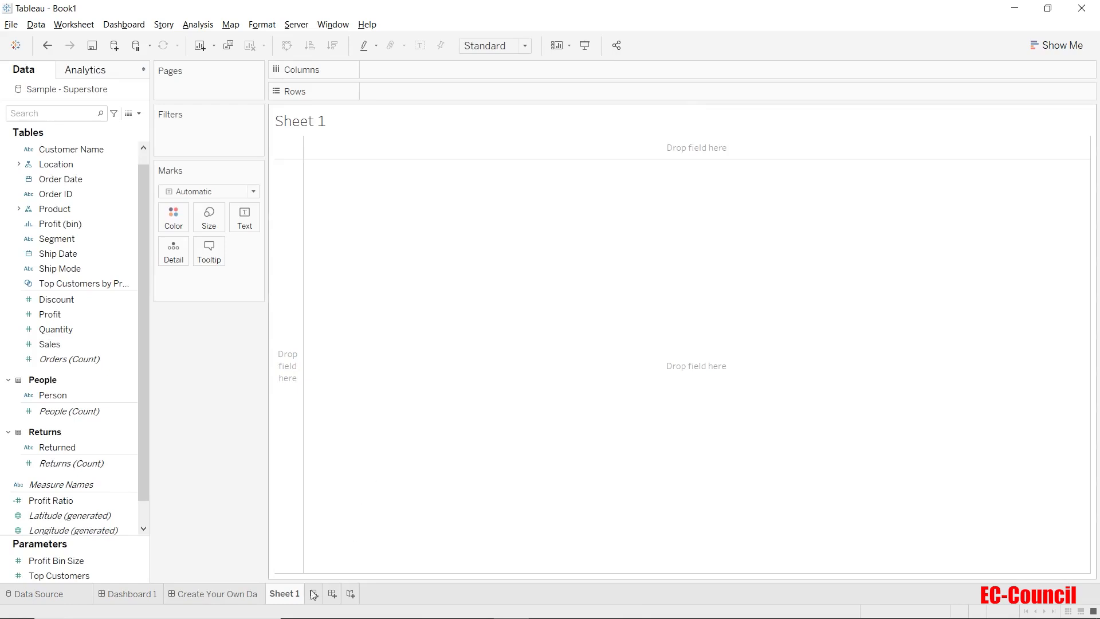
Step: Rename the Sheet 1 worksheet as "Total Overall Sales"
double_click(284, 594)
type("To")
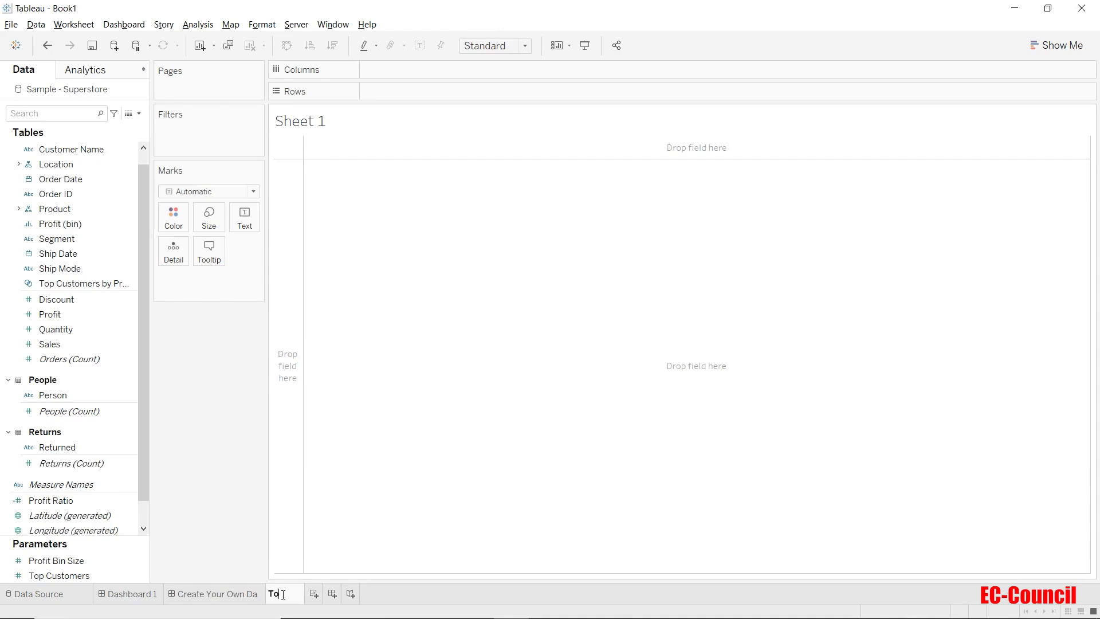
type("tal Over A")
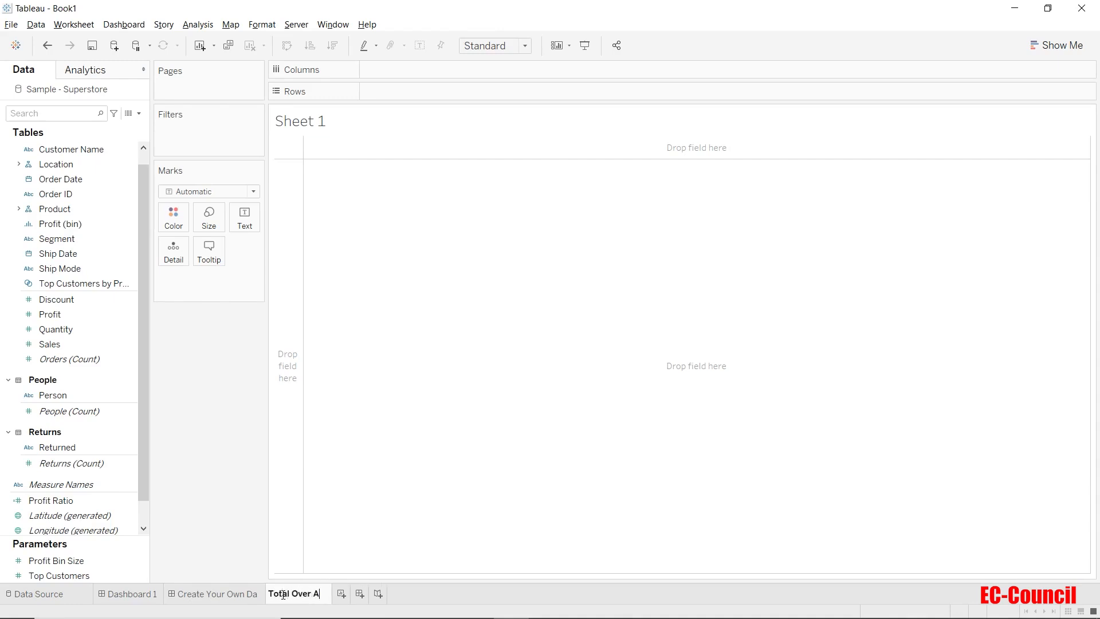
type("ll Sales")
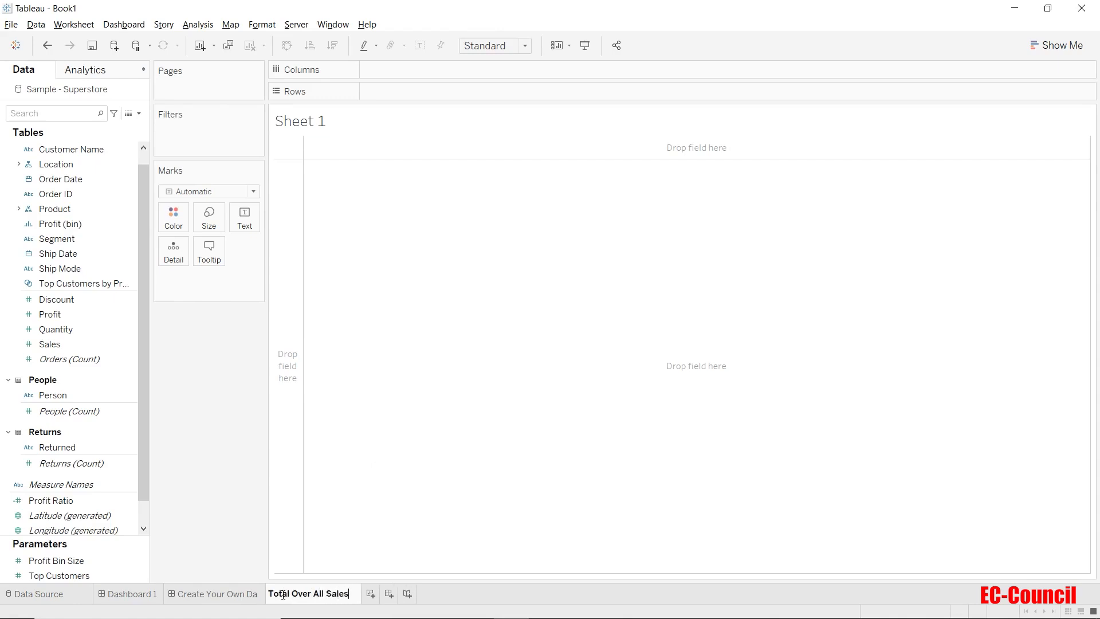
left_click(319, 594)
key("BackSpace")
key("BackSpace")
type("a")
key("Return")
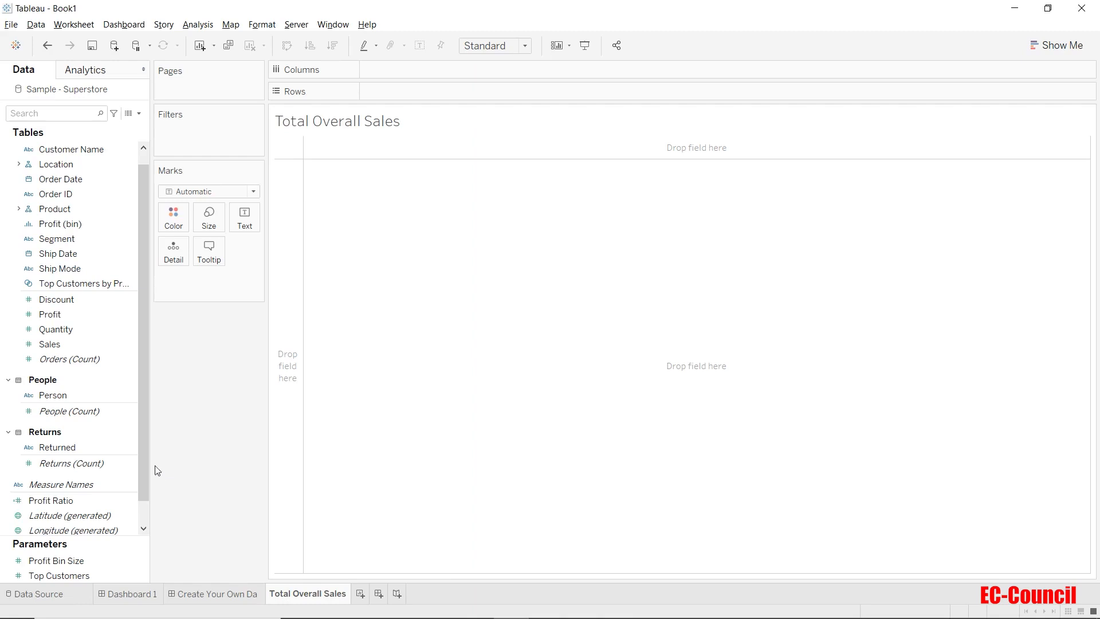
Step: Show Sales as the worksheet's text mark and set the <SUM(Sales)> label's font size to 24
left_click_drag(50, 344, 243, 228)
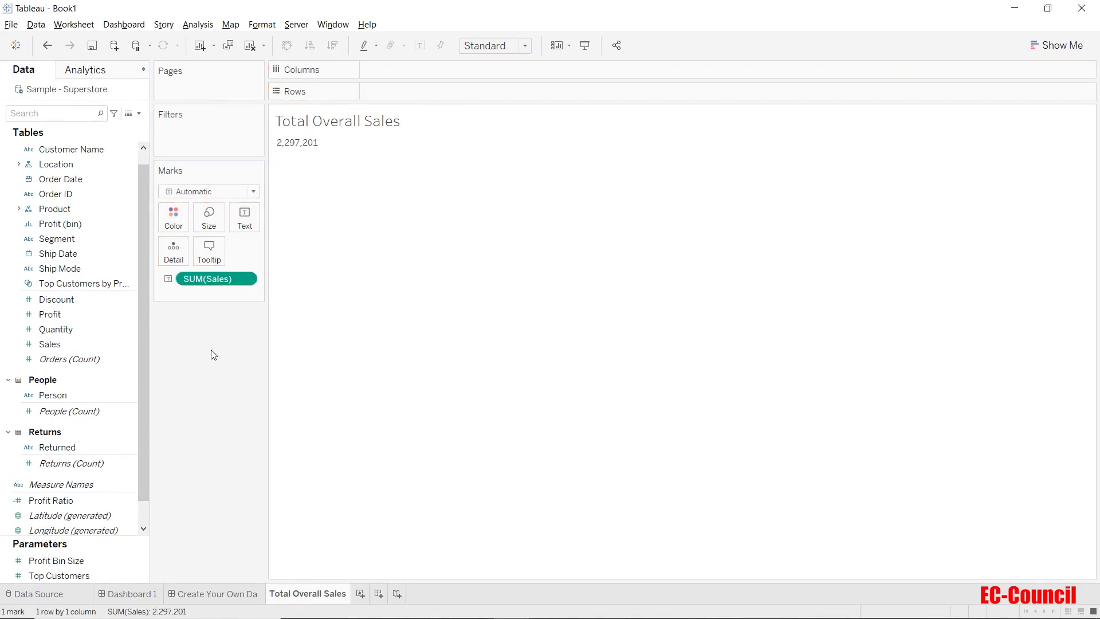
left_click(244, 218)
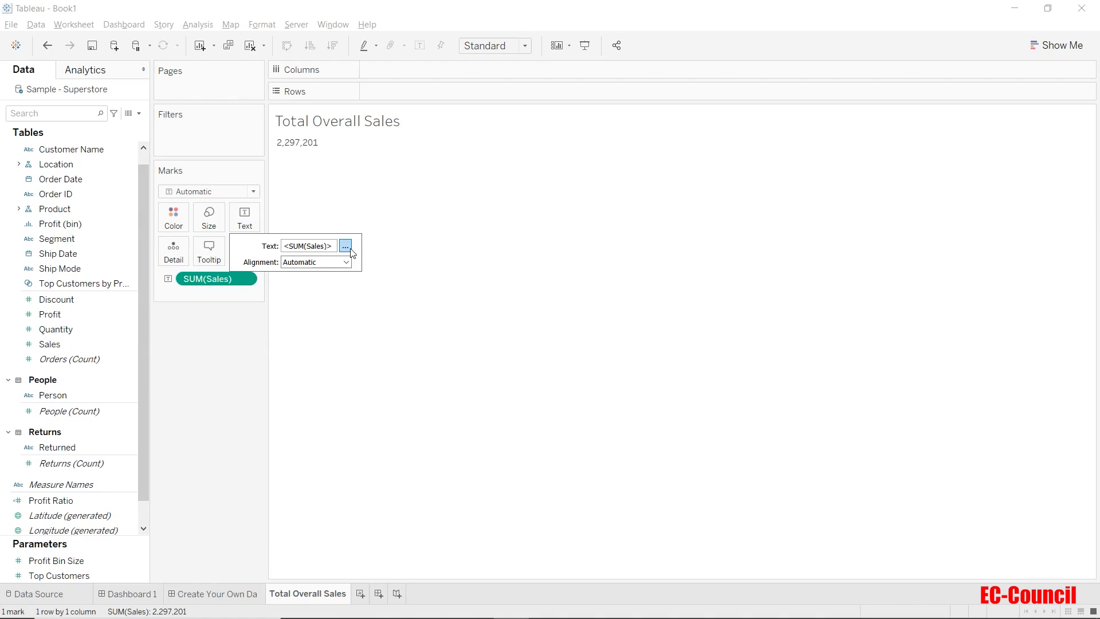
left_click(345, 245)
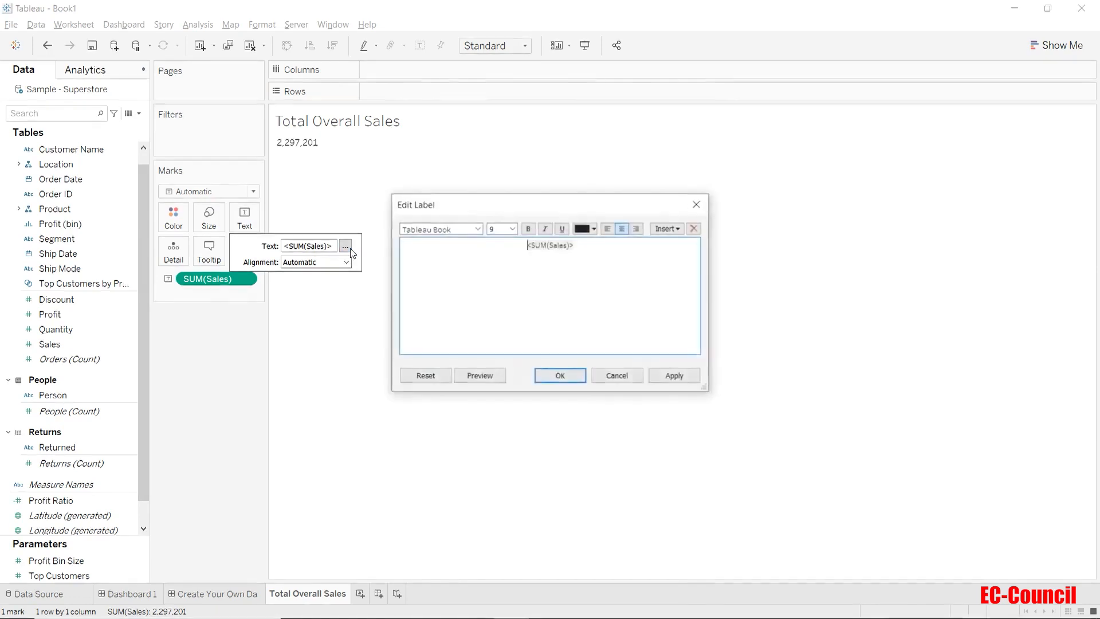
double_click(556, 246)
left_click(512, 228)
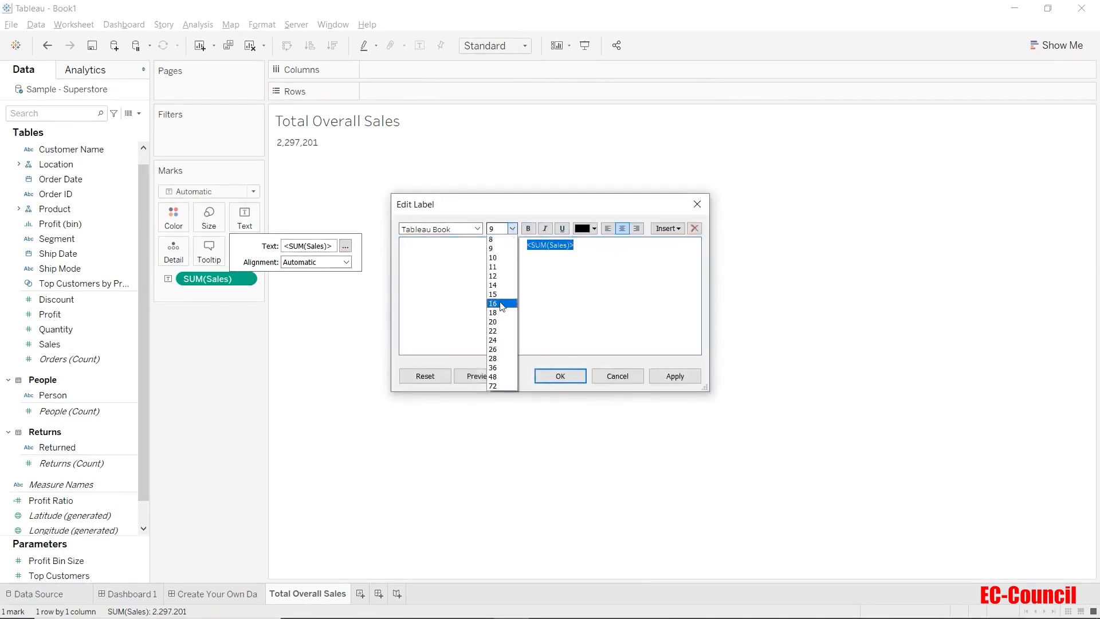
left_click(493, 340)
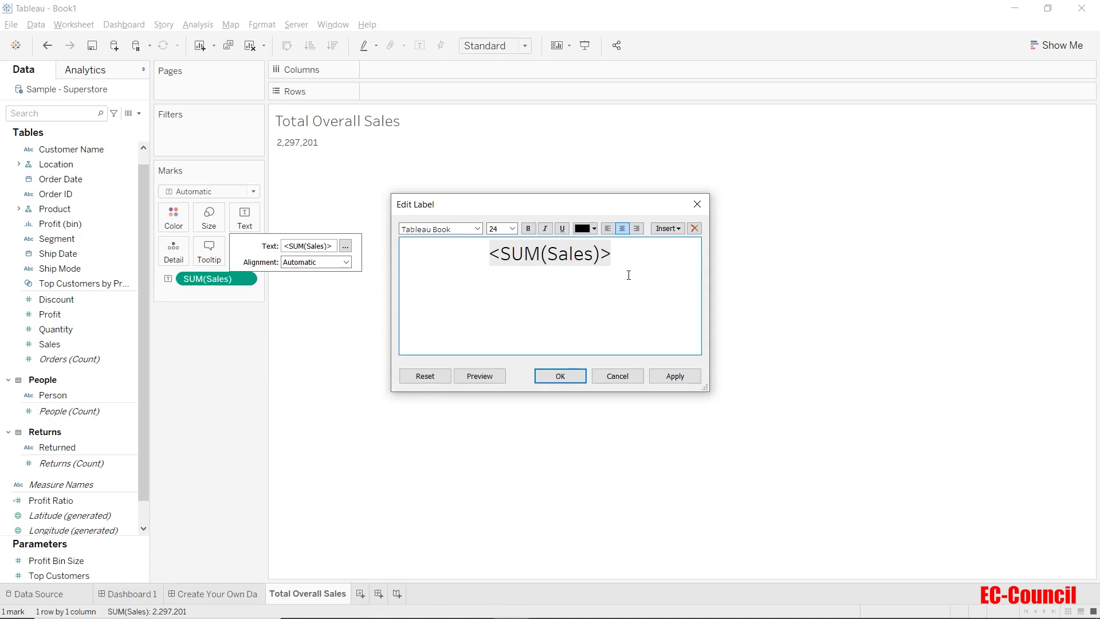
Step: Add a second label line reading "TOTAL SALES" below the sum and set its font size to 16
type("TOTAL SALES")
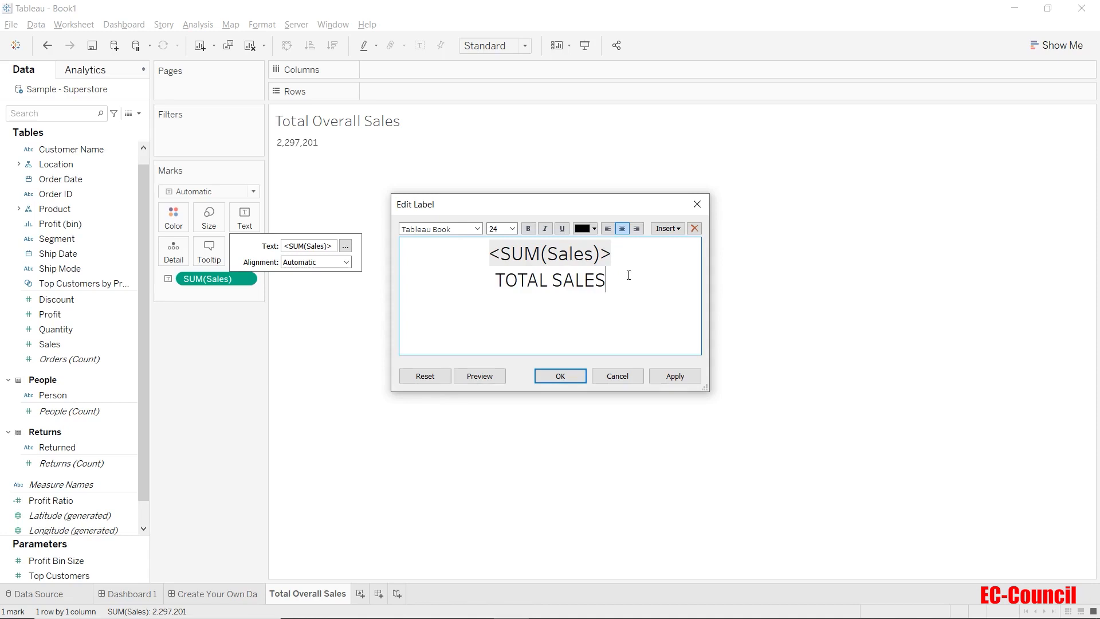
left_click_drag(629, 275, 474, 284)
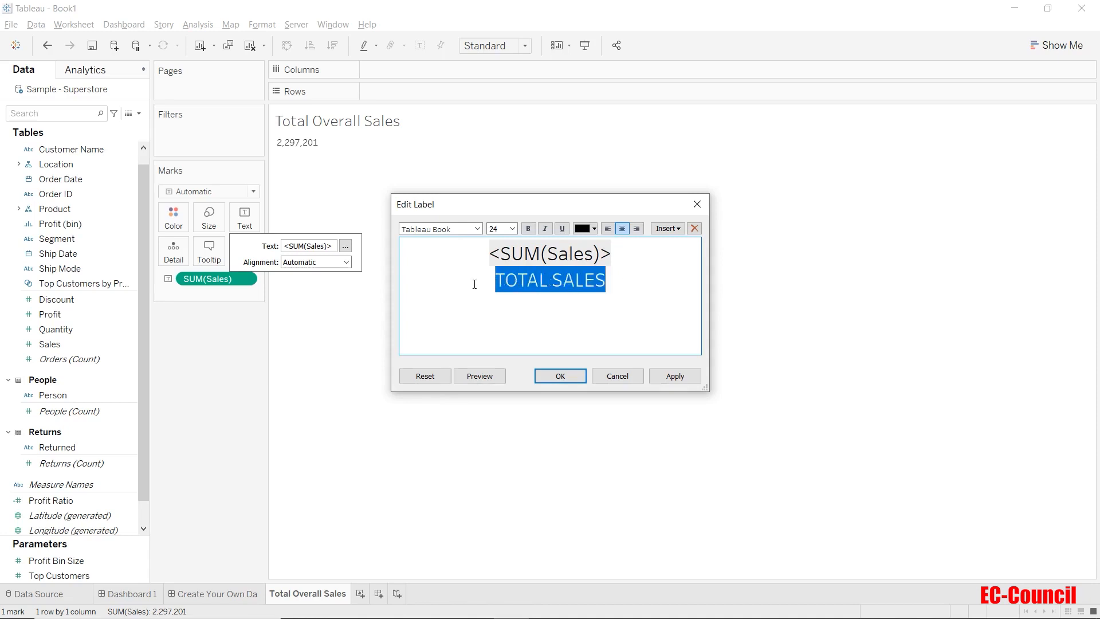
left_click(513, 229)
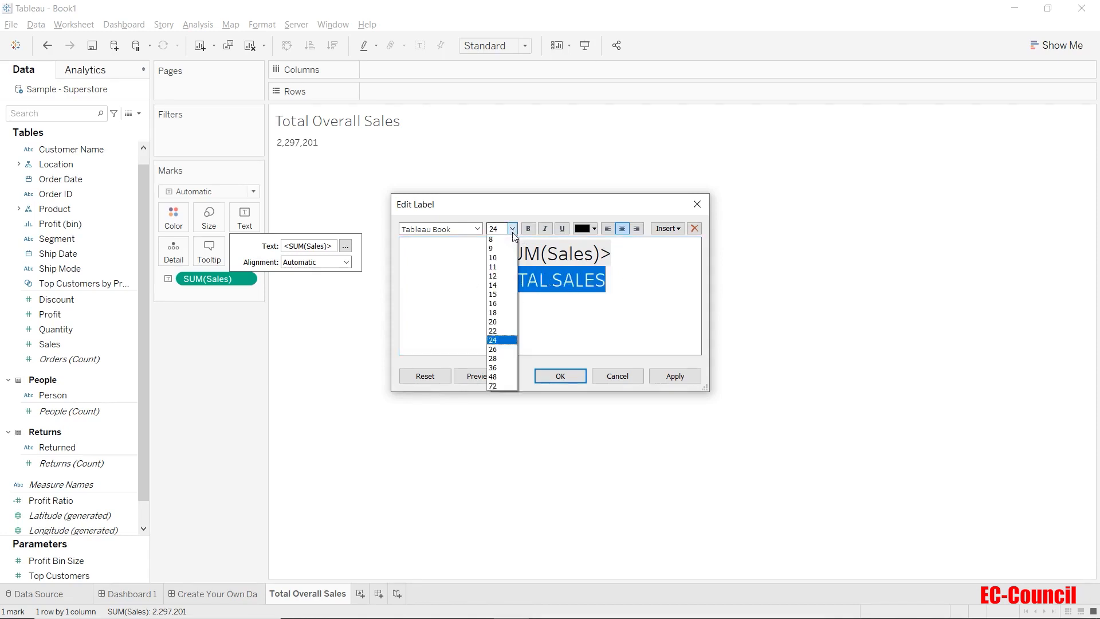
left_click(504, 305)
left_click(598, 305)
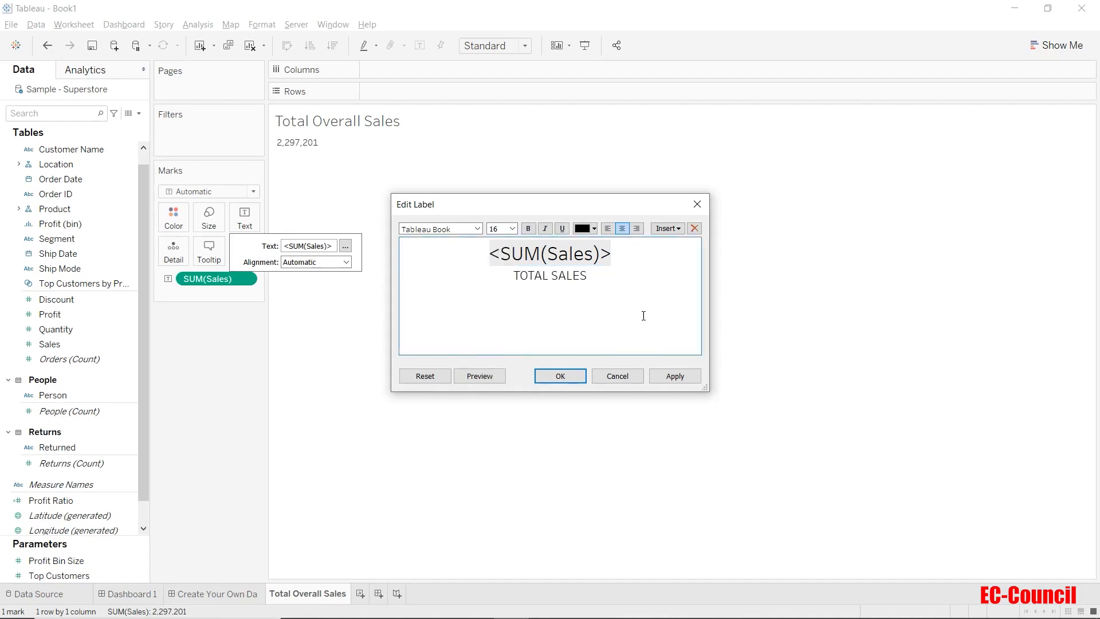
Step: Left-align both label lines, accept the label, and set the worksheet's fit to Entire View
left_click_drag(642, 313, 464, 235)
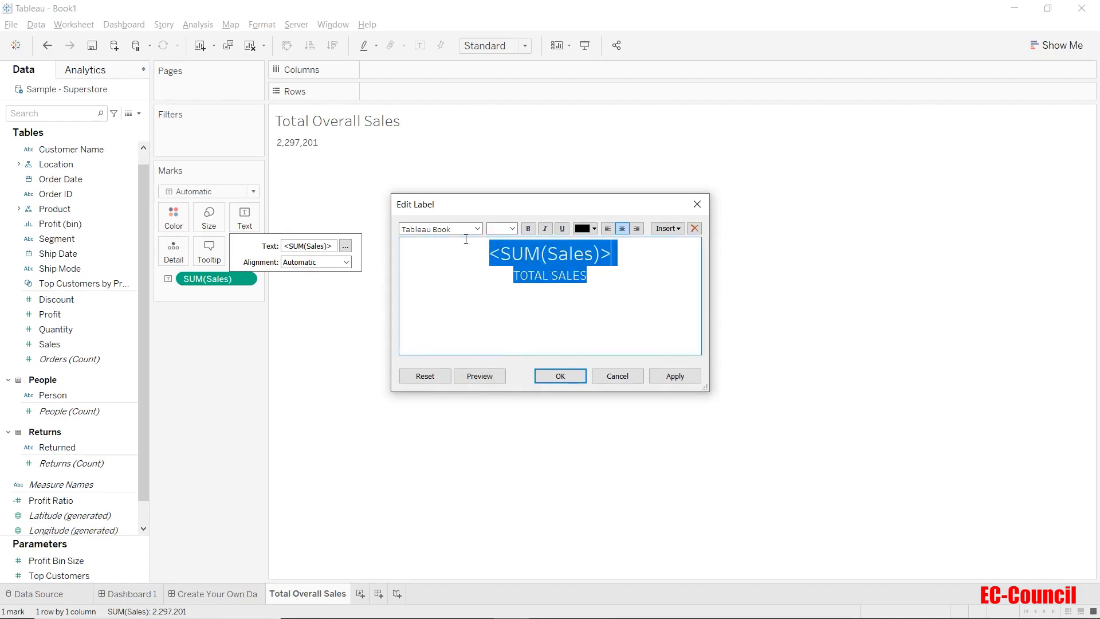
left_click(609, 230)
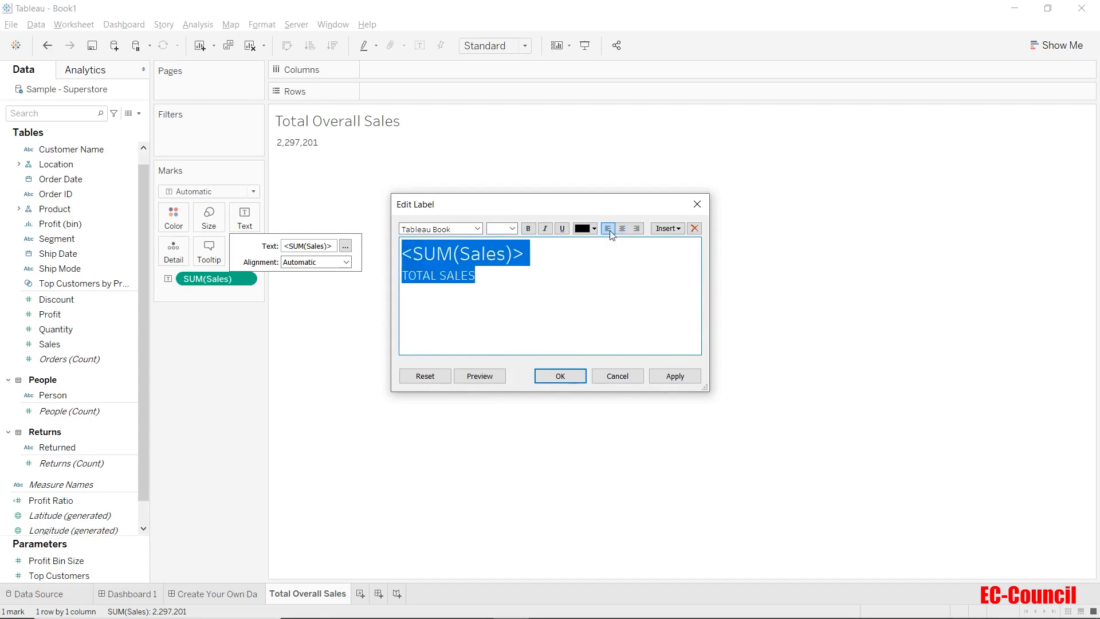
left_click(559, 376)
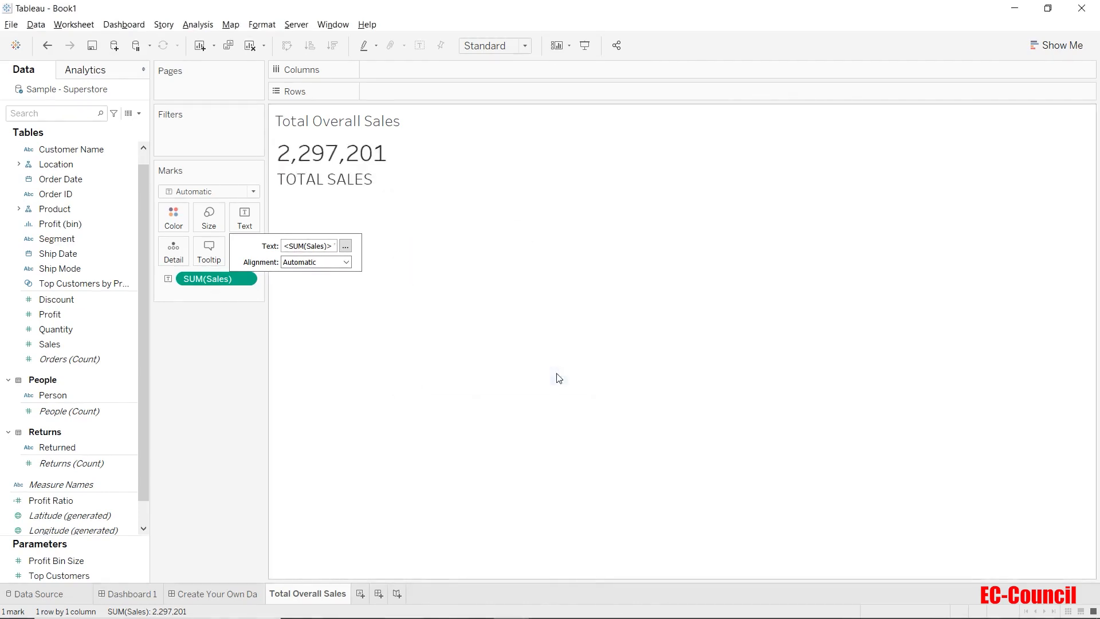
left_click(213, 435)
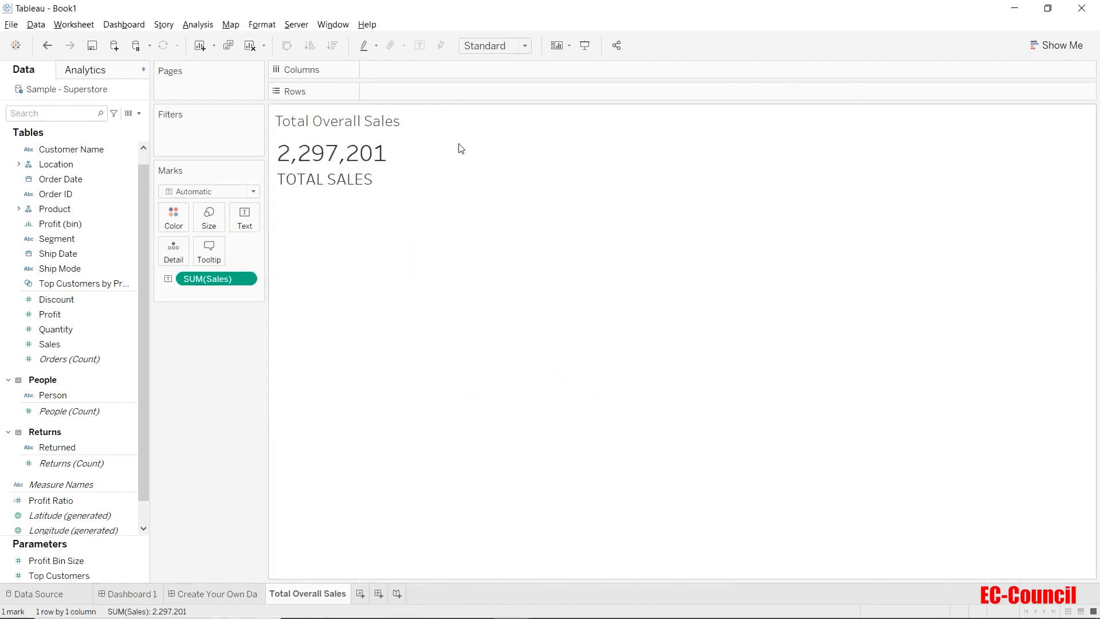
left_click(514, 51)
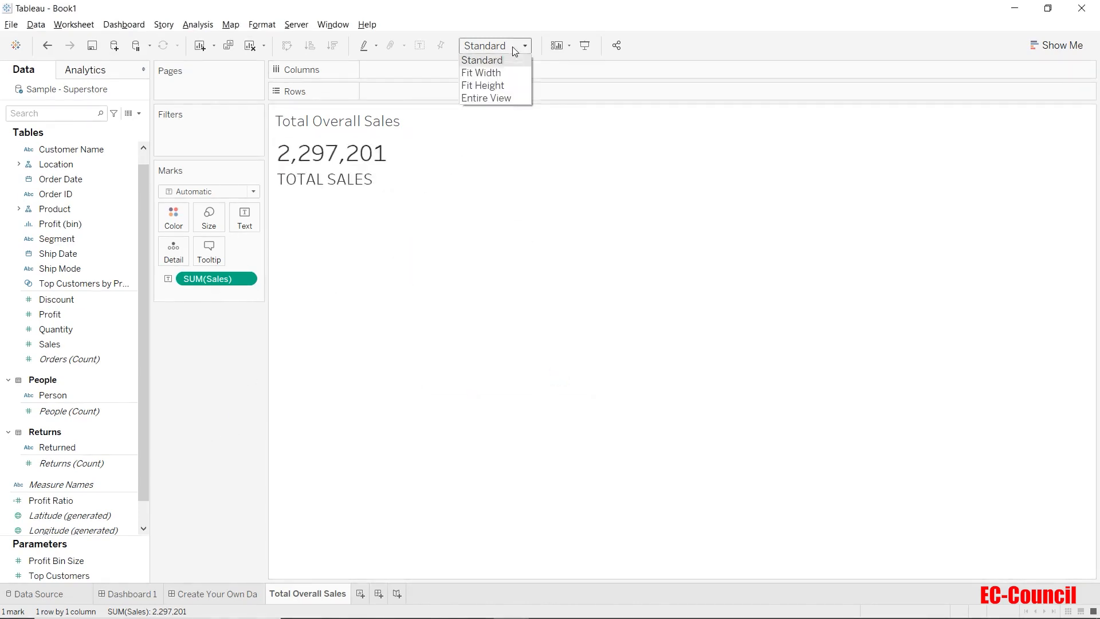
left_click(510, 97)
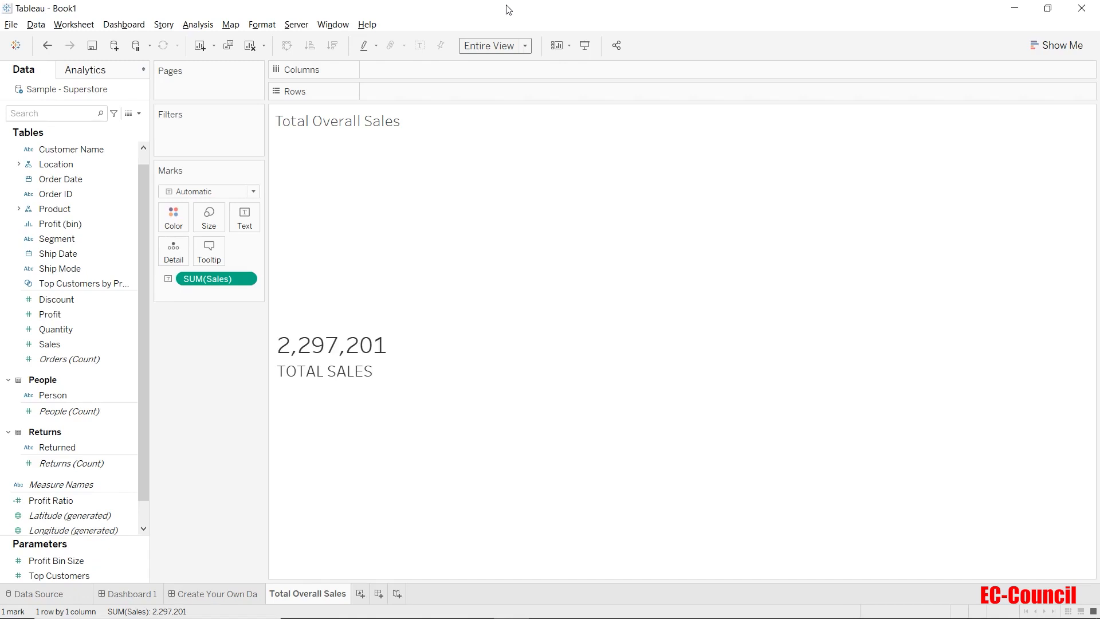
Step: Format the SUM(Sales) pane numbers as Number (Custom) with 2 decimal places and display units of Millions (M)
right_click(237, 284)
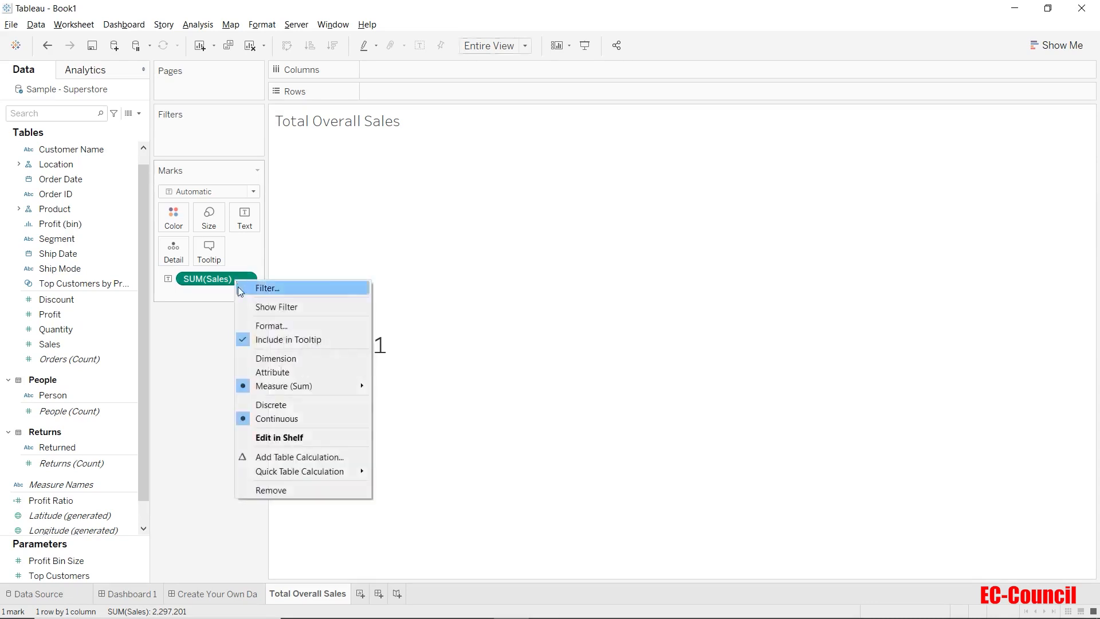
left_click(256, 327)
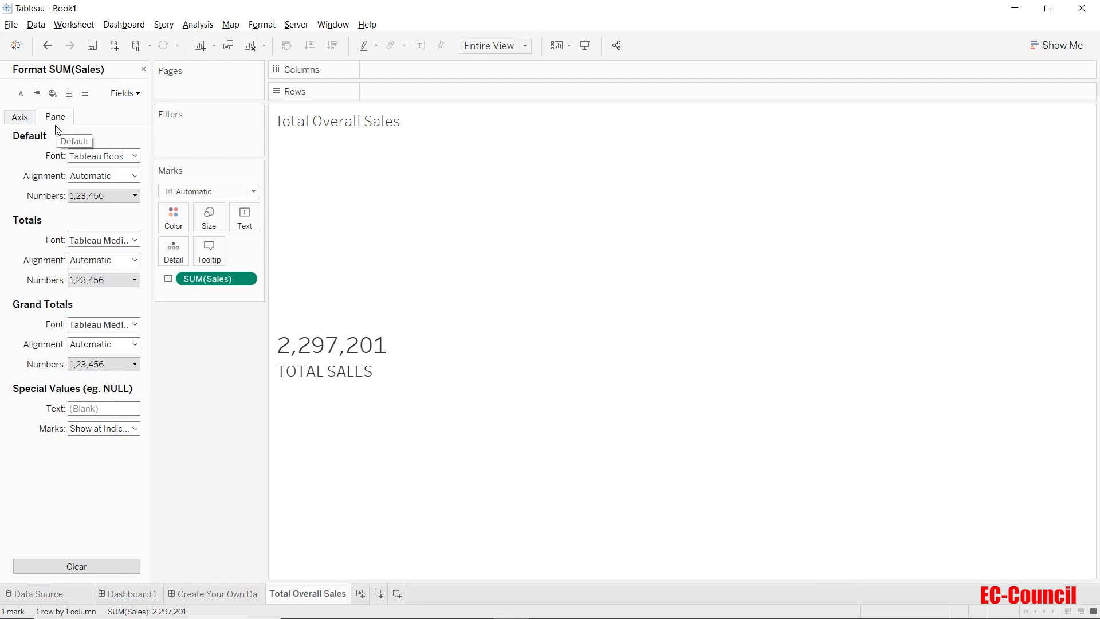
left_click(103, 197)
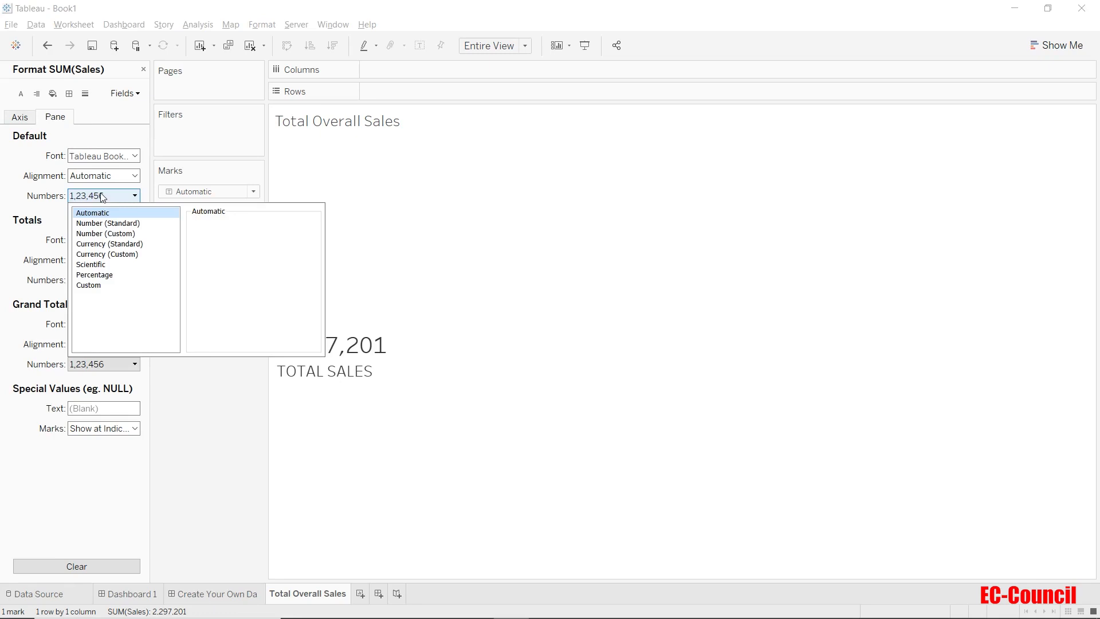
left_click(104, 234)
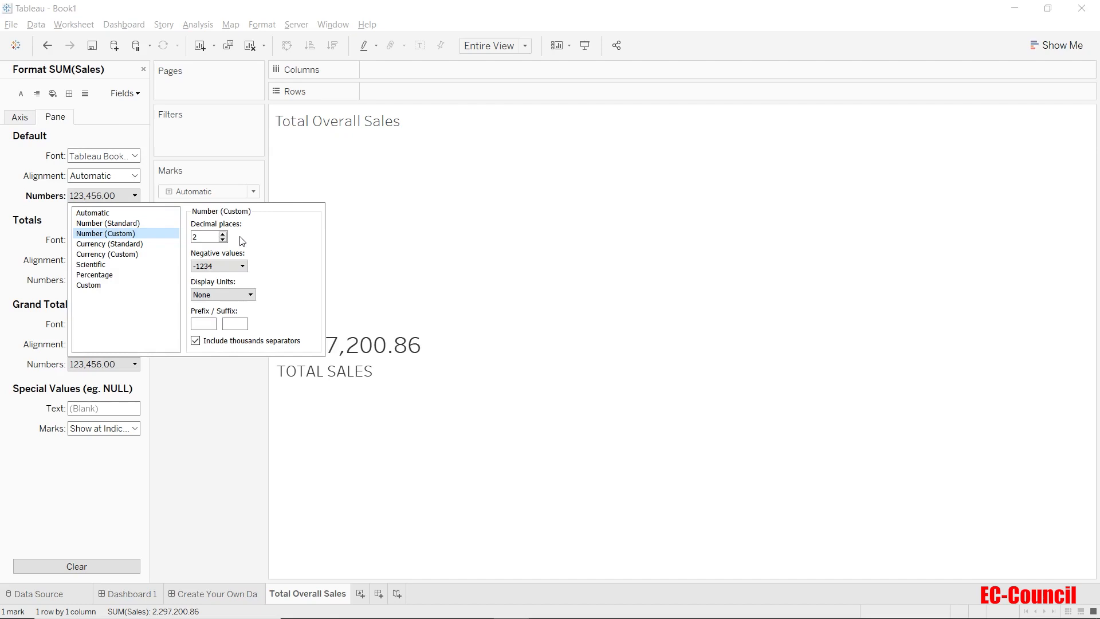
left_click(242, 265)
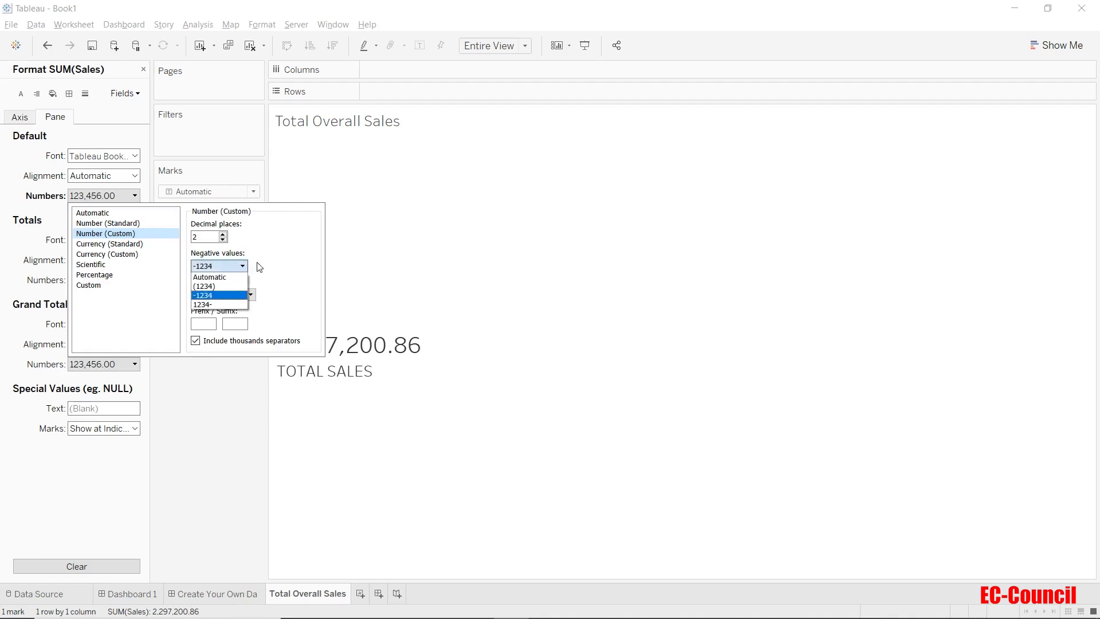
left_click(286, 267)
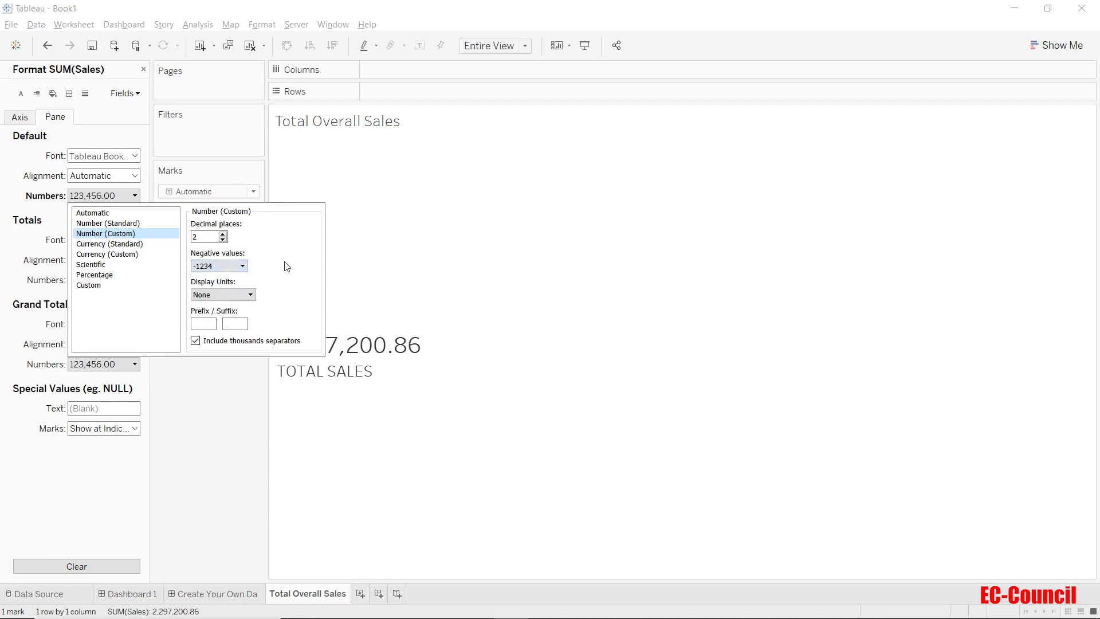
left_click(250, 295)
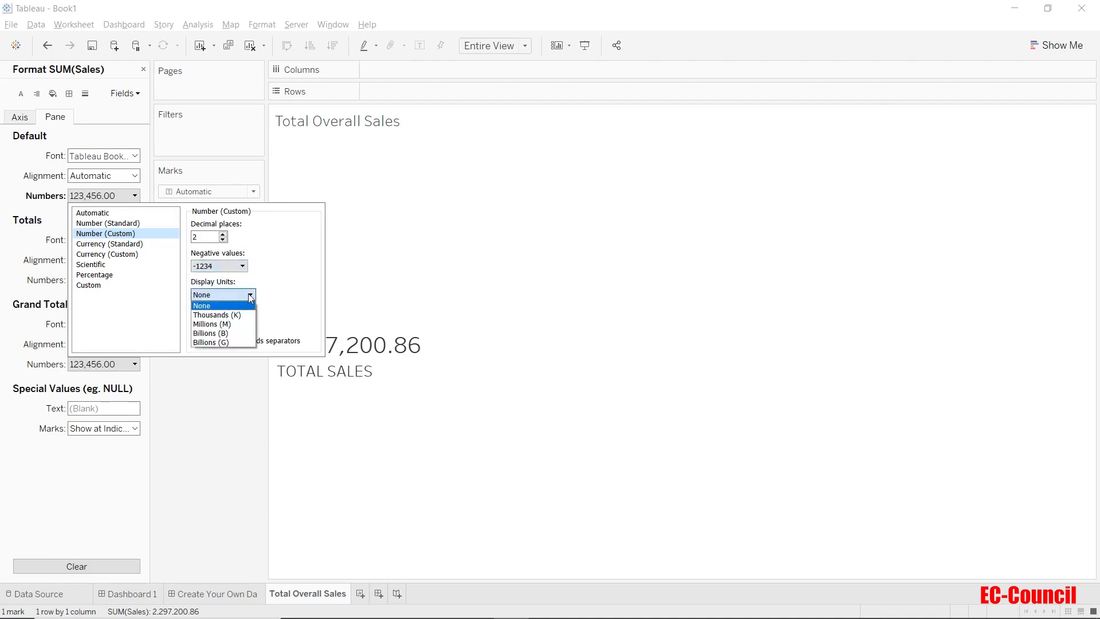
left_click(244, 328)
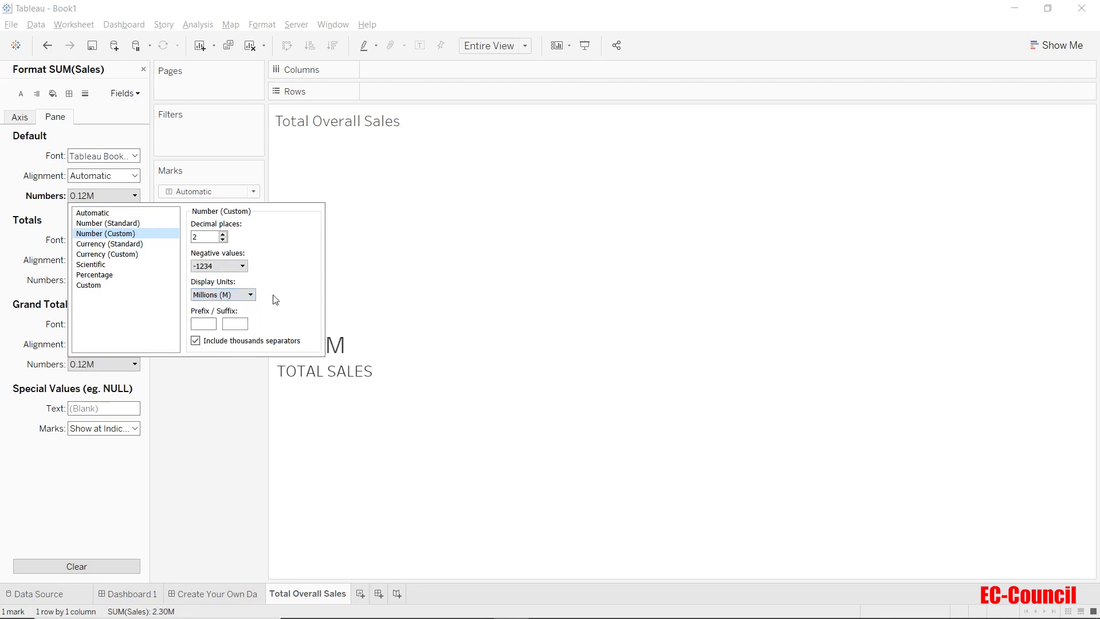
left_click(215, 400)
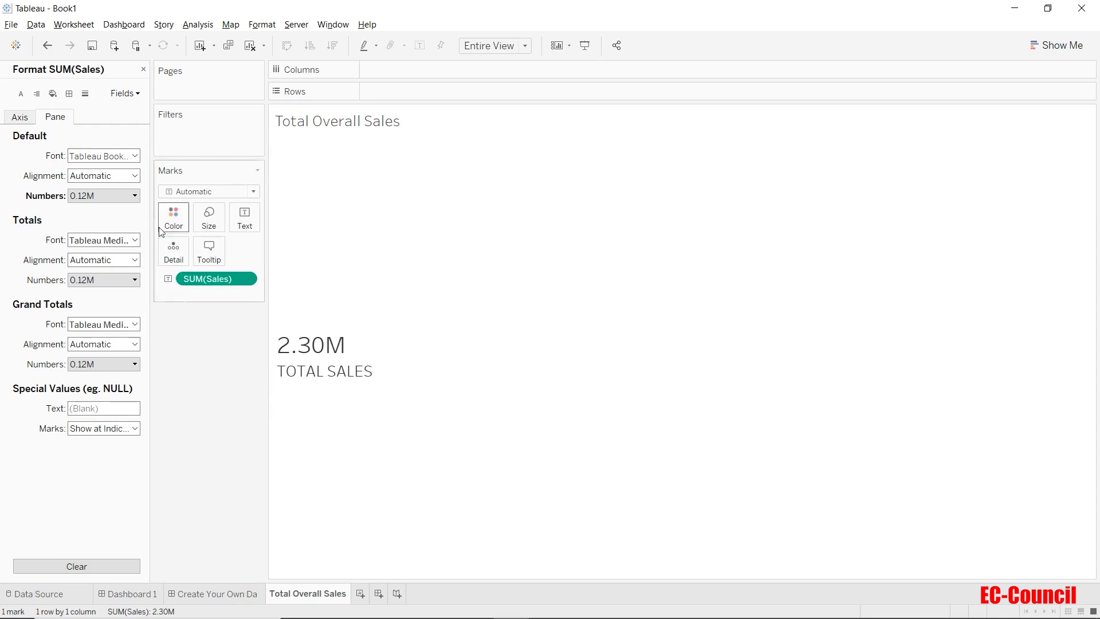
Step: Add a "$" prefix to the custom number format of SUM(Sales)
left_click(135, 196)
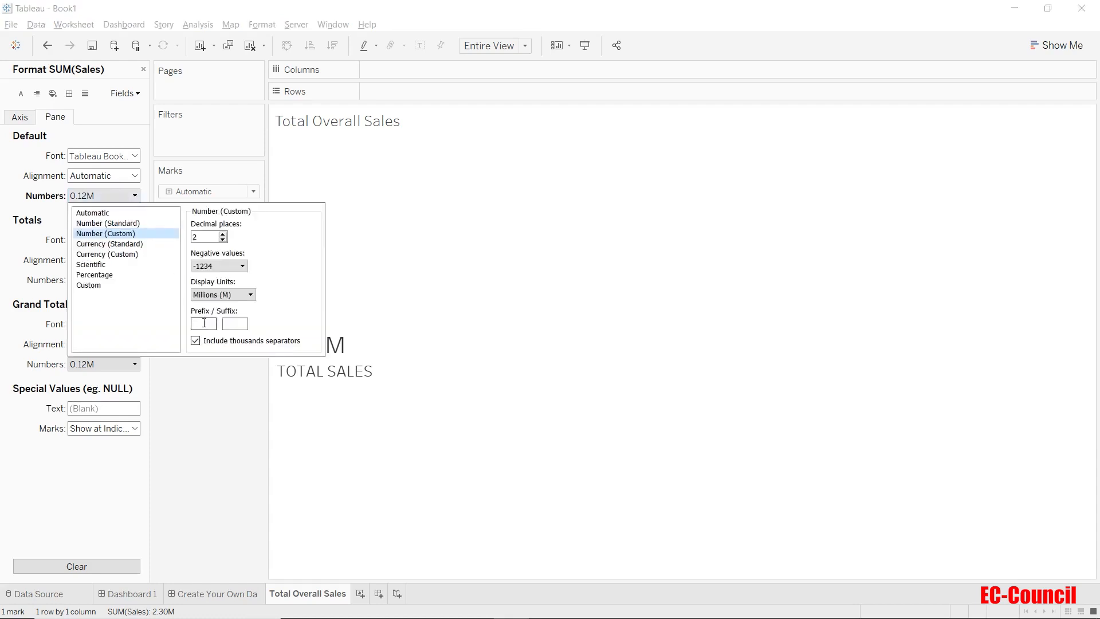
type("$")
left_click(189, 423)
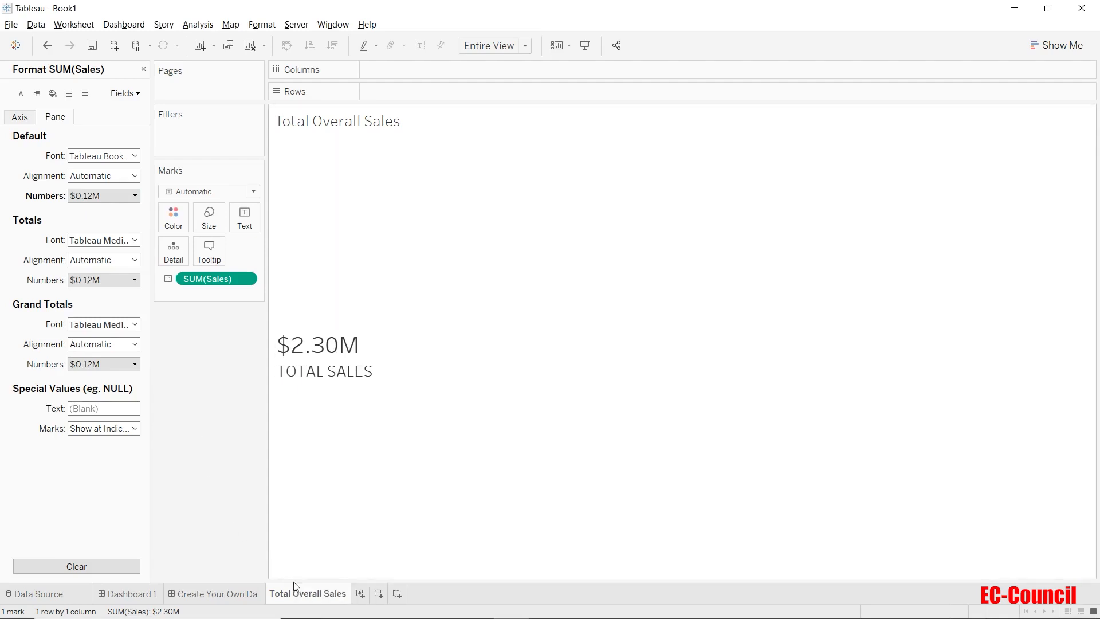
Step: Duplicate the Total Overall Sales worksheet and rename the copy as "Total Overall Quantity"
right_click(302, 596)
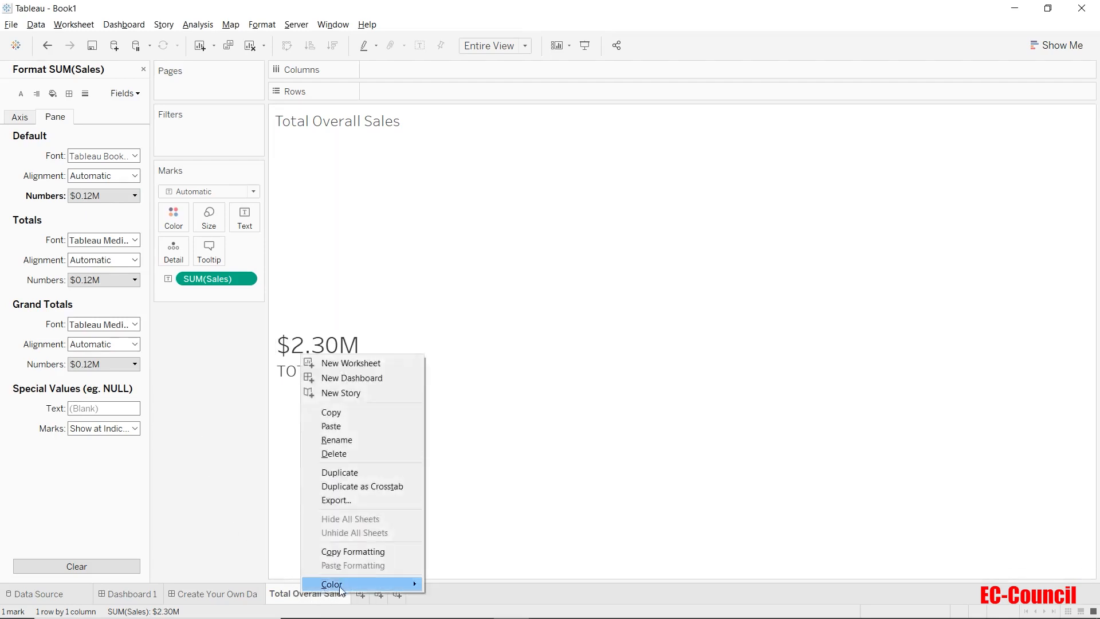
left_click(342, 472)
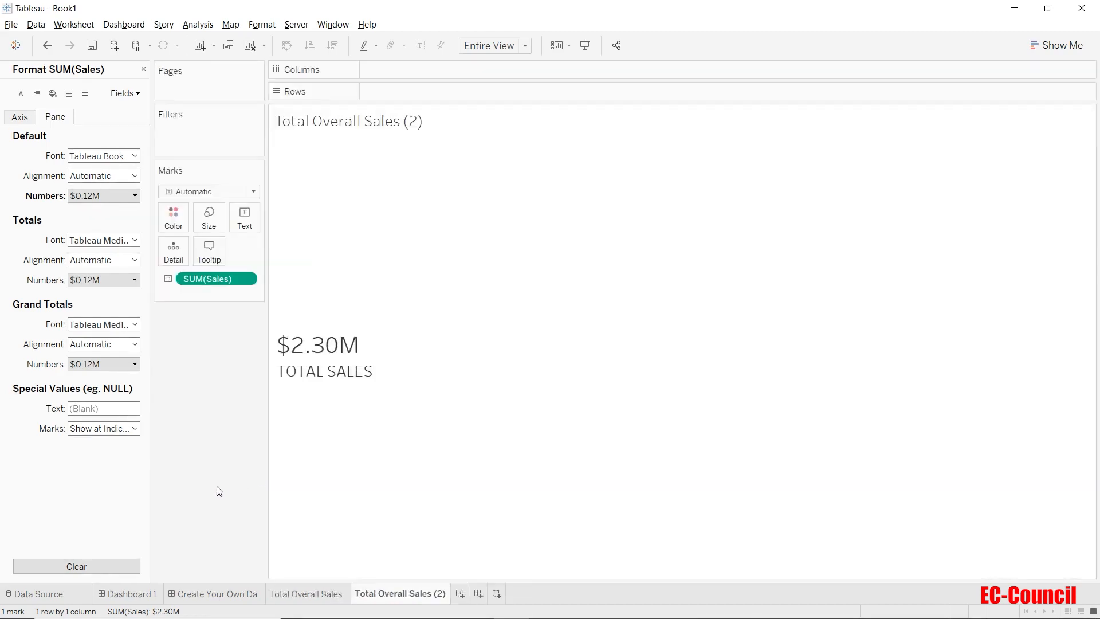
double_click(412, 593)
left_click_drag(411, 594, 448, 595)
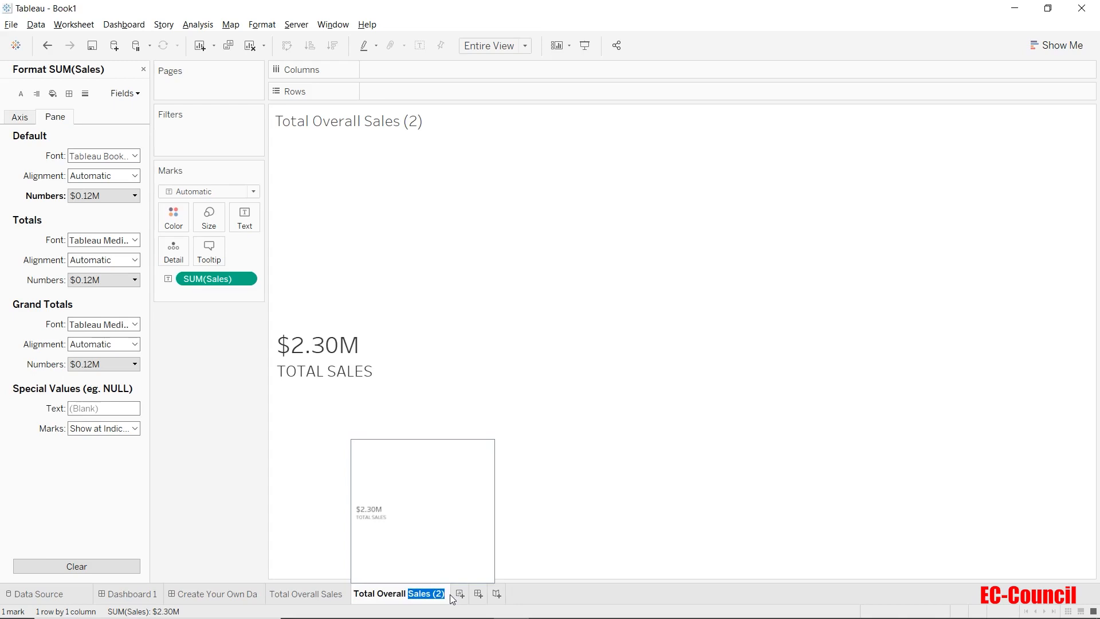
type("Quantity")
Step: Replace the Sales field with Quantity in the SUM measure on the Total Overall Quantity worksheet
double_click(226, 279)
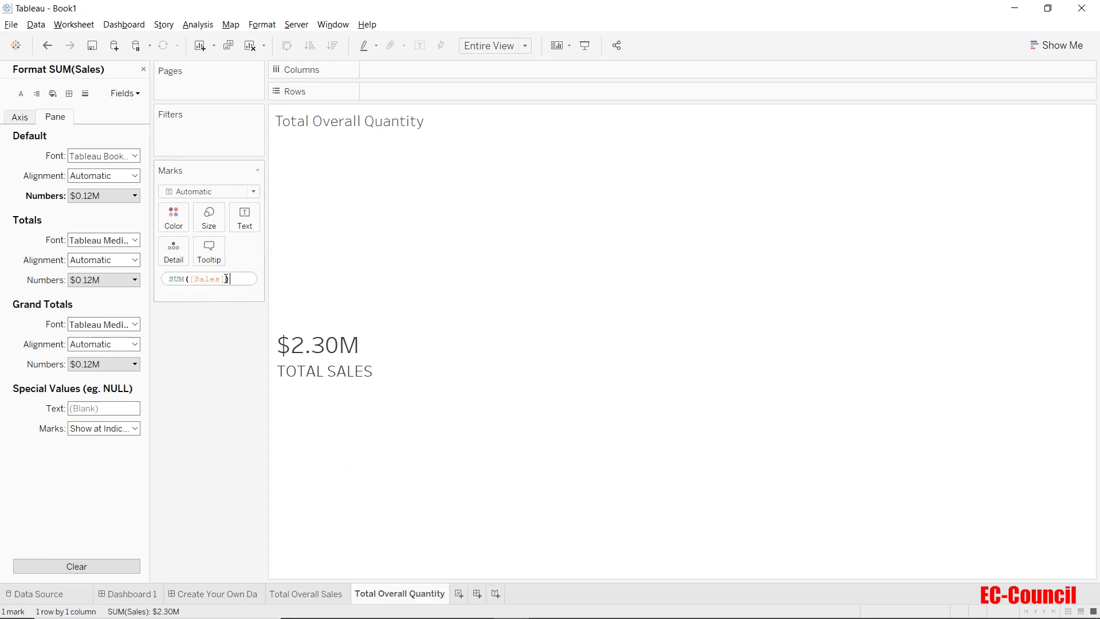
left_click_drag(226, 279, 189, 279)
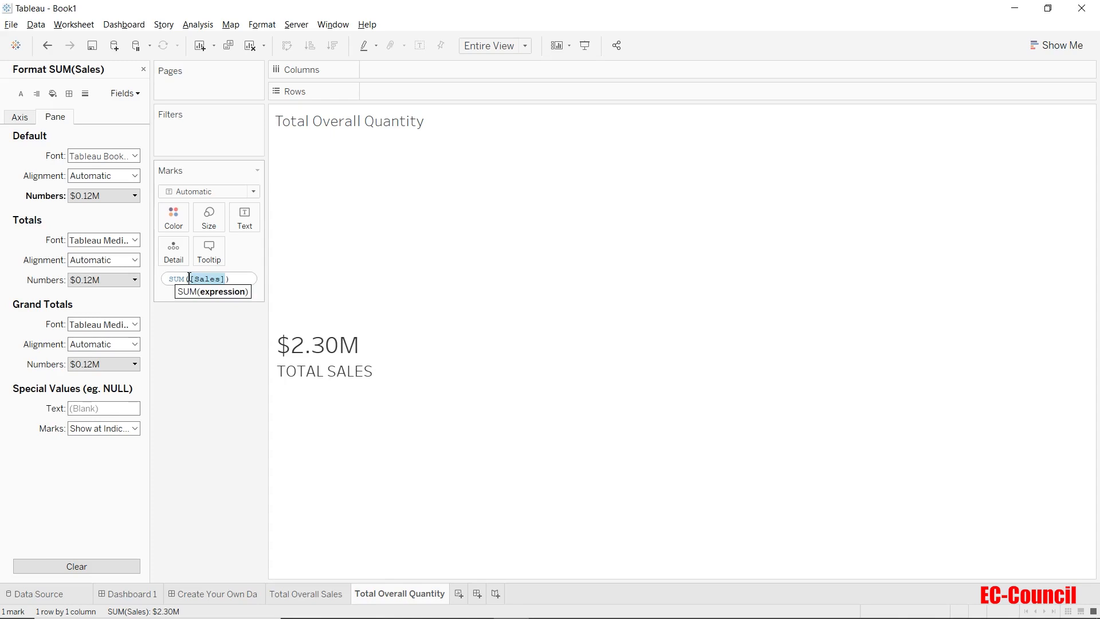
type("qua")
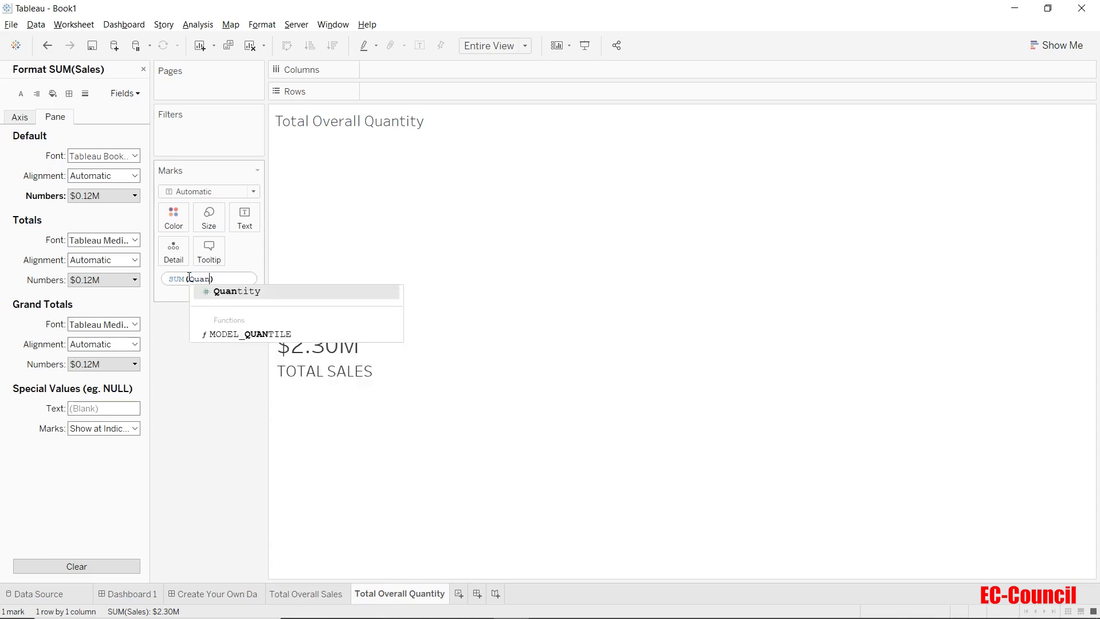
key("Return")
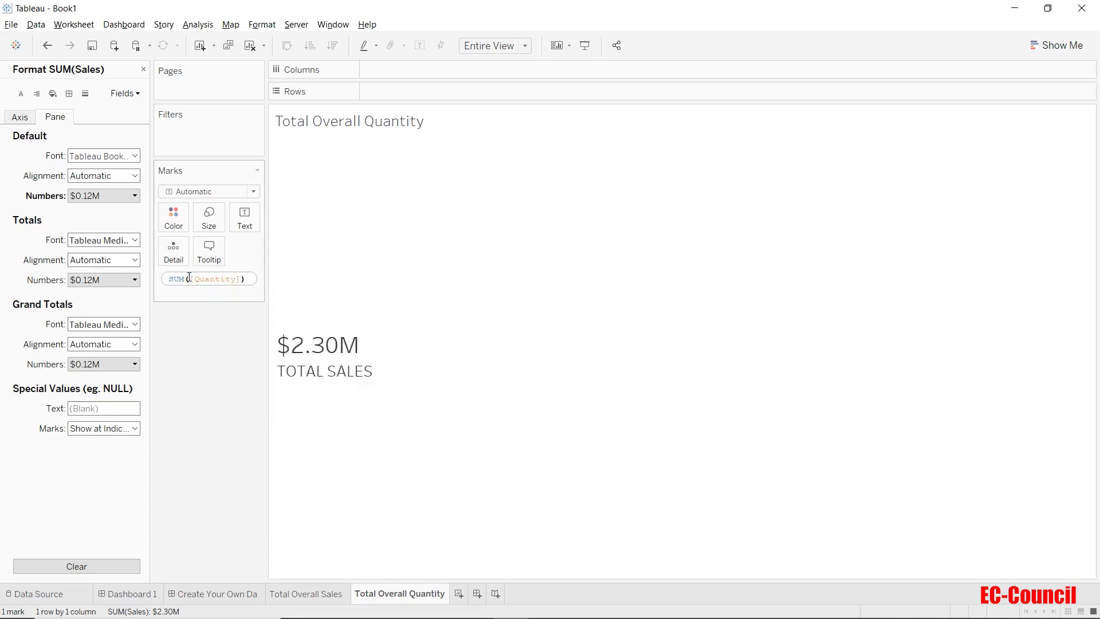
left_click(208, 422)
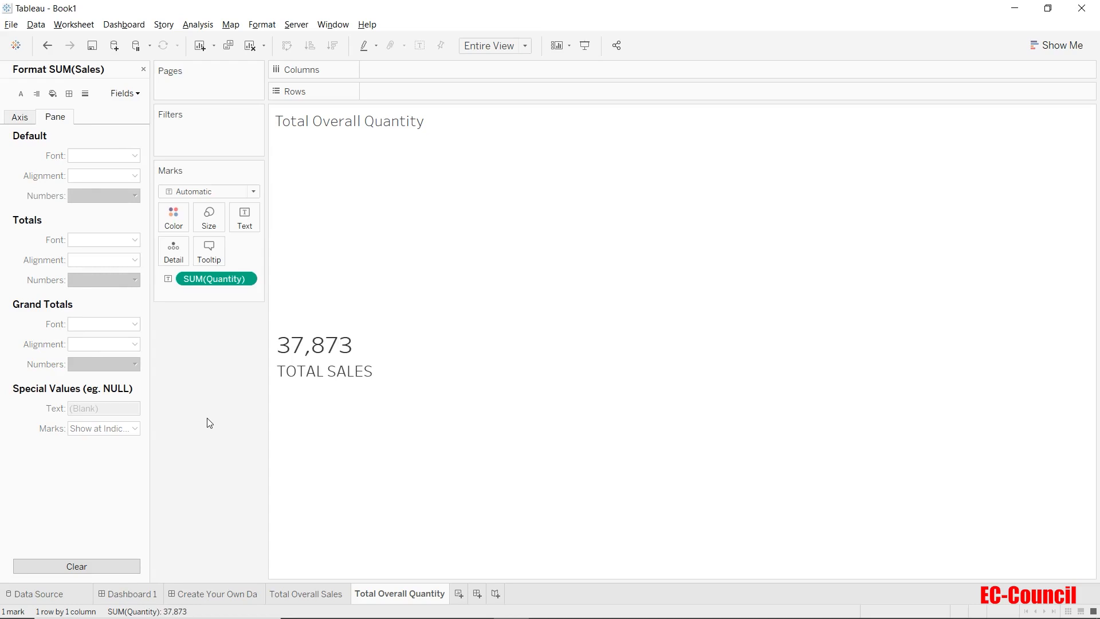
Step: Format the SUM(Quantity) pane numbers as Number (Custom) with 1 decimal place and display units of Thousands (K)
right_click(220, 281)
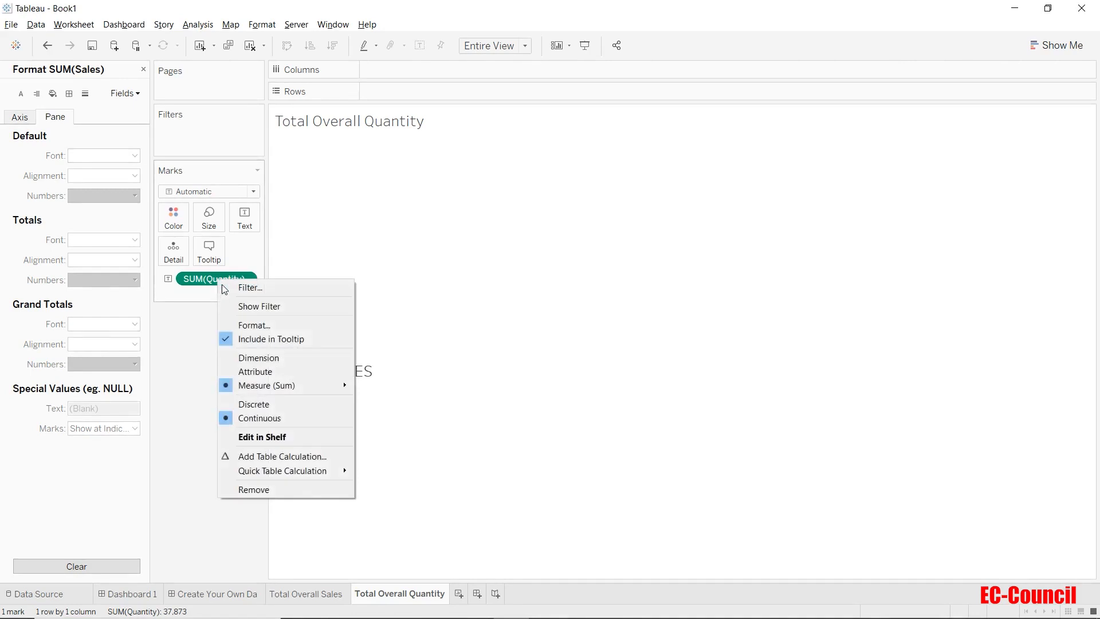
left_click(240, 326)
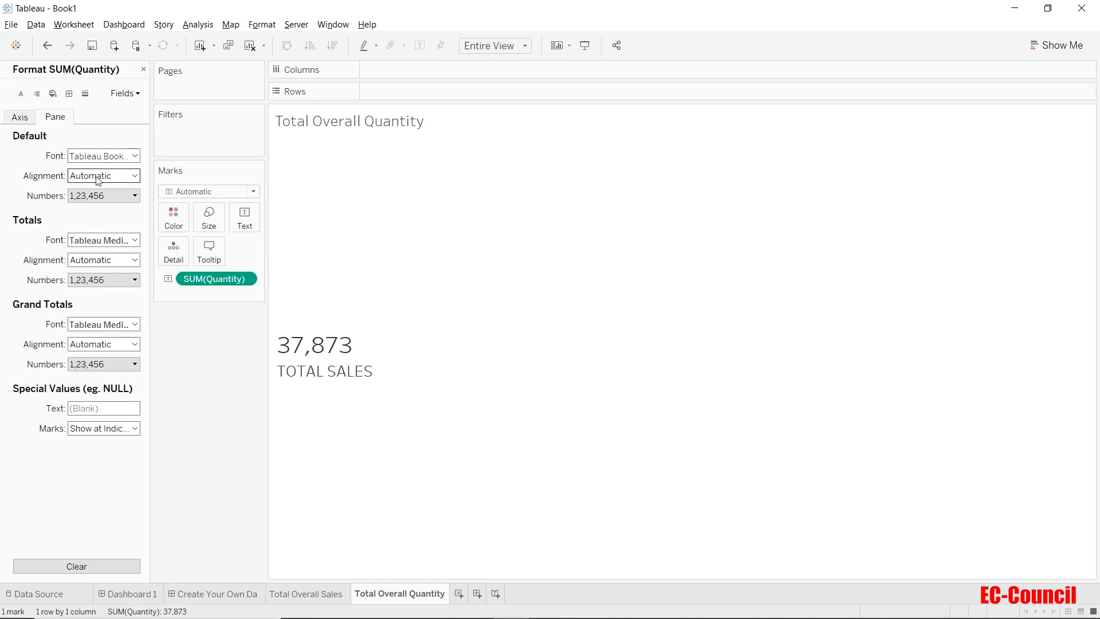
left_click(105, 195)
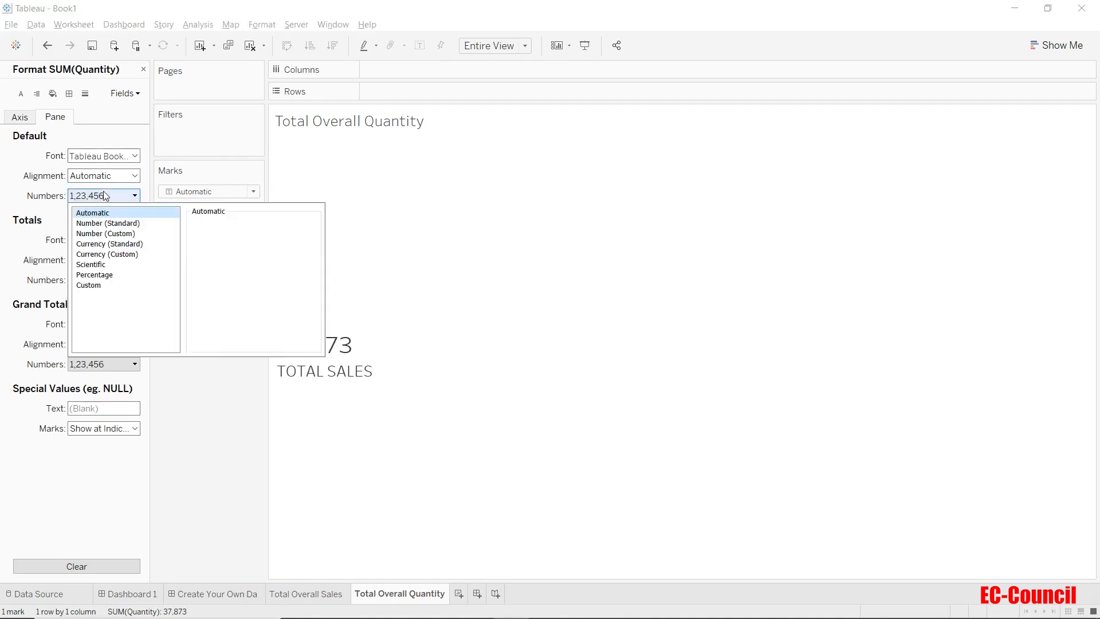
left_click(113, 234)
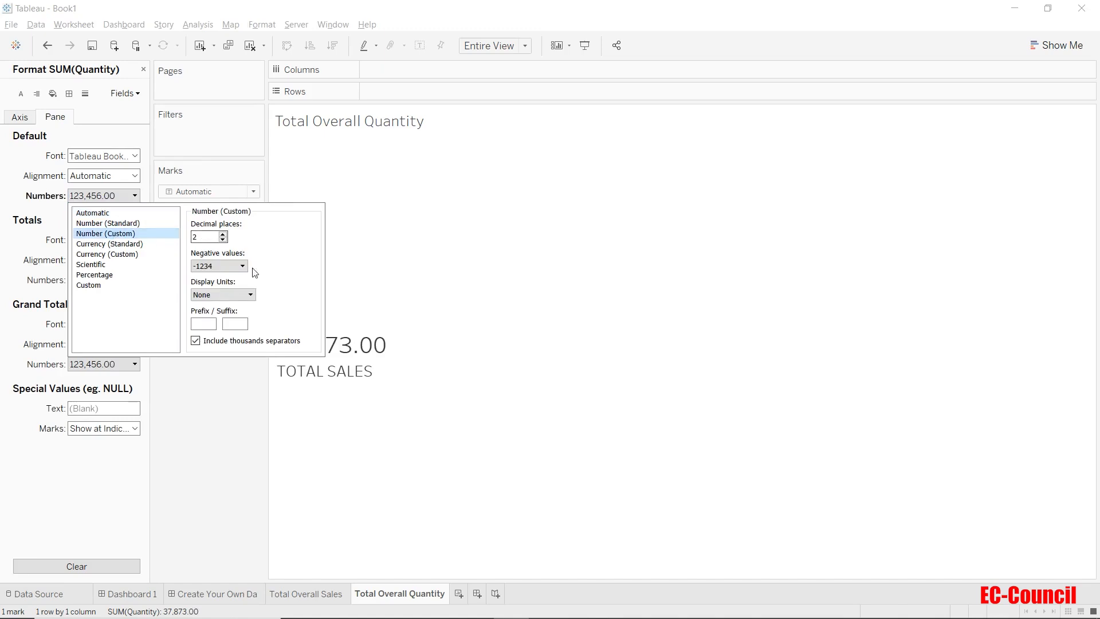
left_click(250, 295)
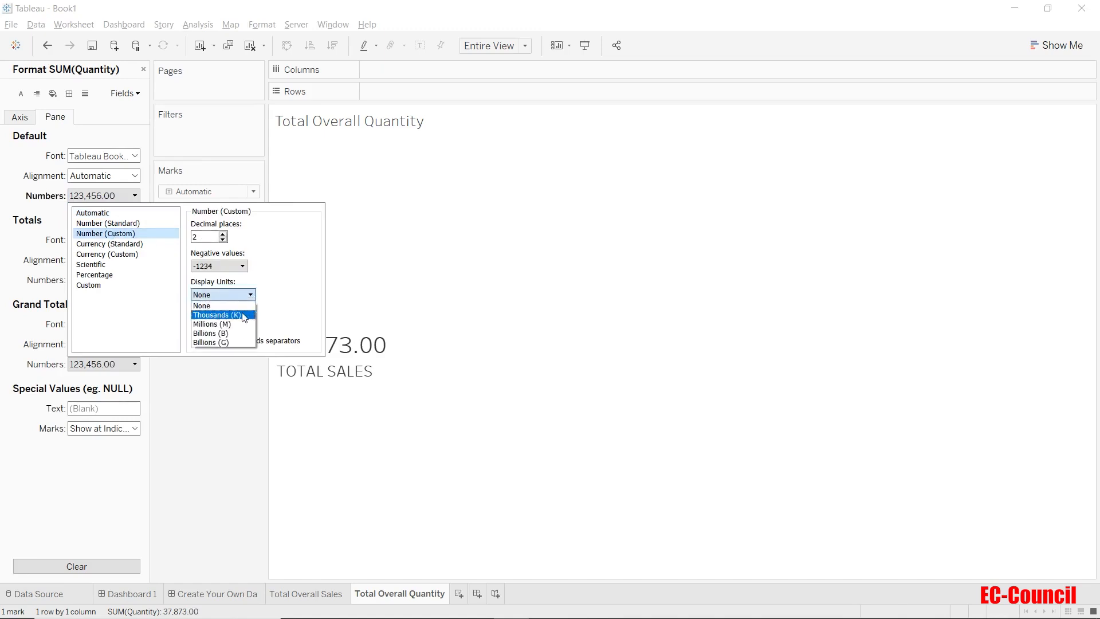
left_click(245, 316)
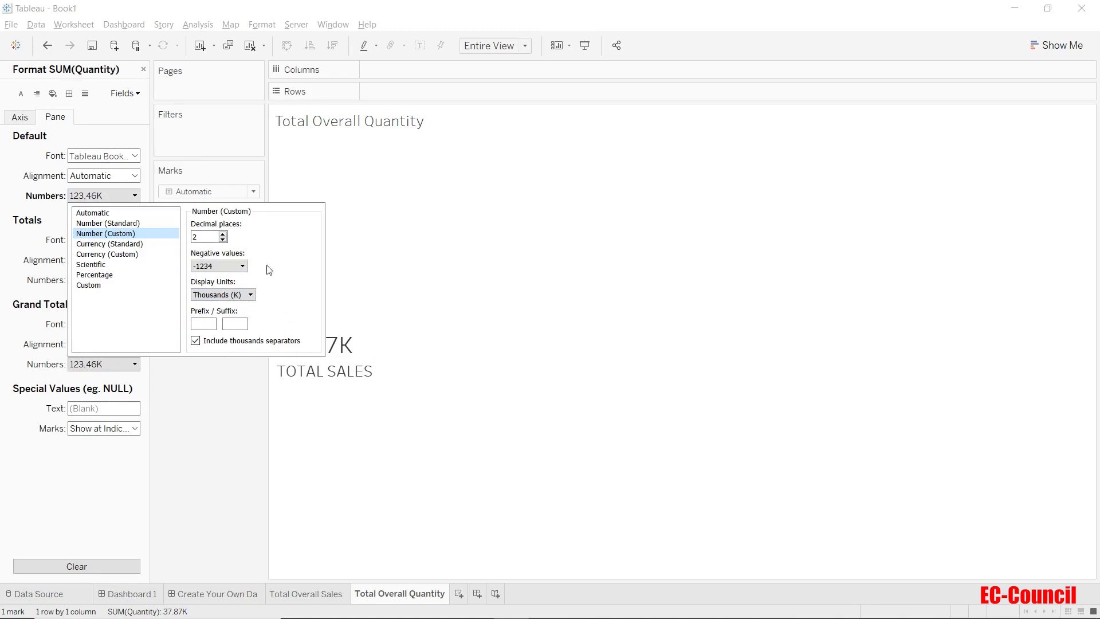
left_click(223, 241)
left_click(207, 421)
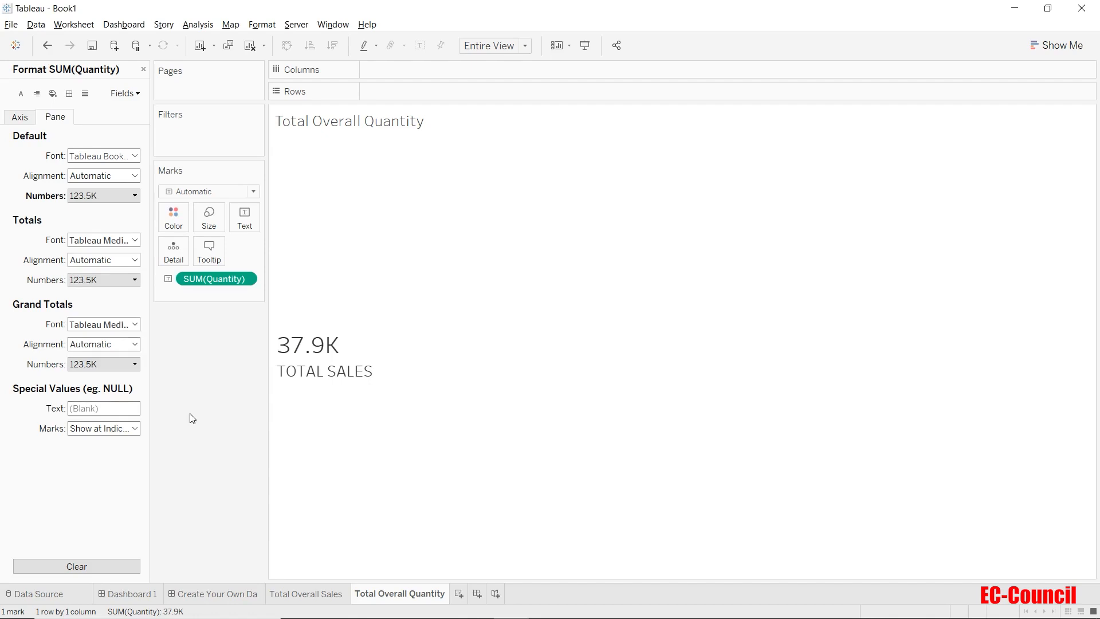
Step: Change the second line of the text label to "TOTAL QUANTITY" and accept the label
left_click(248, 226)
left_click(345, 245)
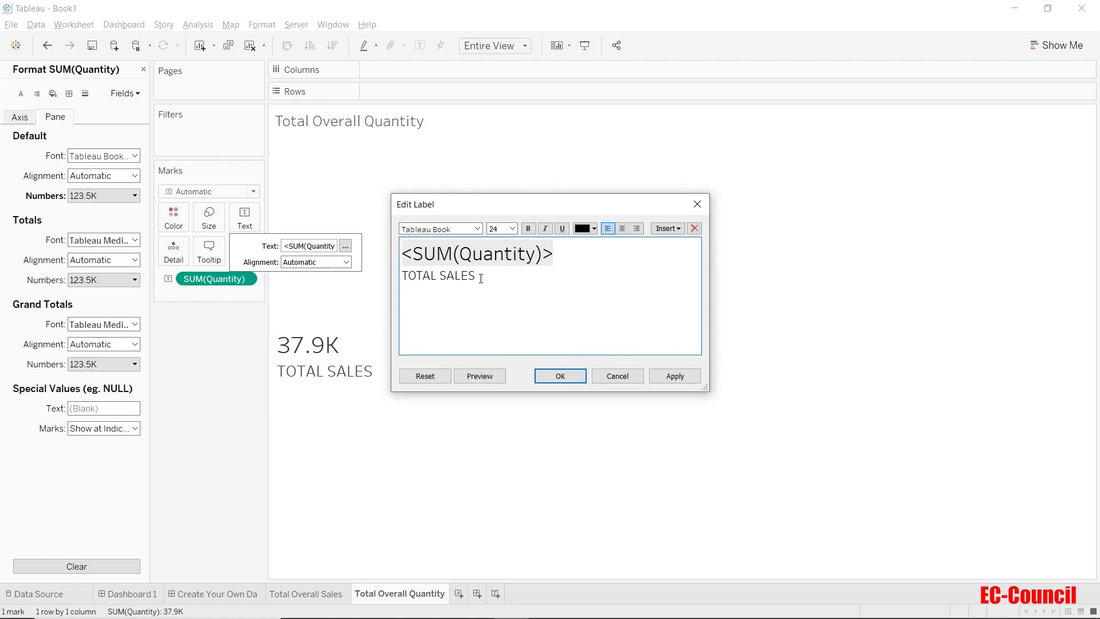
left_click_drag(481, 279, 442, 278)
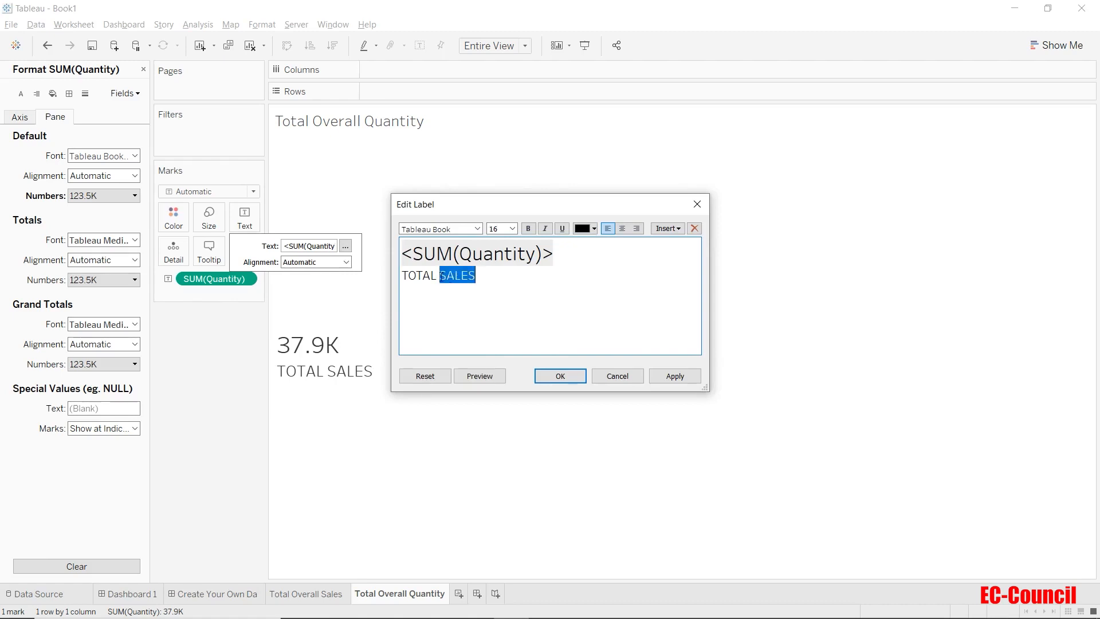
type("QA")
key("BackSpace")
type("UN")
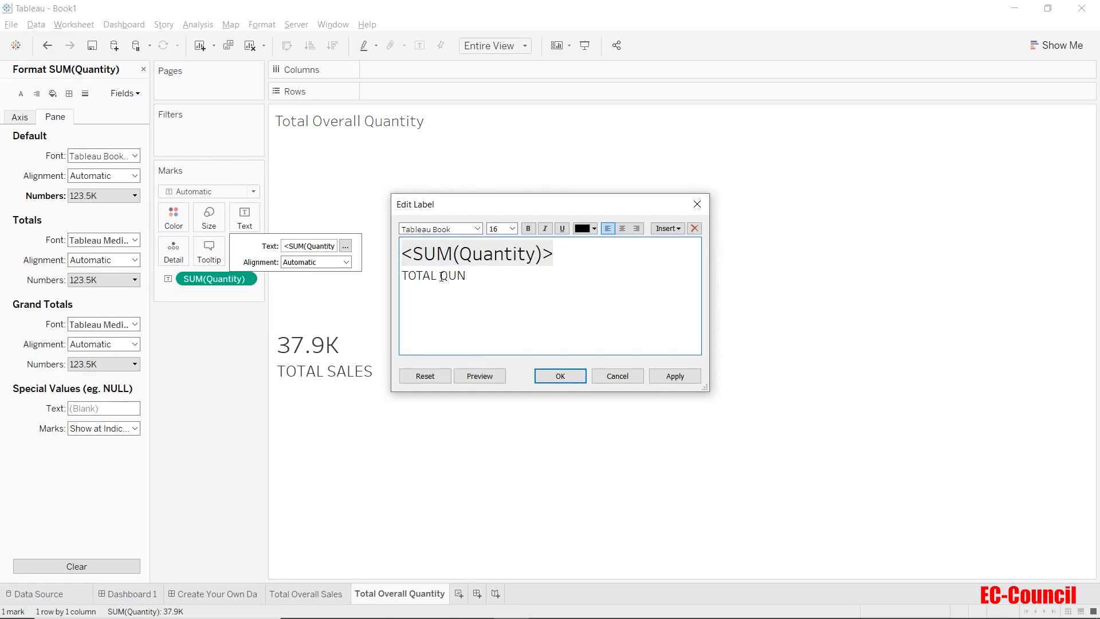
key("BackSpace")
type("ANTITY")
left_click(572, 373)
left_click(202, 438)
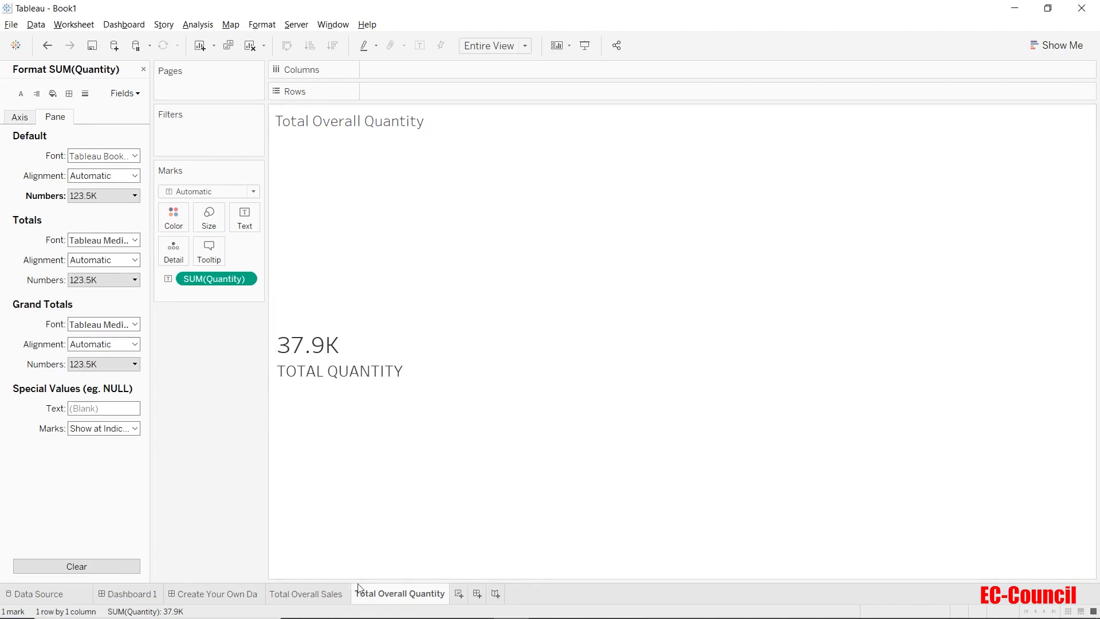
Step: Duplicate the Total Overall Quantity worksheet as "Total Overall Profit" and change the copy's measure to SUM(Profit)
right_click(373, 595)
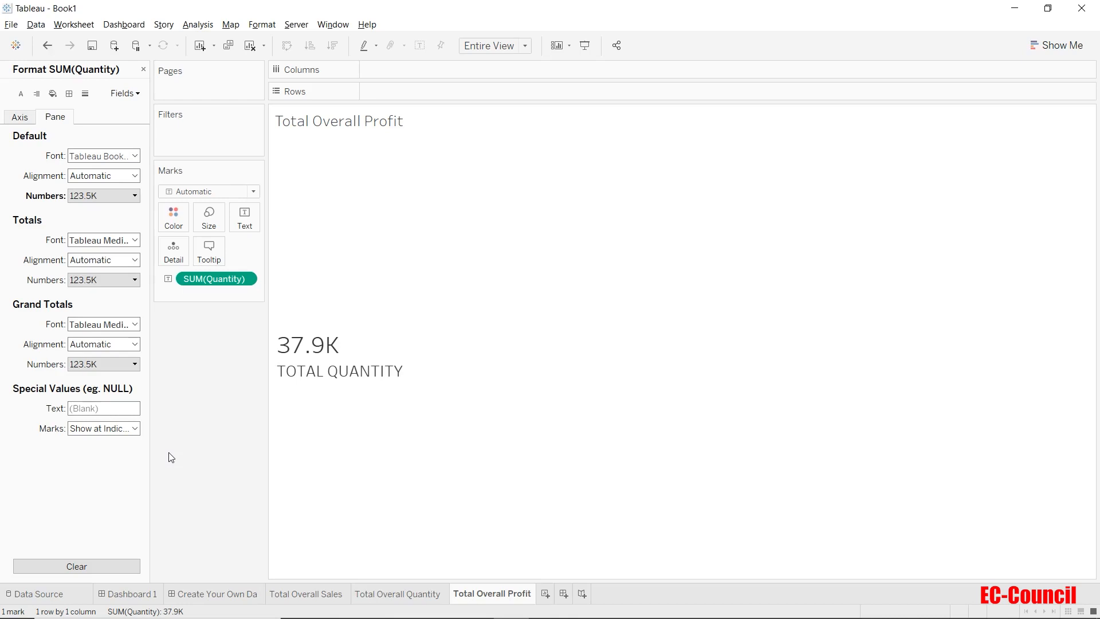
double_click(194, 278)
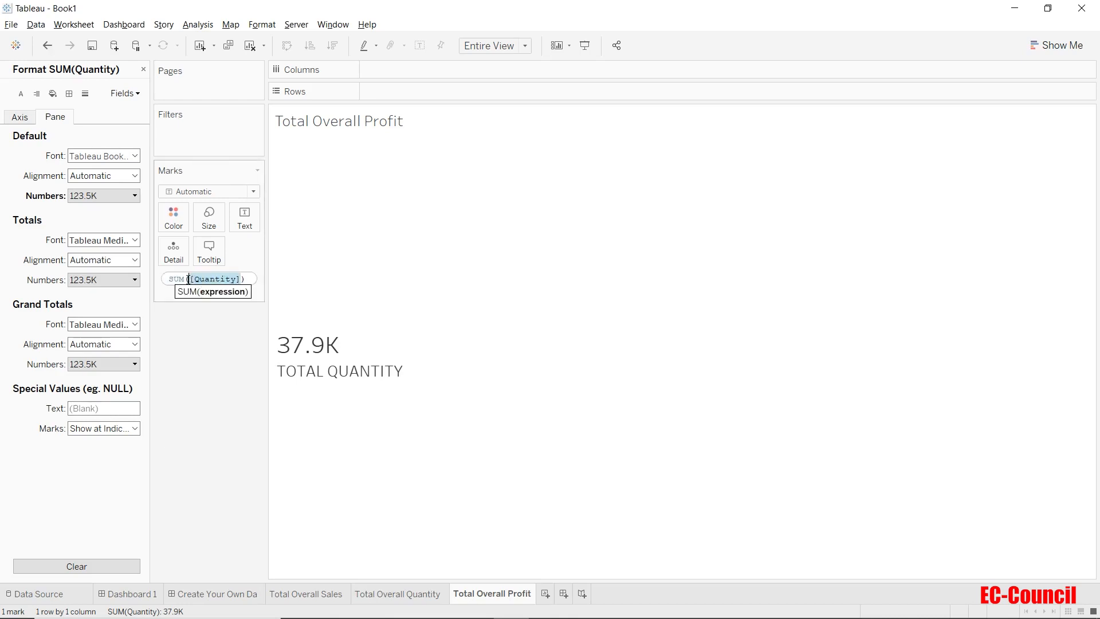
type("prof")
key("Return")
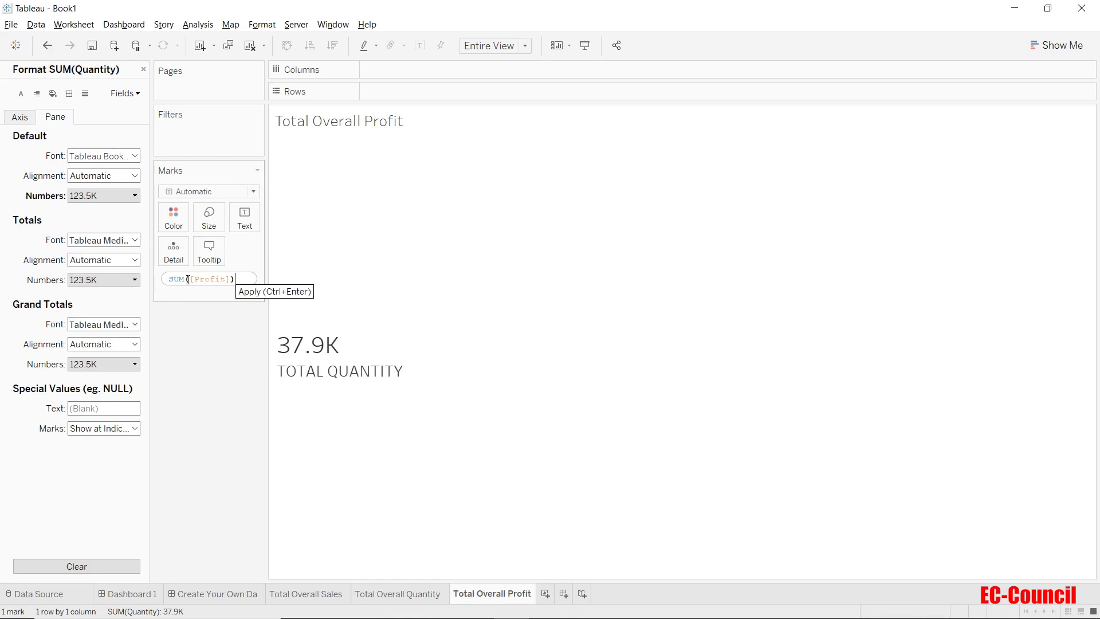
left_click(198, 359)
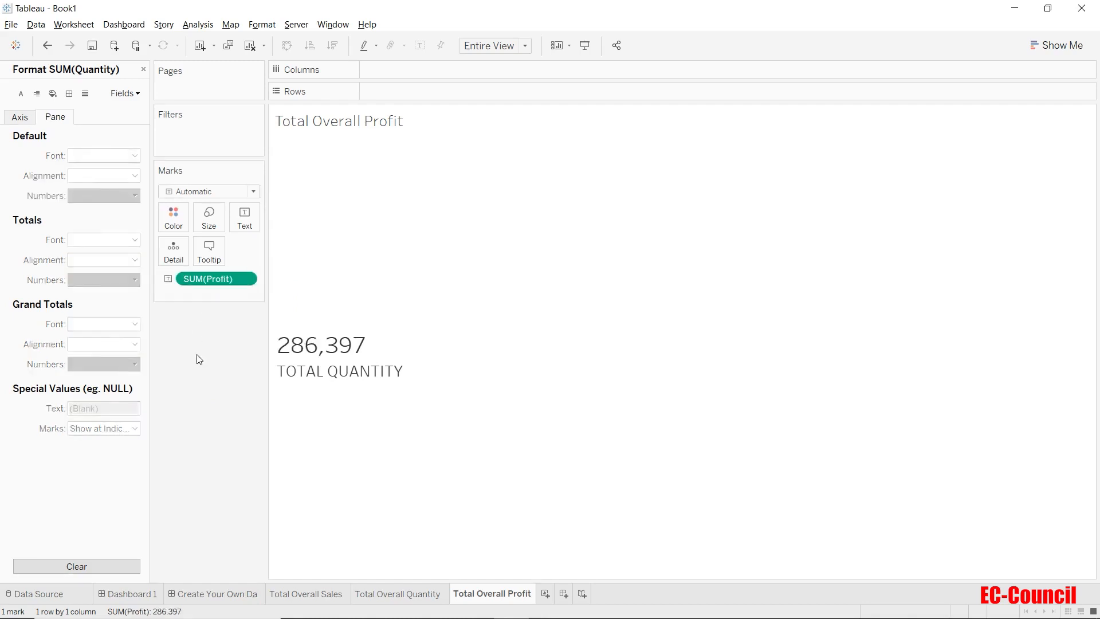
Step: Format the SUM(Profit) pane numbers as Number (Custom) with 0 decimal places and display units of Thousands (K)
right_click(218, 278)
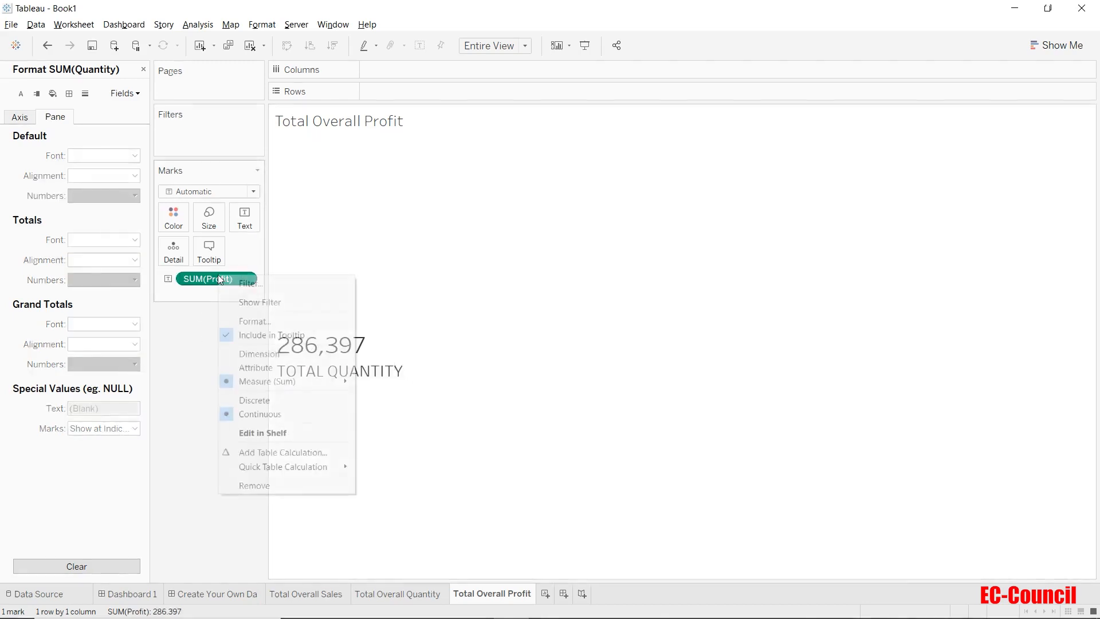
left_click(241, 322)
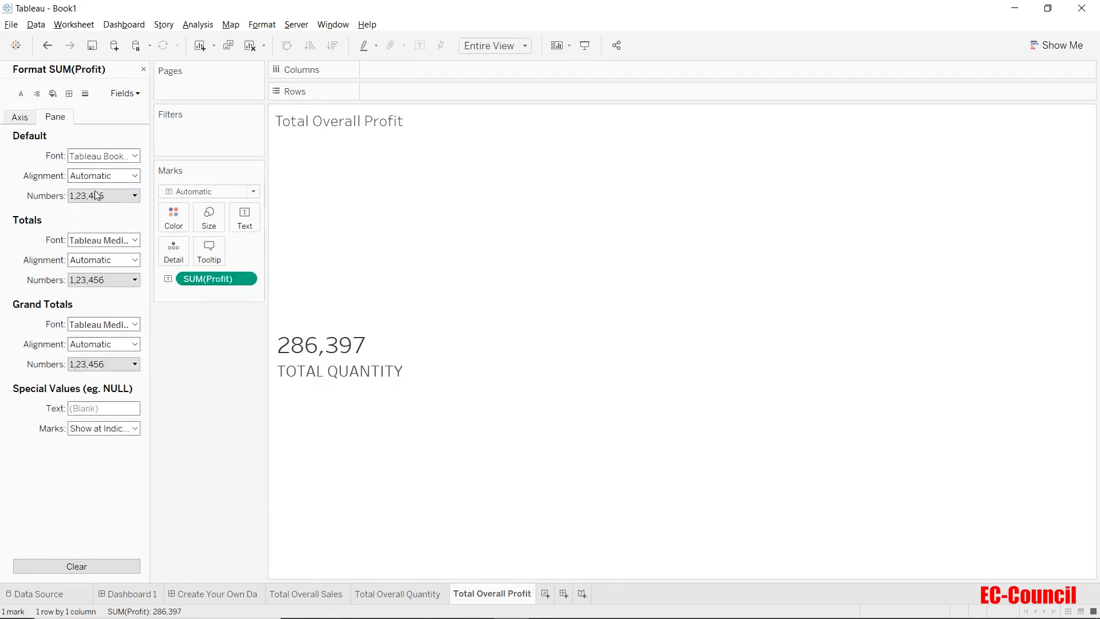
left_click(98, 195)
left_click(112, 234)
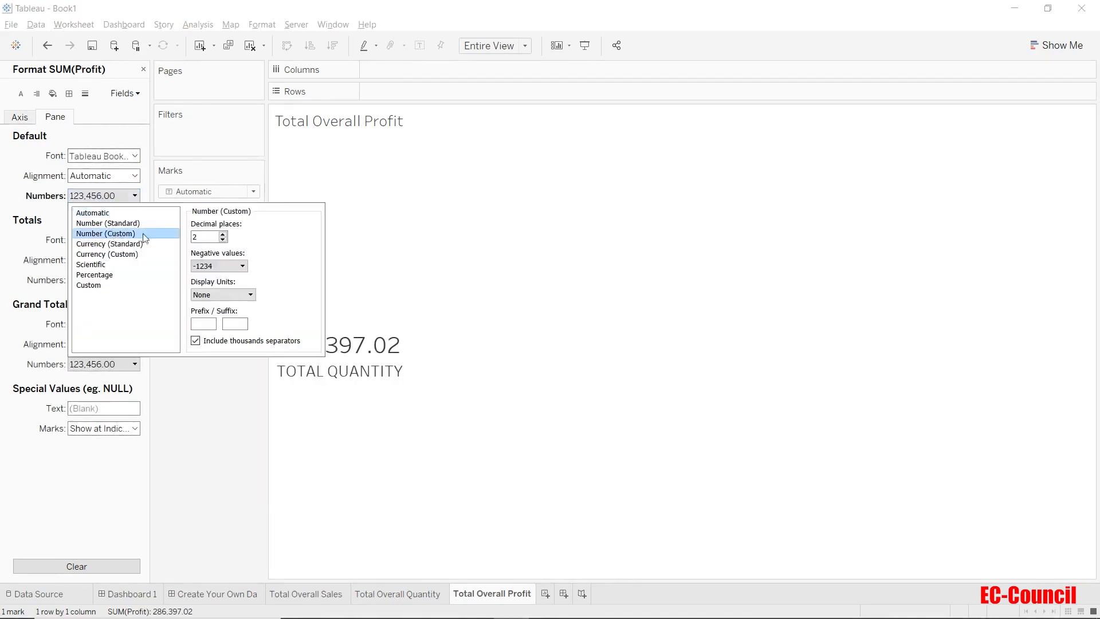
left_click(219, 296)
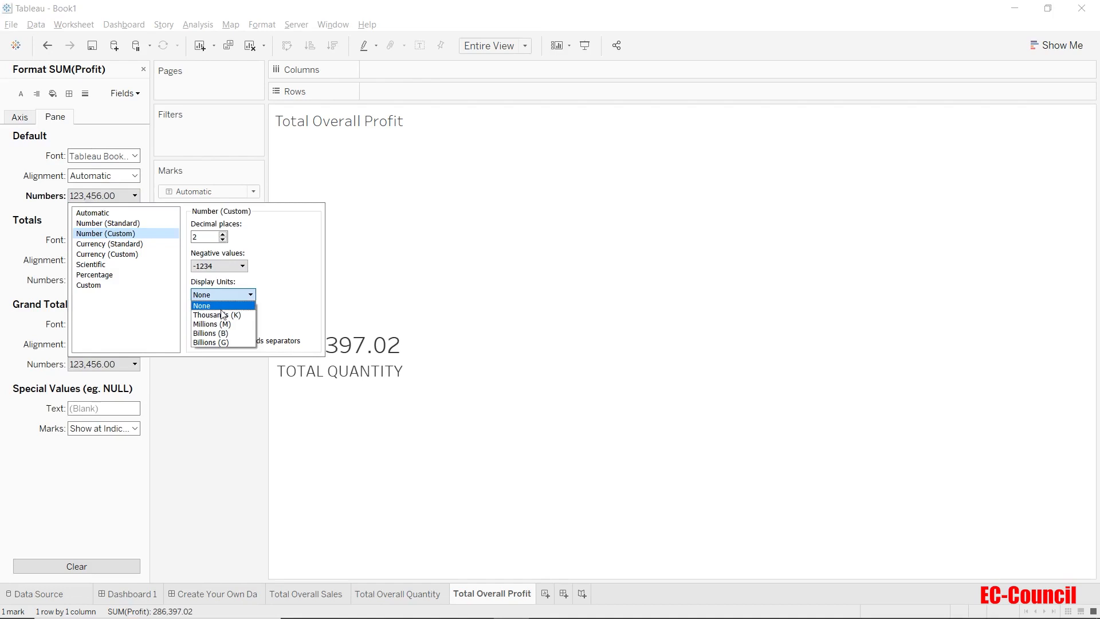
left_click(221, 310)
left_click(223, 239)
left_click(223, 240)
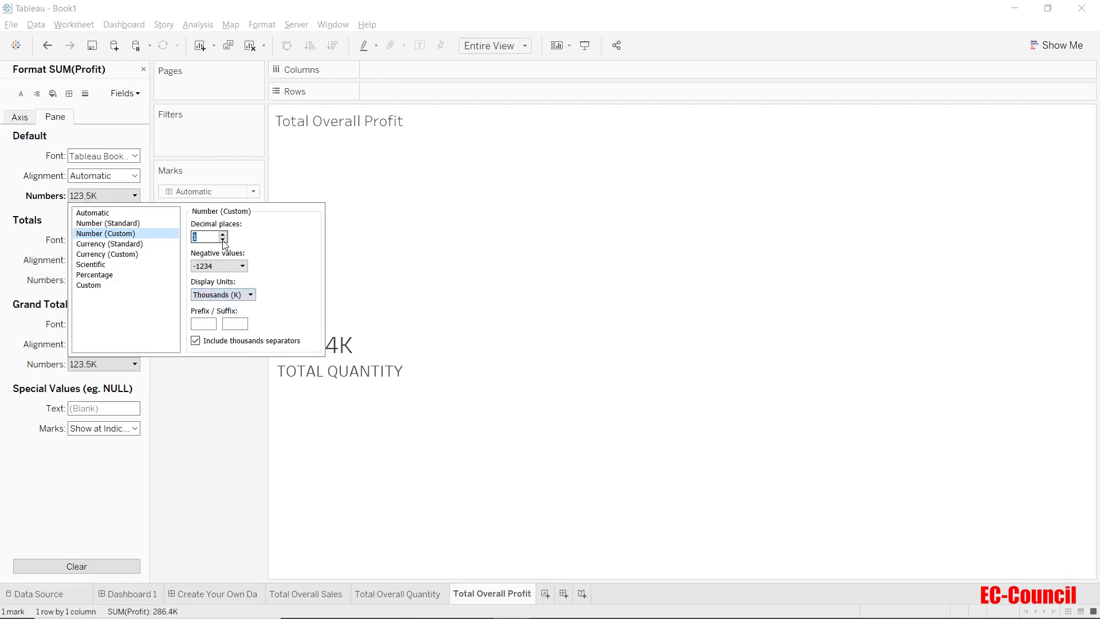
left_click(206, 409)
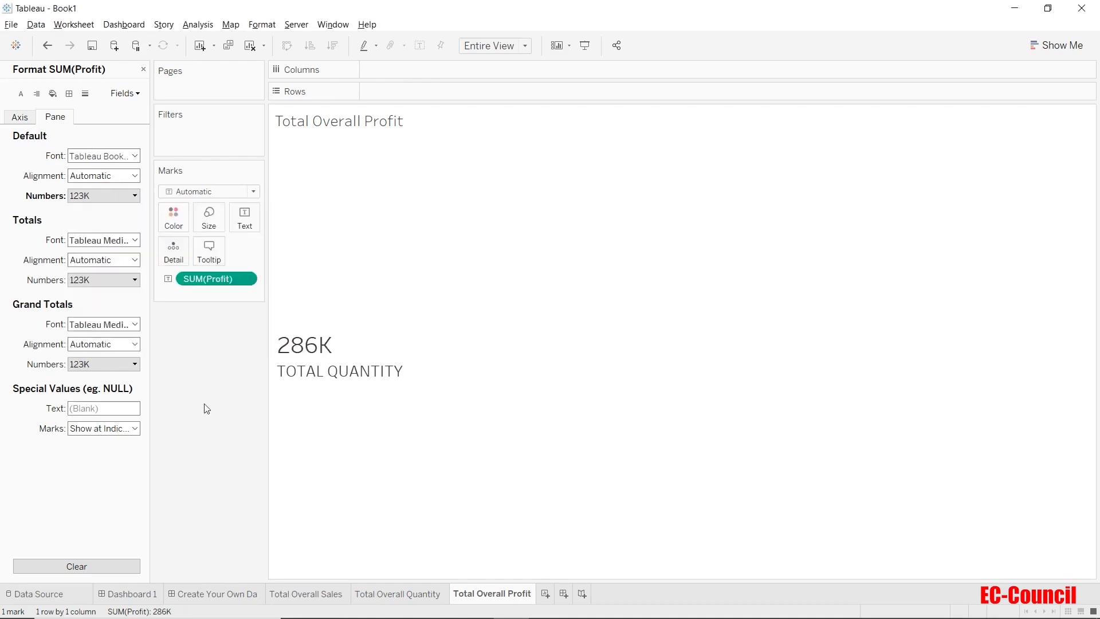
Step: Change the second line of the profit worksheet's text label to "TOTAL PROFIT" and accept it
left_click(243, 228)
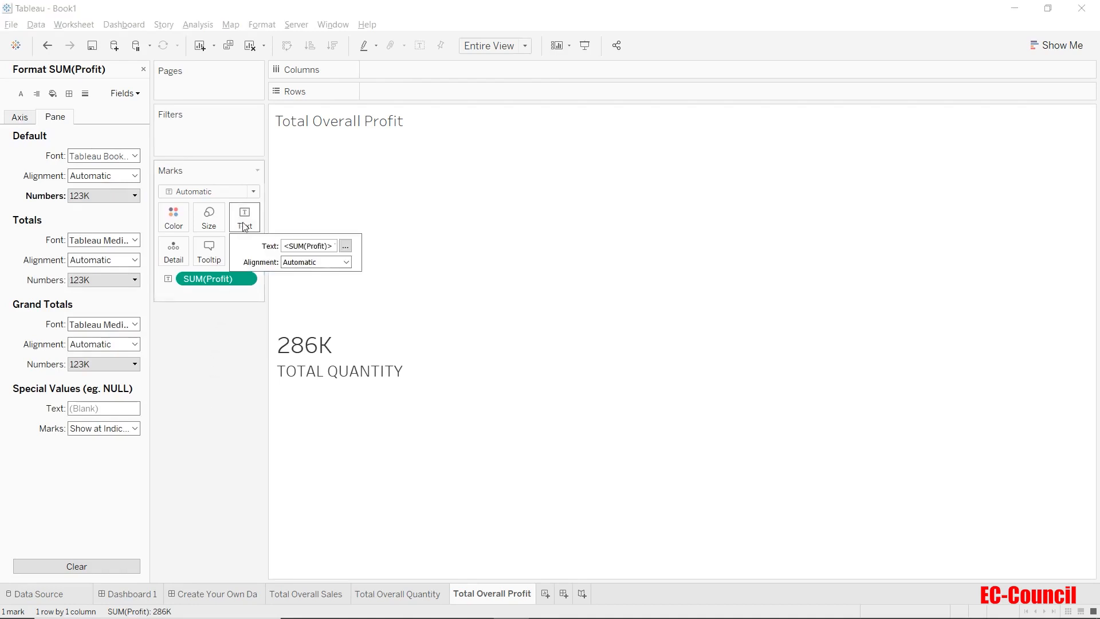
left_click(345, 246)
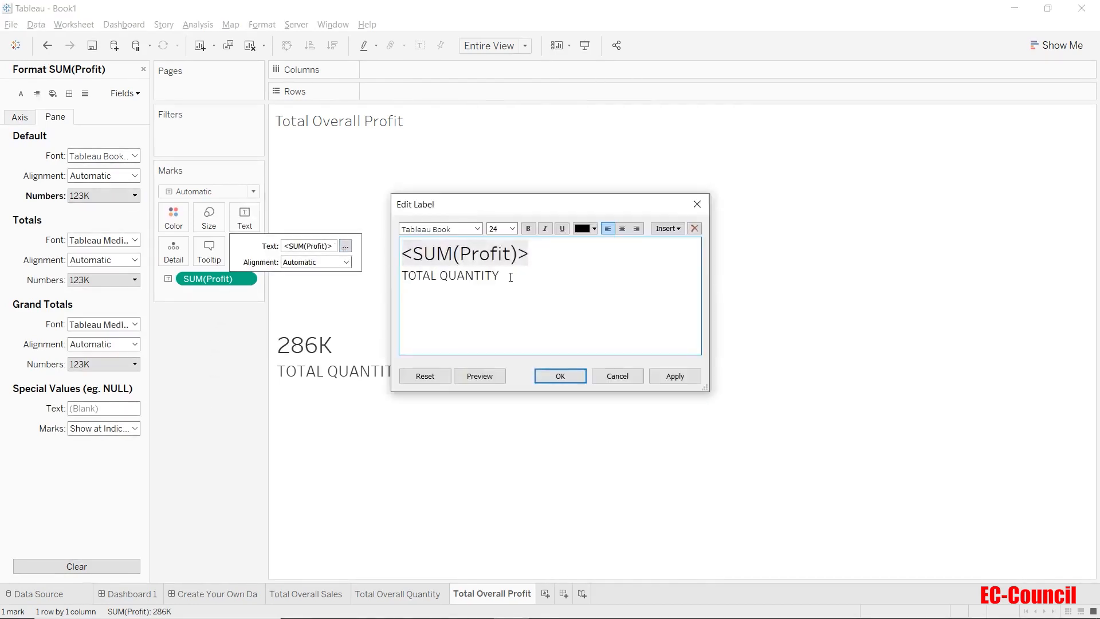
left_click_drag(500, 276, 442, 276)
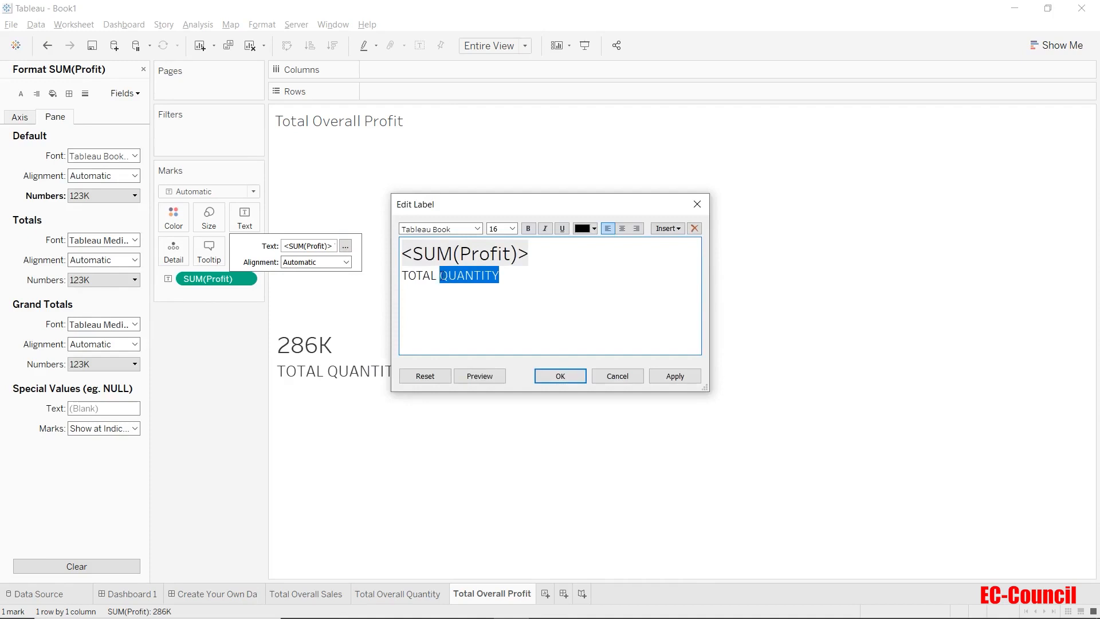
type("PROFIT")
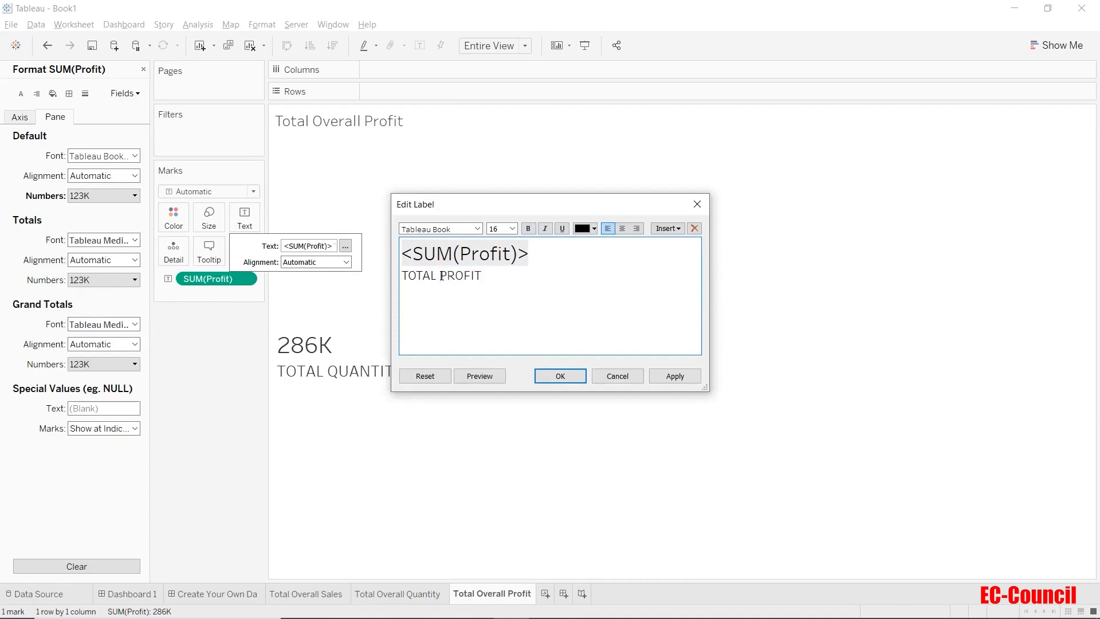
left_click(559, 375)
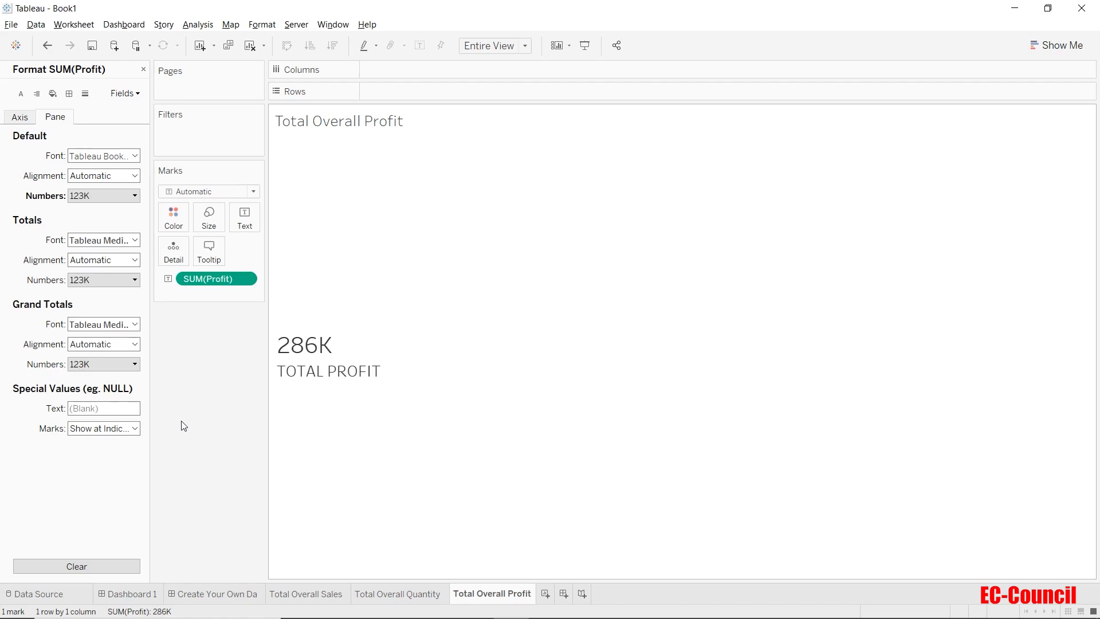
Step: Create a new worksheet and name it "Distribution of Sales by Sub Category"
left_click(545, 593)
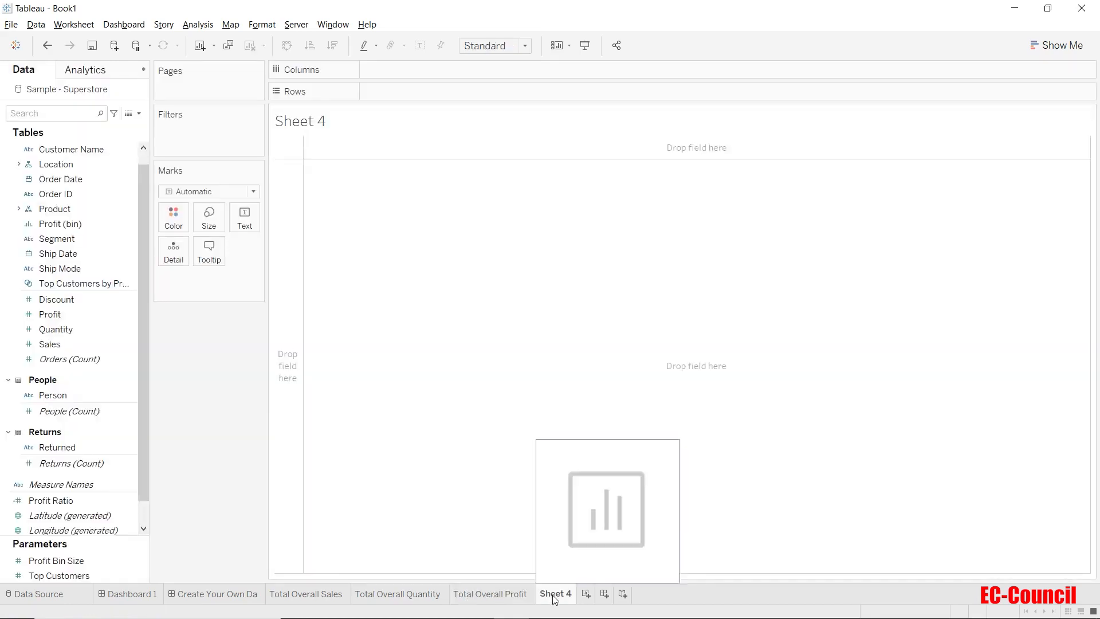
double_click(554, 596)
type("Di")
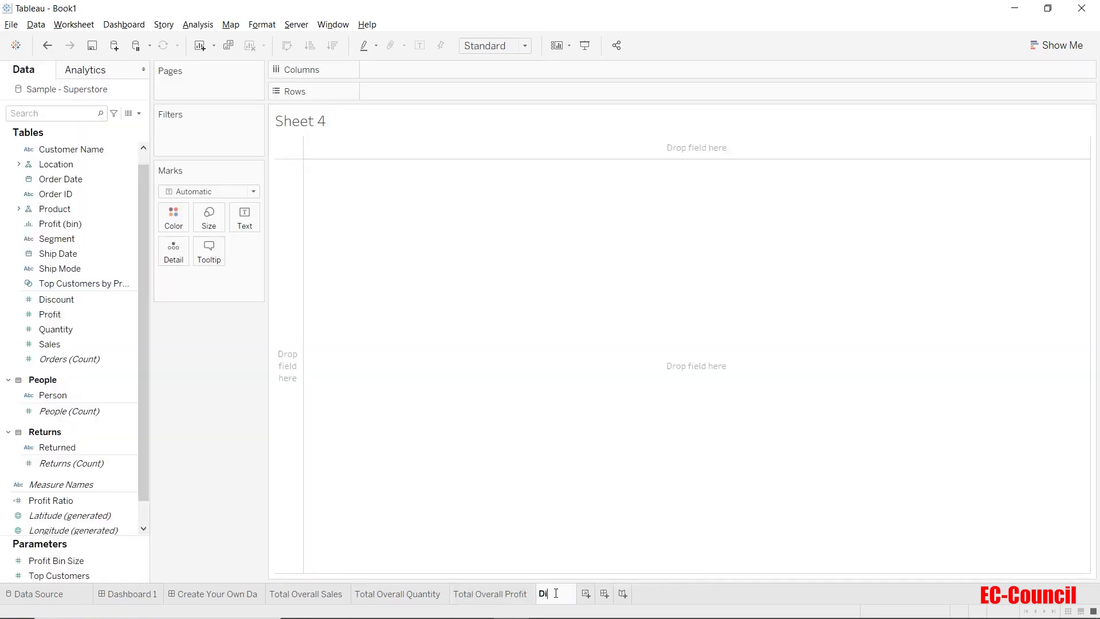
type("stributi")
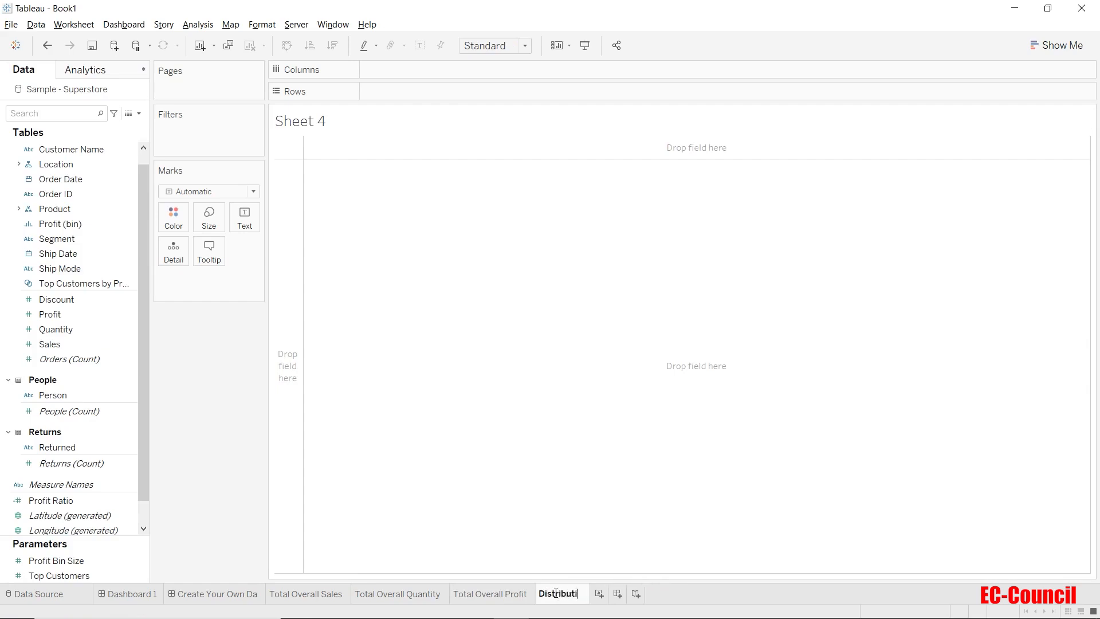
type("on by ")
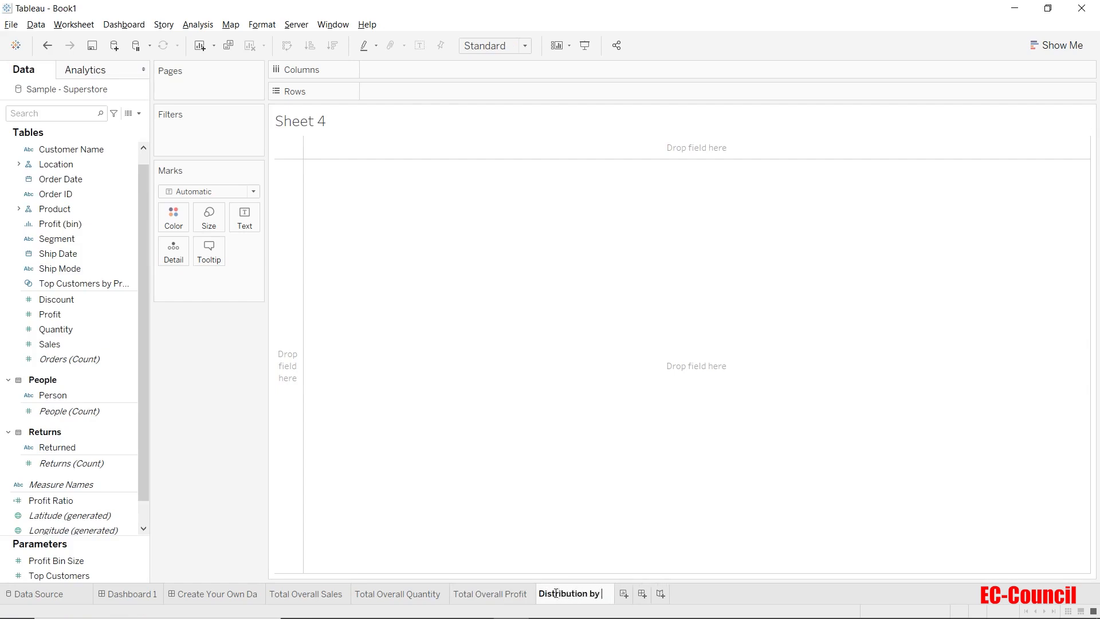
type("S")
key("BackSpace")
key("BackSpace")
key("BackSpace")
key("BackSpace")
type("of Sales by S")
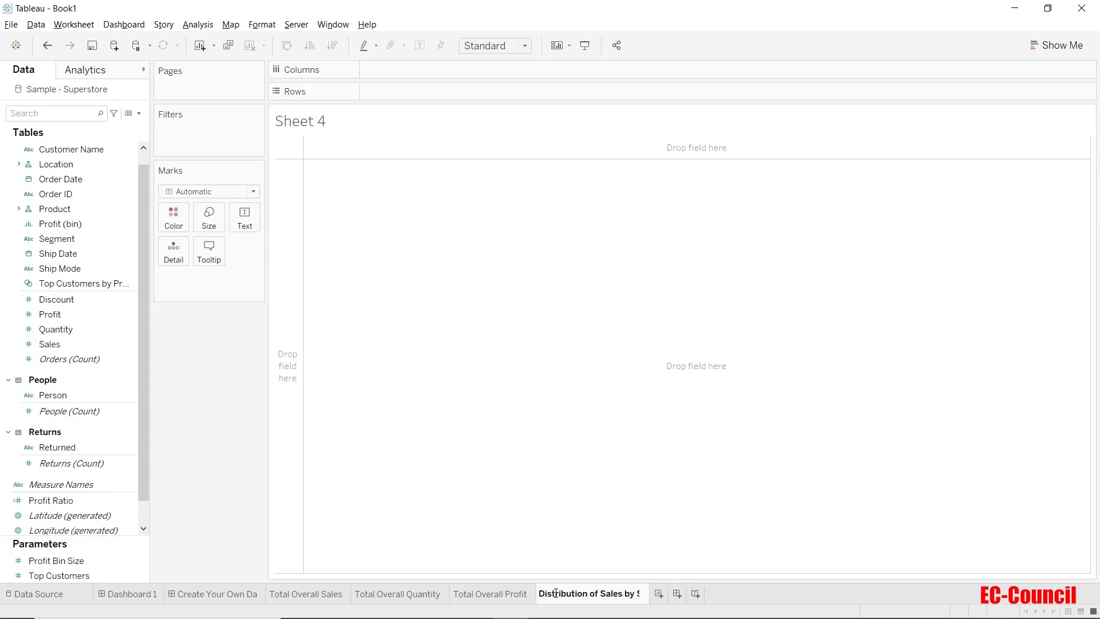
type("ub Category")
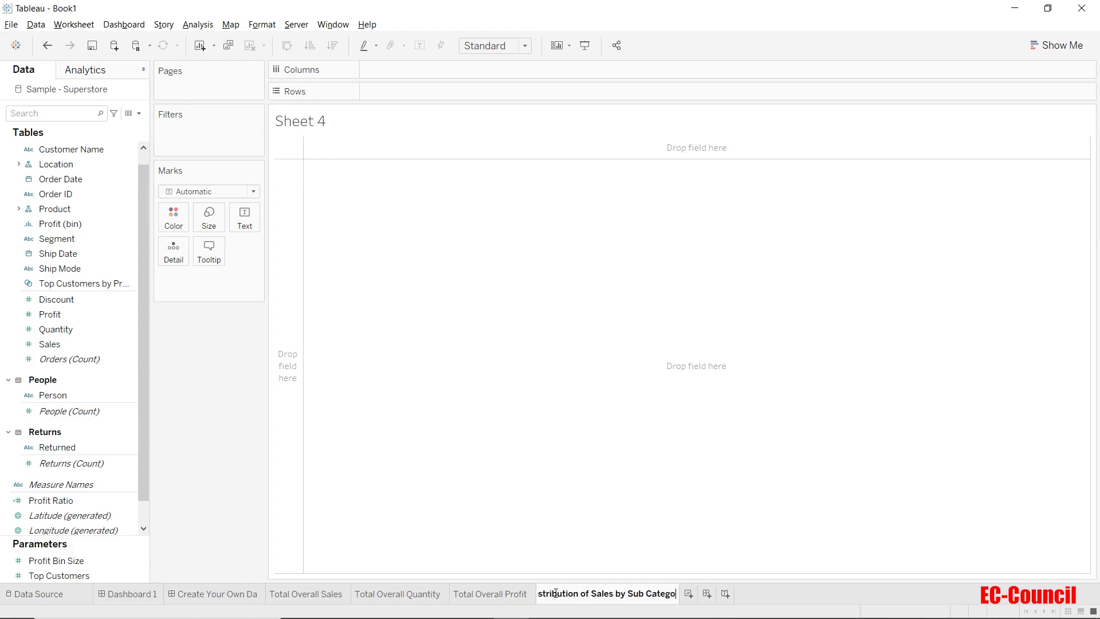
left_click(218, 501)
Step: Build a horizontal bar chart of Sales by Sub-Category from the Product hierarchy using Show Me
left_click(82, 270)
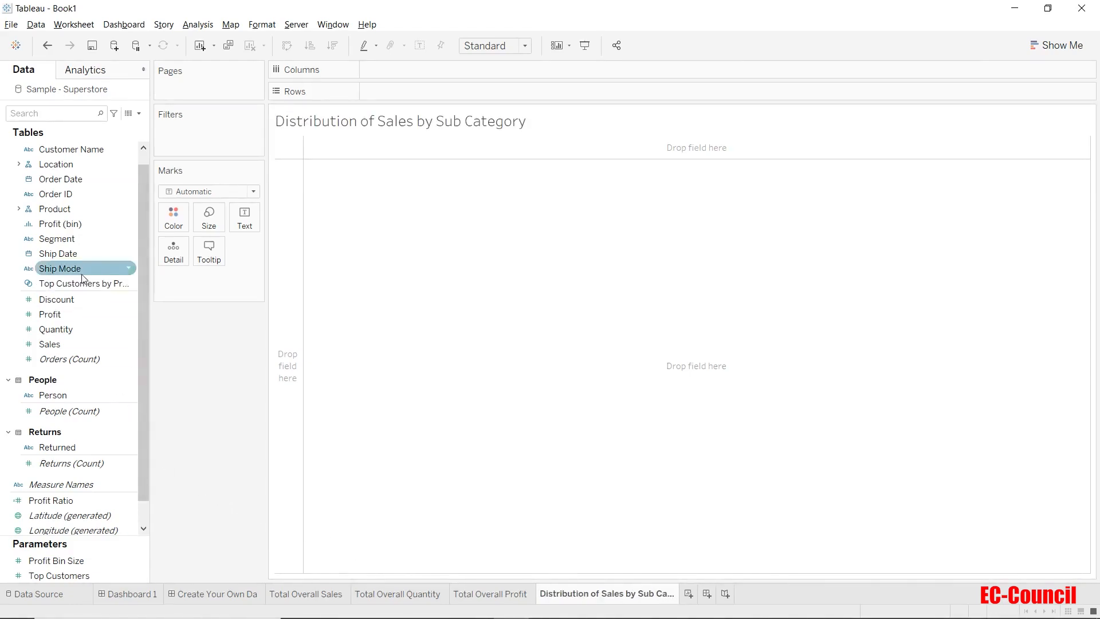
scroll(82, 278, "up", 1)
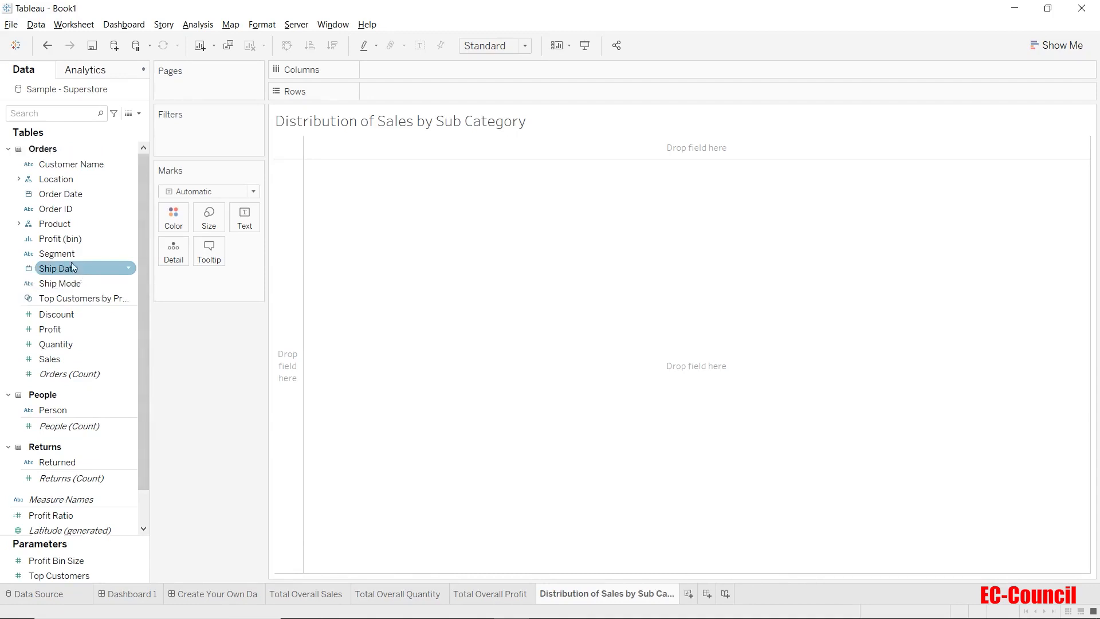
left_click(18, 224)
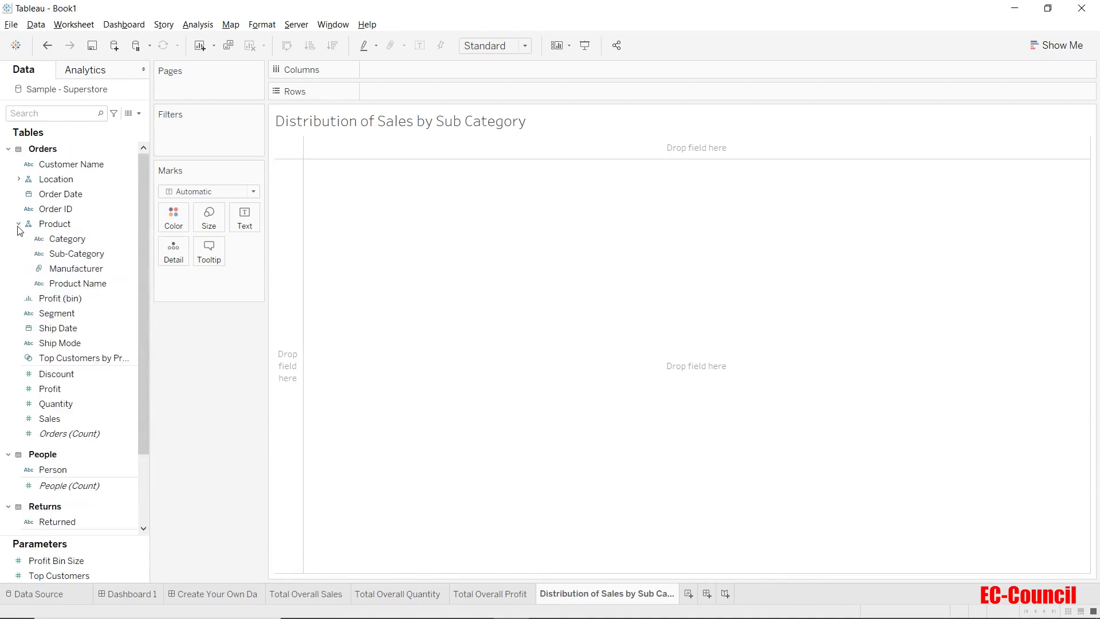
left_click(83, 259)
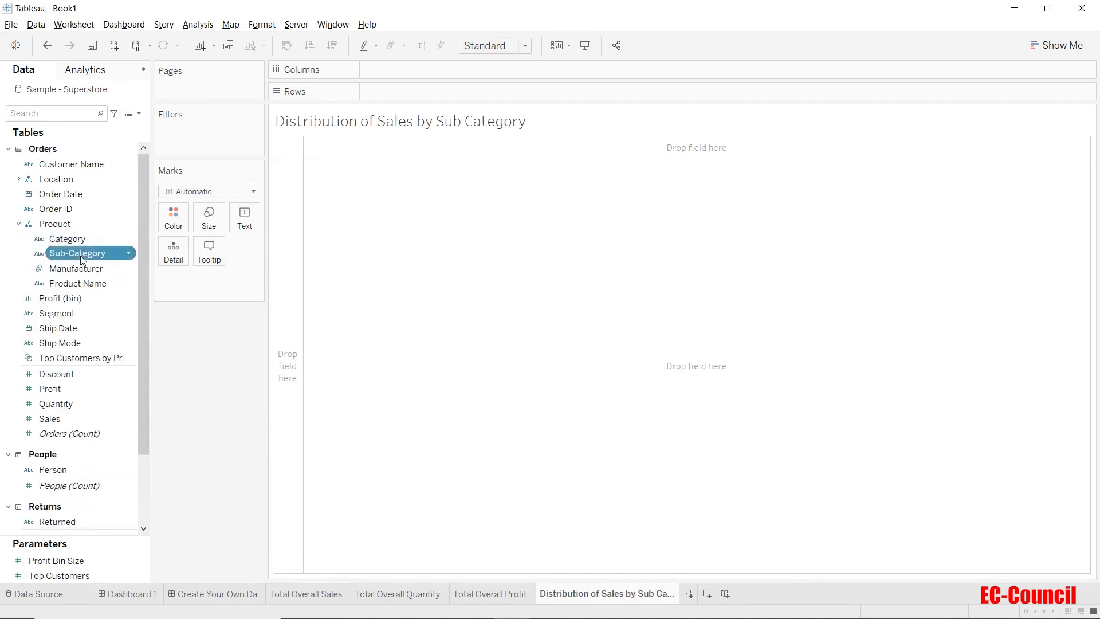
left_click(63, 416, "ctrl")
left_click(1056, 51)
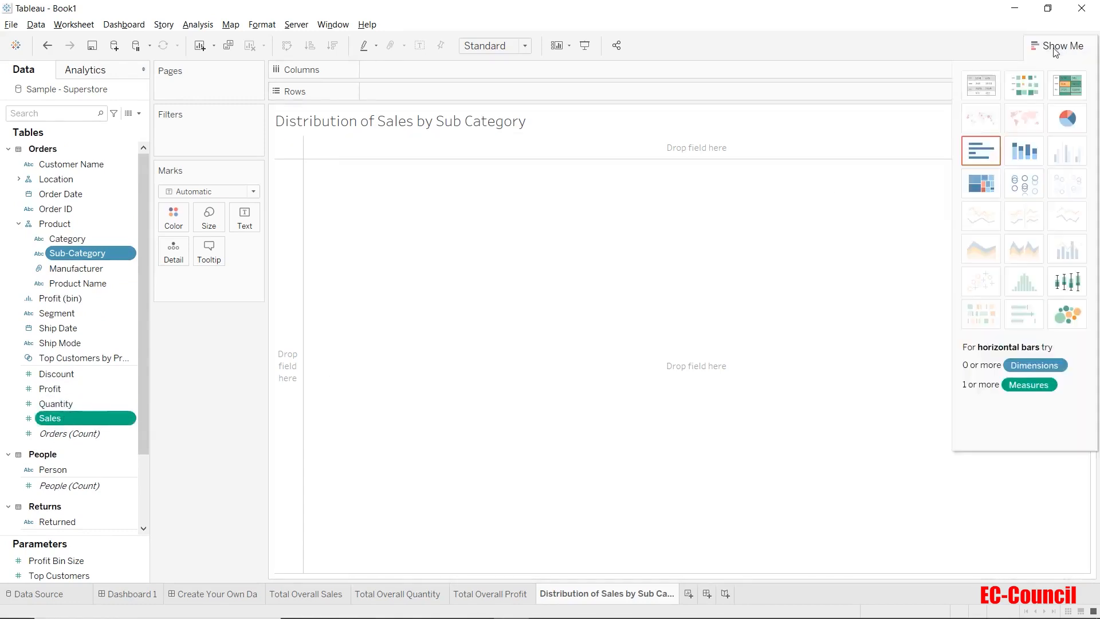
left_click(981, 150)
left_click(1057, 45)
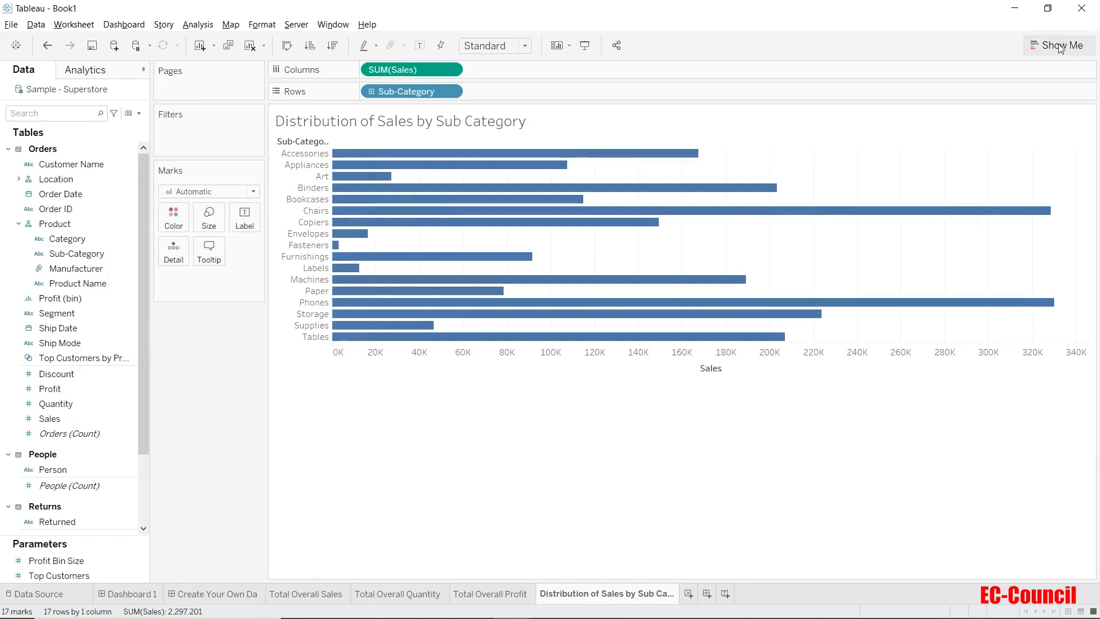
Step: Fit the chart to Entire View and widen the Sub-Category header column so its title shows in full
left_click(514, 50)
left_click(508, 98)
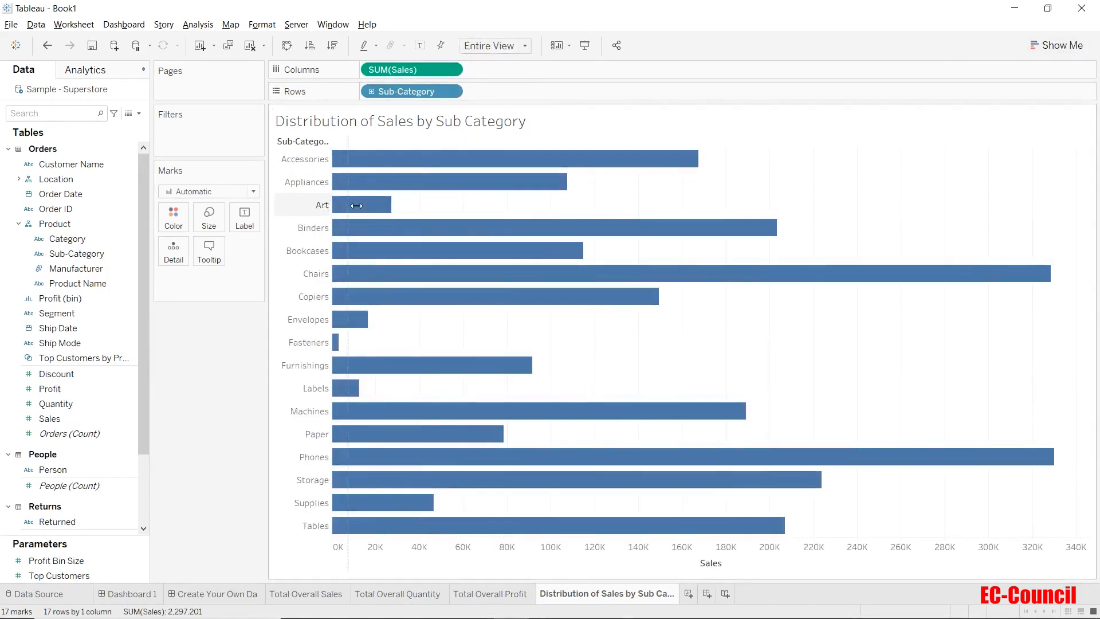
left_click_drag(331, 204, 361, 210)
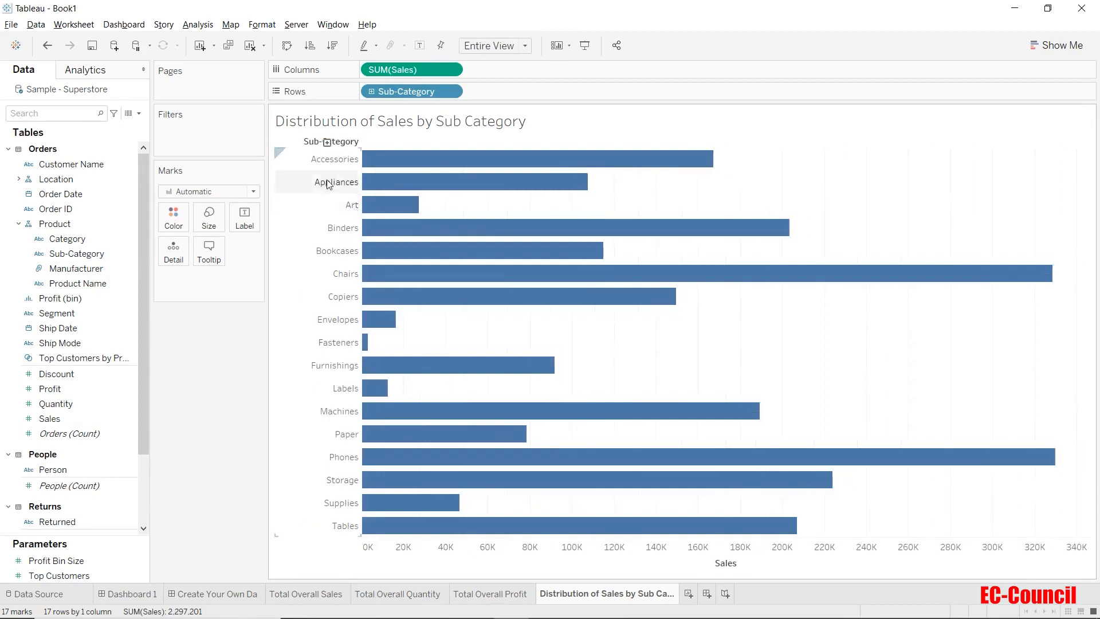
Step: Format the Sub-Category header font as Tableau Regular, size 11, in black
right_click(326, 182)
left_click(368, 257)
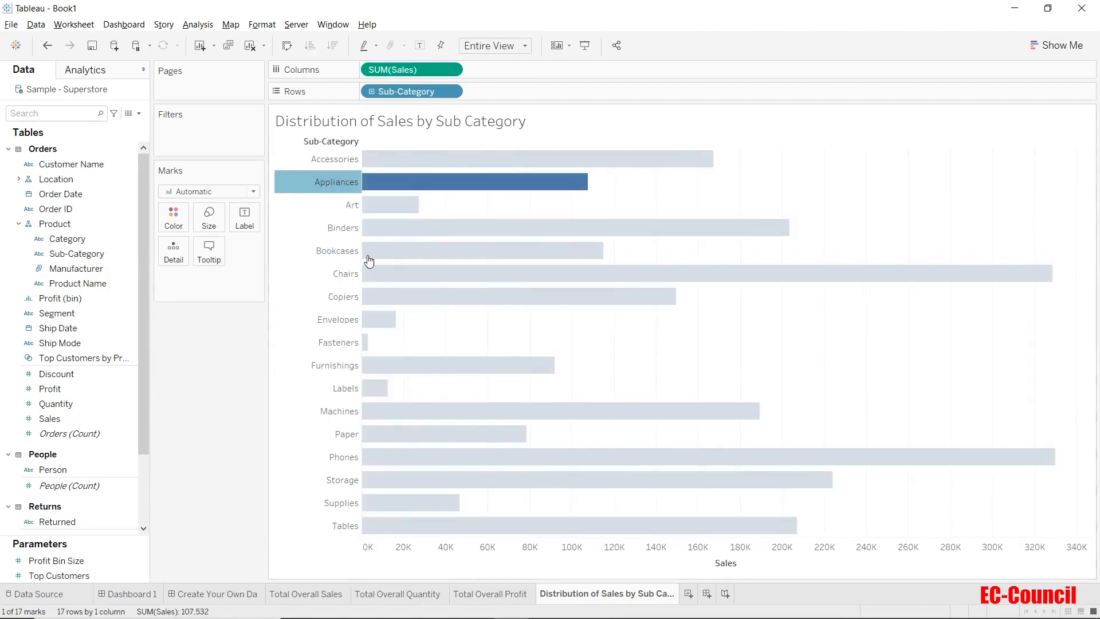
left_click(104, 157)
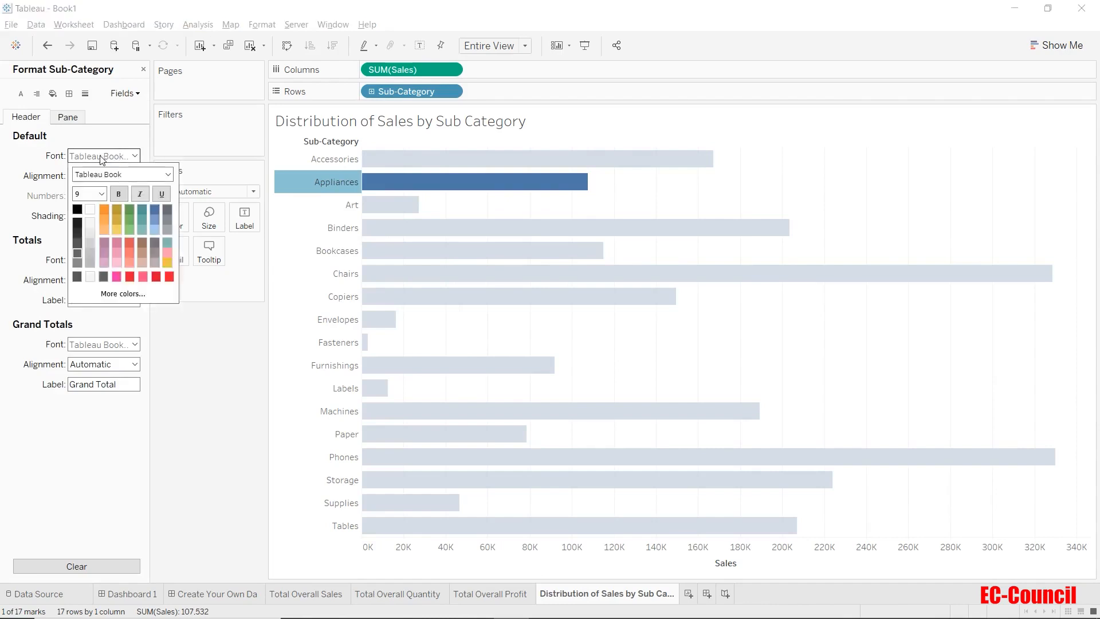
left_click(101, 194)
left_click(81, 252)
left_click(121, 174)
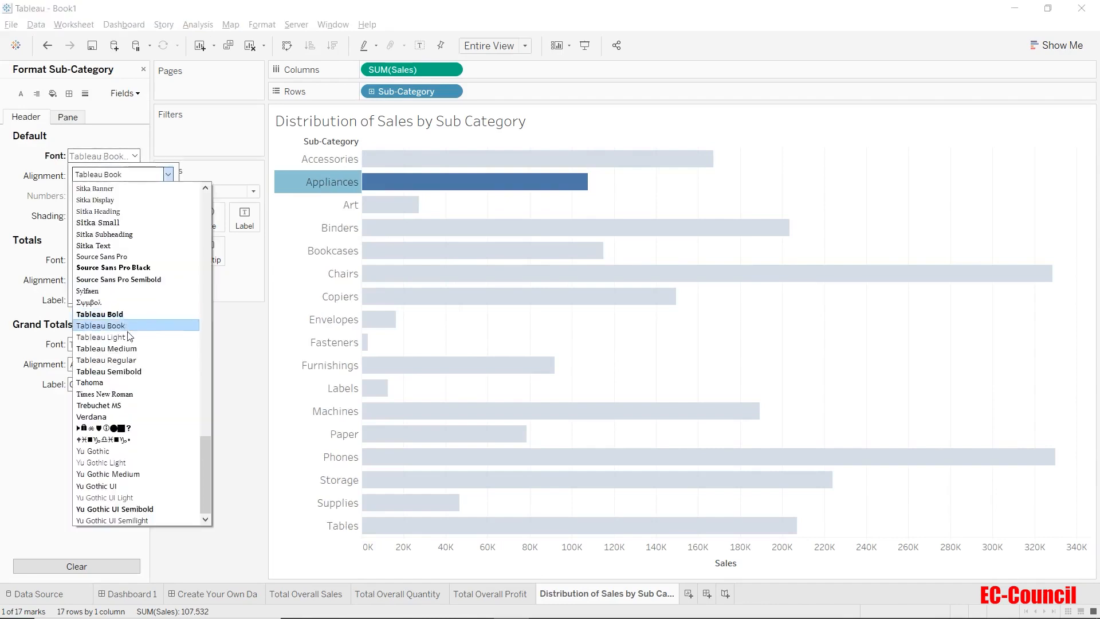
left_click(131, 360)
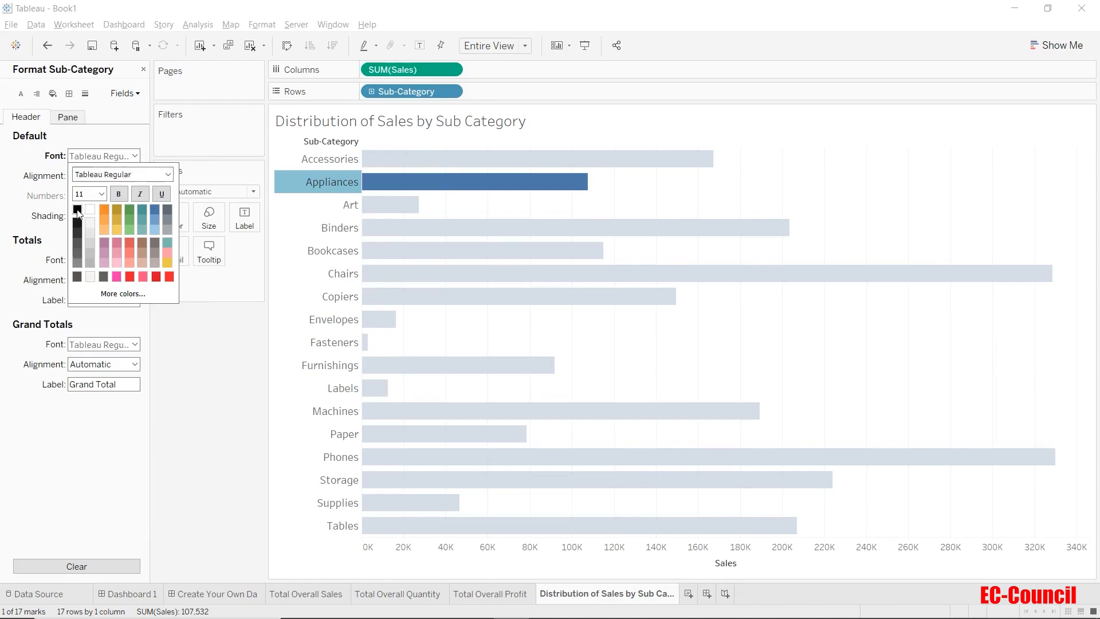
Step: Set the horizontal alignment of the Sub-Category headers to Left and deselect the Appliances row
left_click(127, 179)
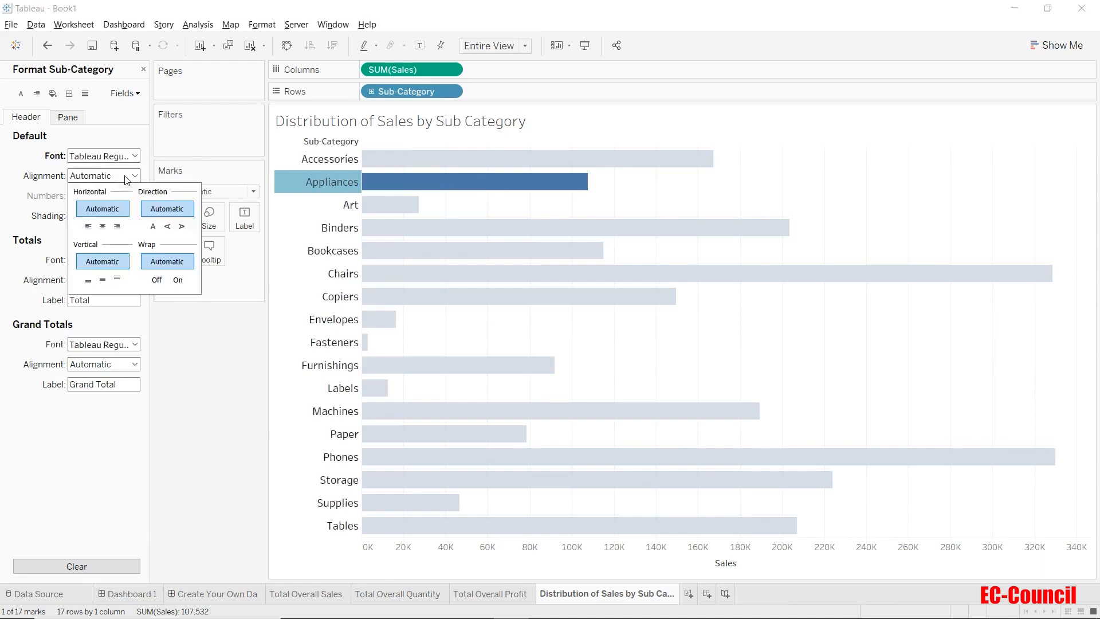
left_click(88, 228)
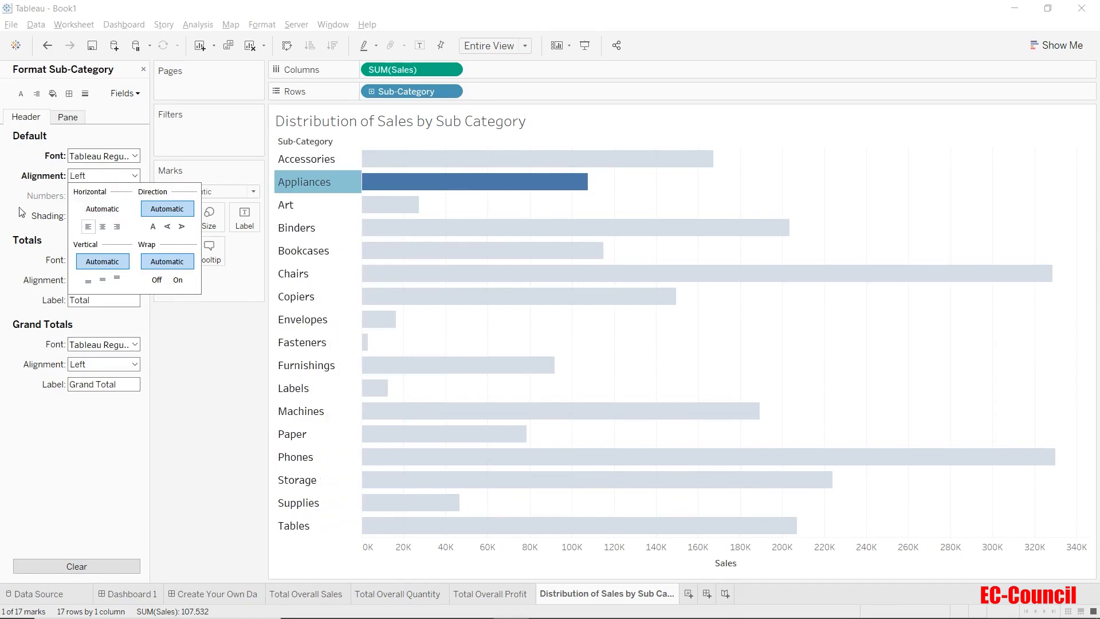
left_click(201, 381)
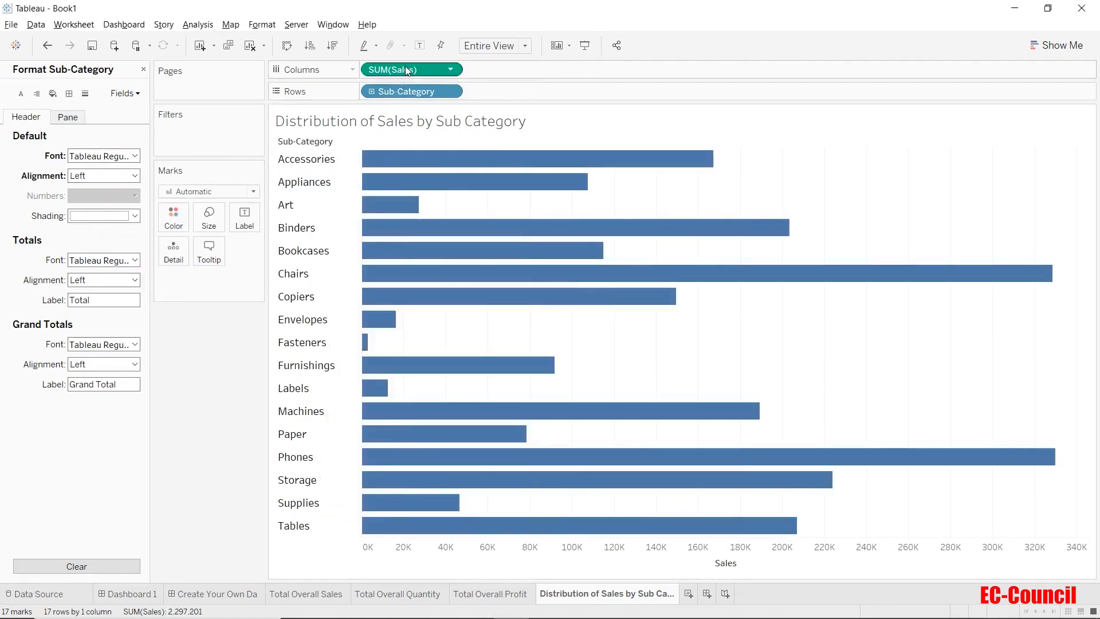
Step: Color the bars by SUM(Sales) while keeping the measure in Columns, leaving the default color settings
mouse_move(407, 69)
left_mouse_down()
mouse_move(197, 198)
mouse_move(182, 220)
left_mouse_up()
left_click(182, 222)
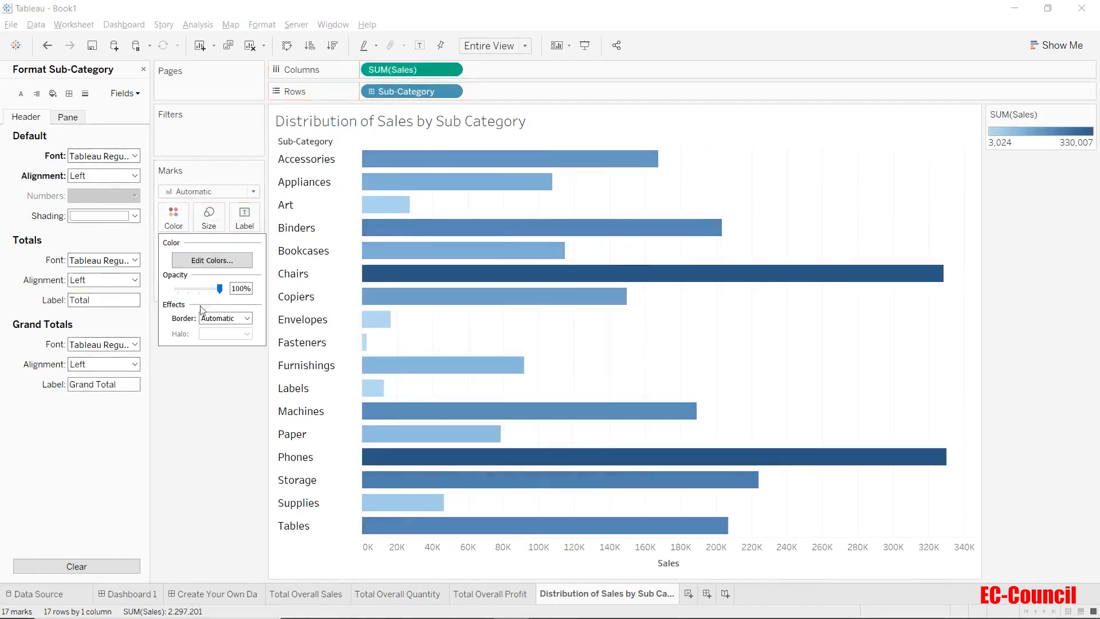
left_click(216, 405)
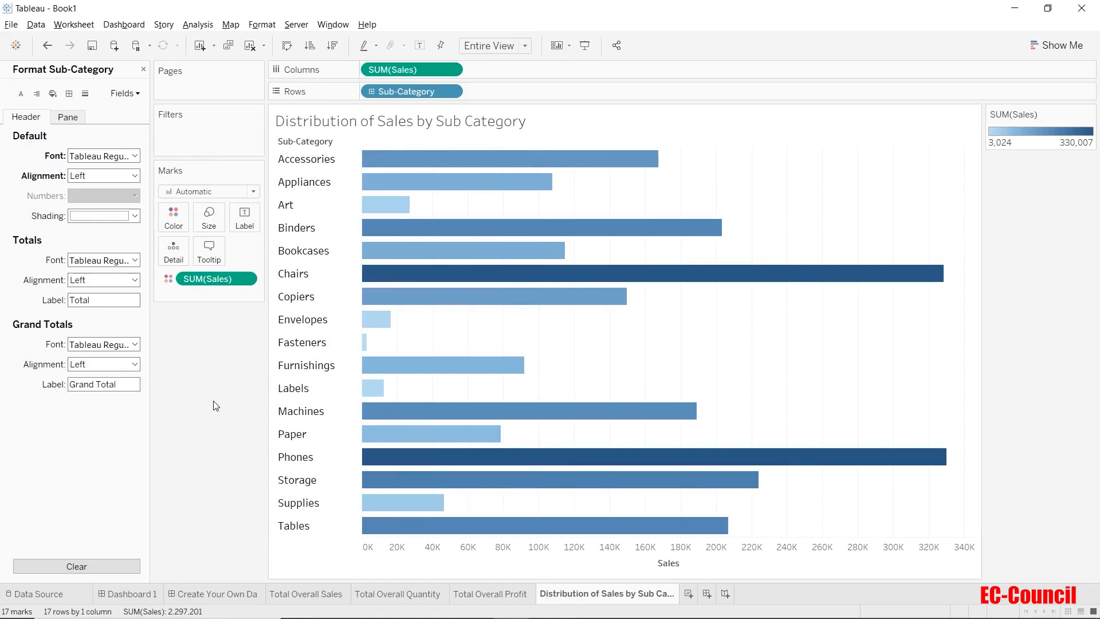
Step: Duplicate the sales distribution worksheet and rename the copy "Distribution of Quantity by Sub Category"
right_click(629, 600)
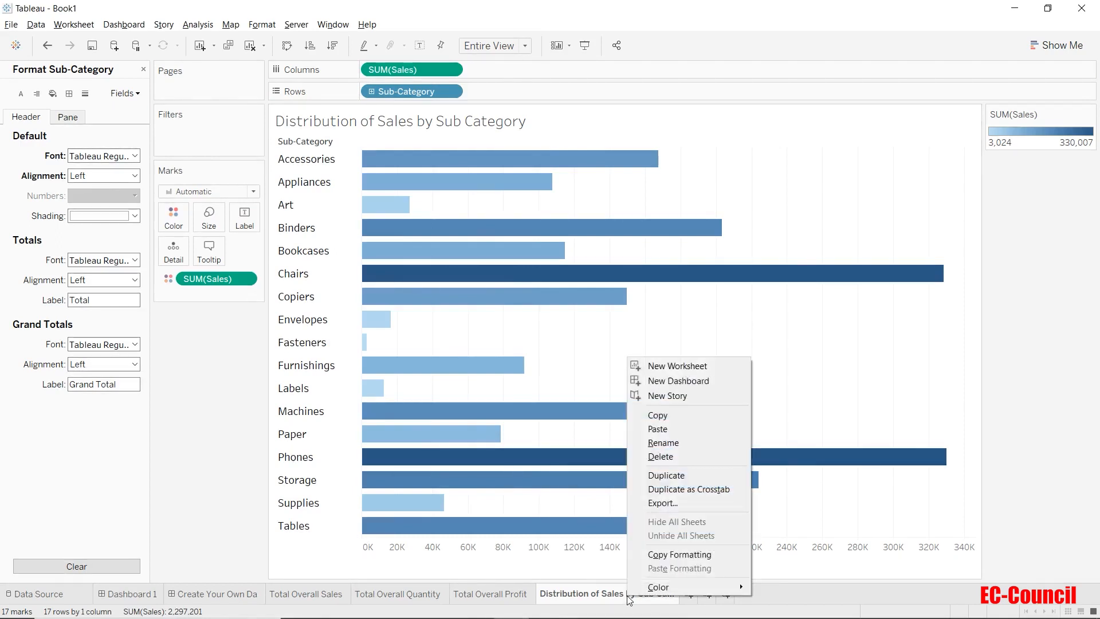
left_click(667, 475)
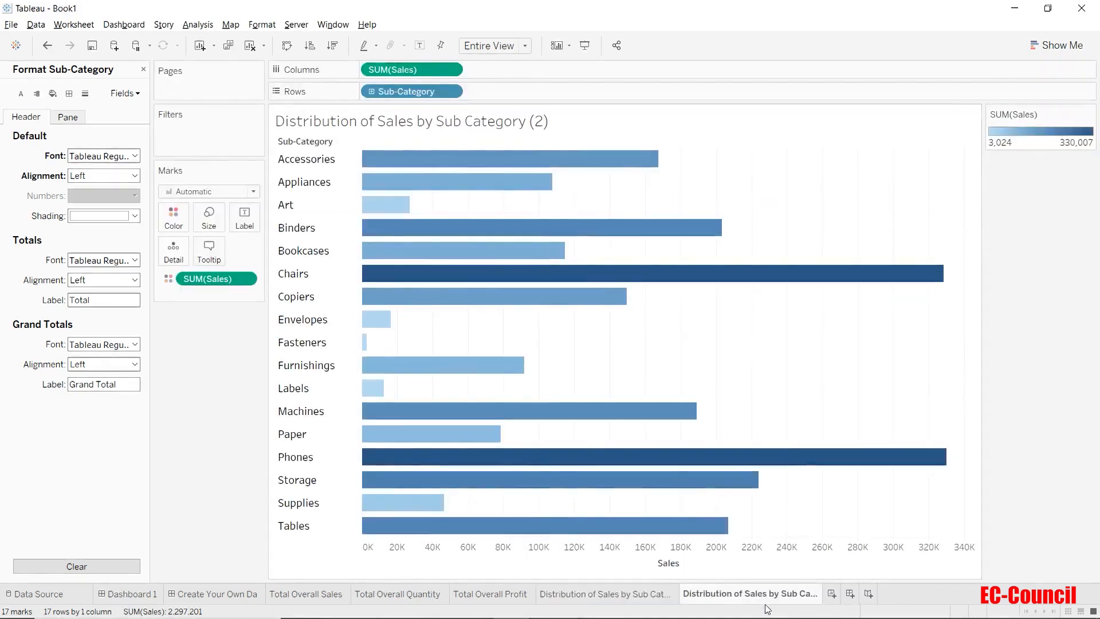
double_click(761, 596)
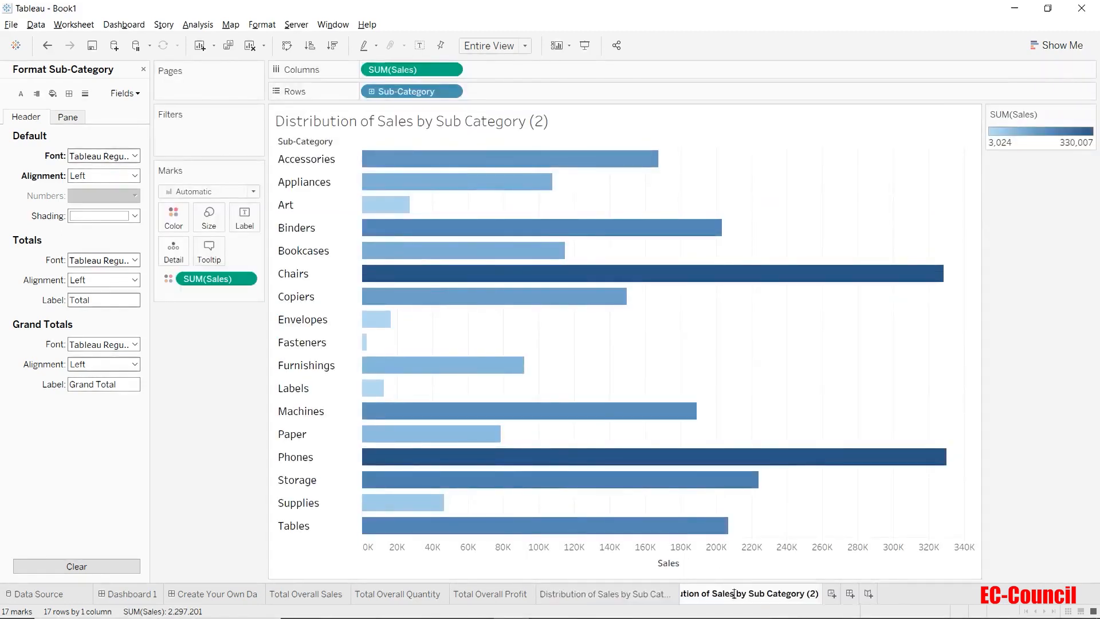
left_click(735, 593)
double_click(728, 593)
type("Quantity")
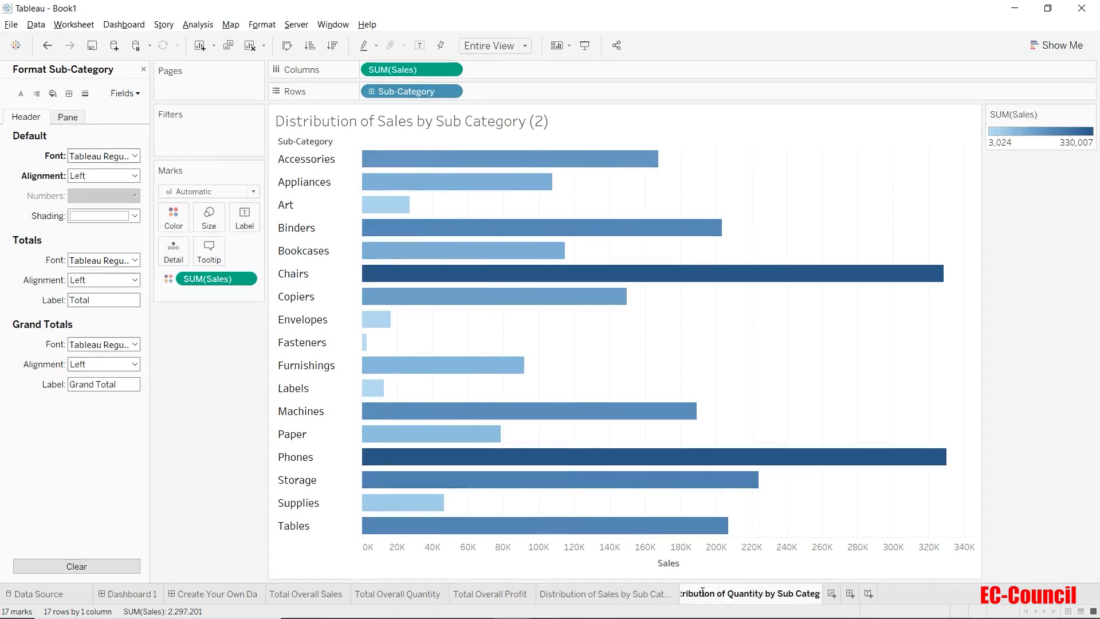
left_click(818, 595)
key("End")
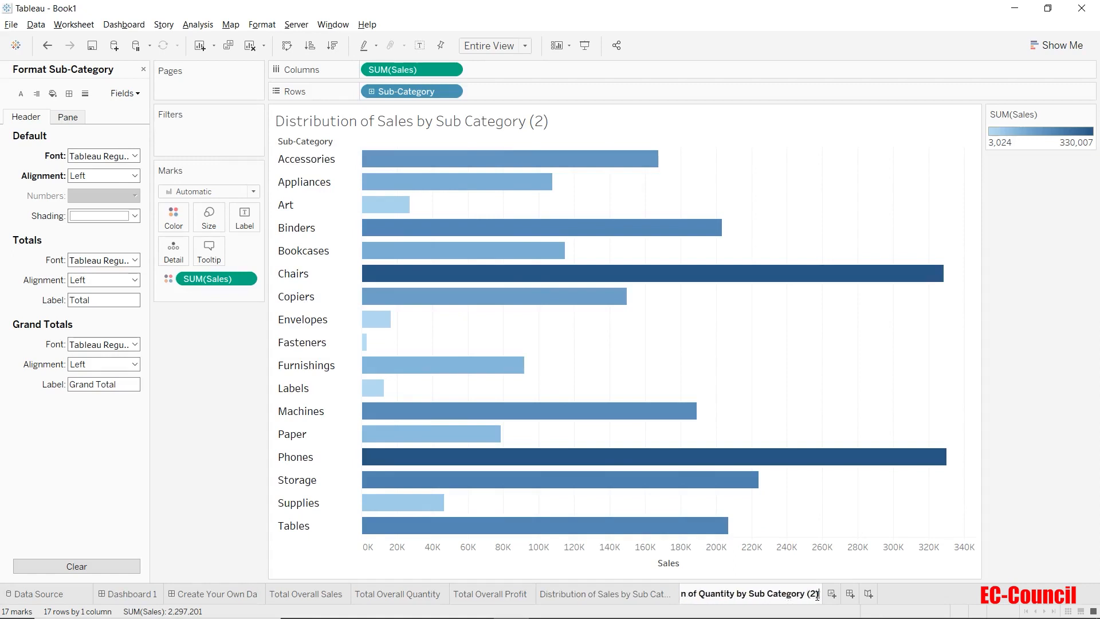
key("BackSpace")
key("BackSpace")
key("BackSpace")
key("BackSpace")
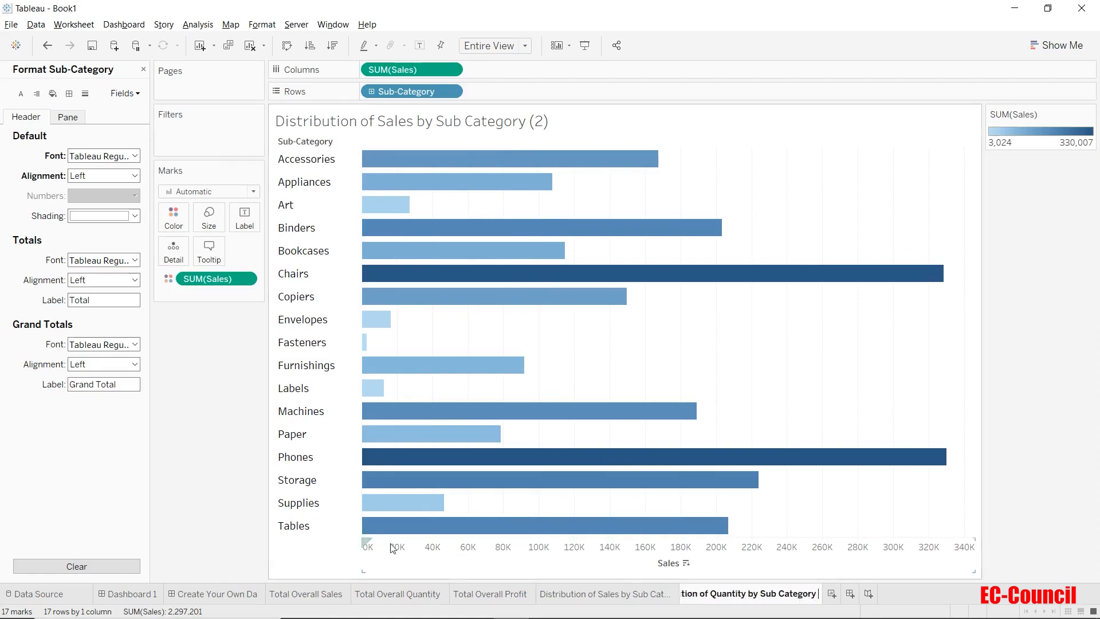
key("Return")
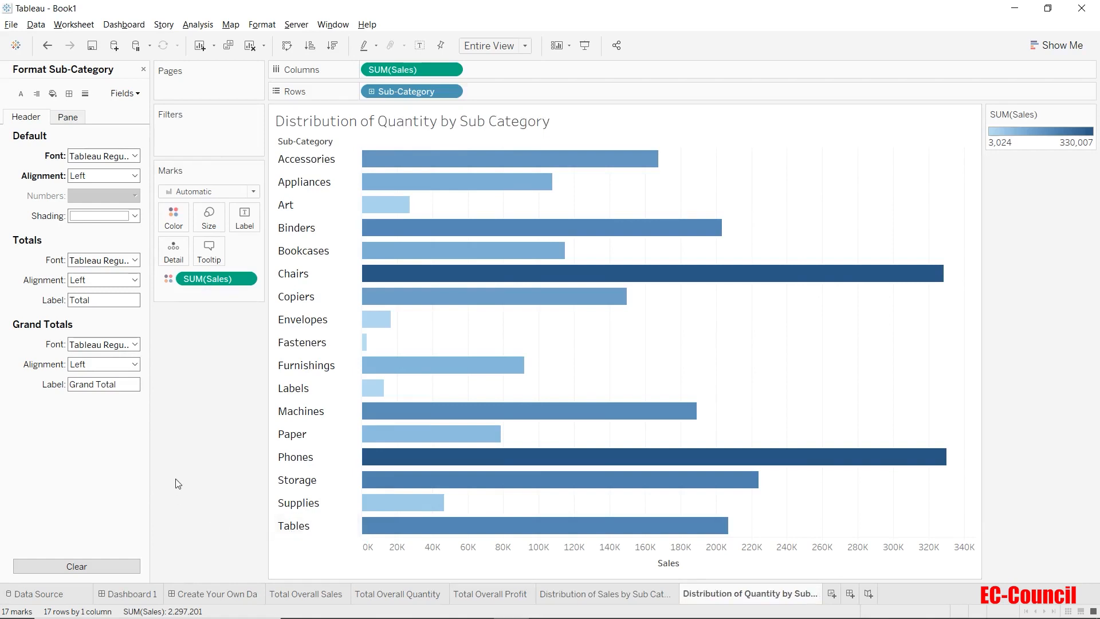
Step: Change the Columns measure of the quantity distribution worksheet to SUM(Quantity)
double_click(424, 70)
left_click_drag(426, 69, 392, 70)
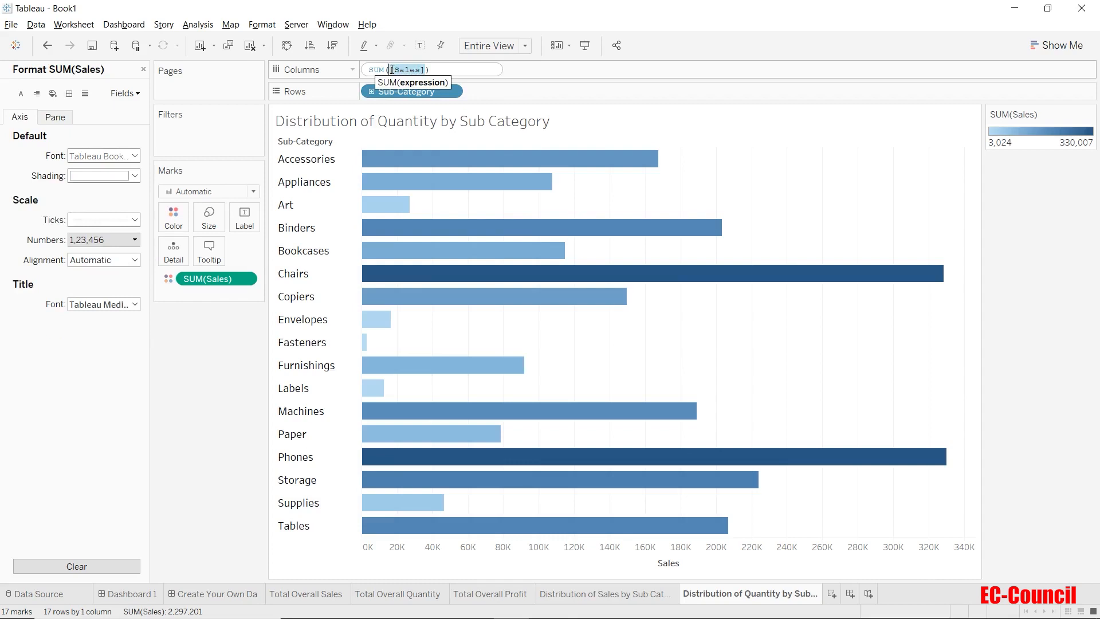
type("qua")
key("Return")
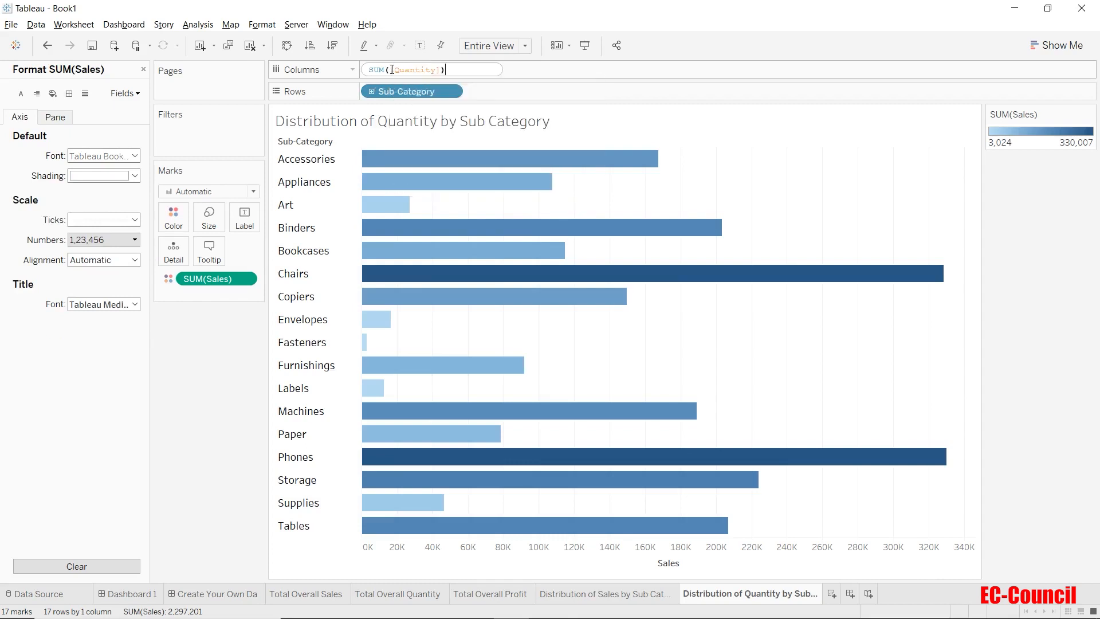
key("Return")
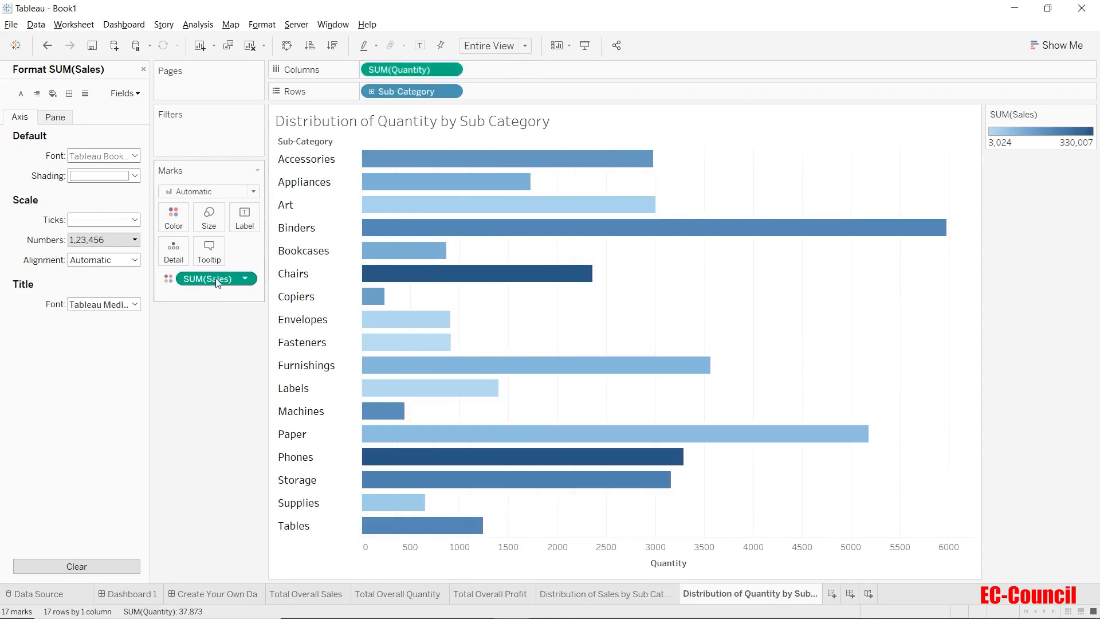
Step: Change the color measure of the quantity distribution worksheet to SUM(Quantity)
double_click(216, 279)
left_click_drag(225, 279, 191, 279)
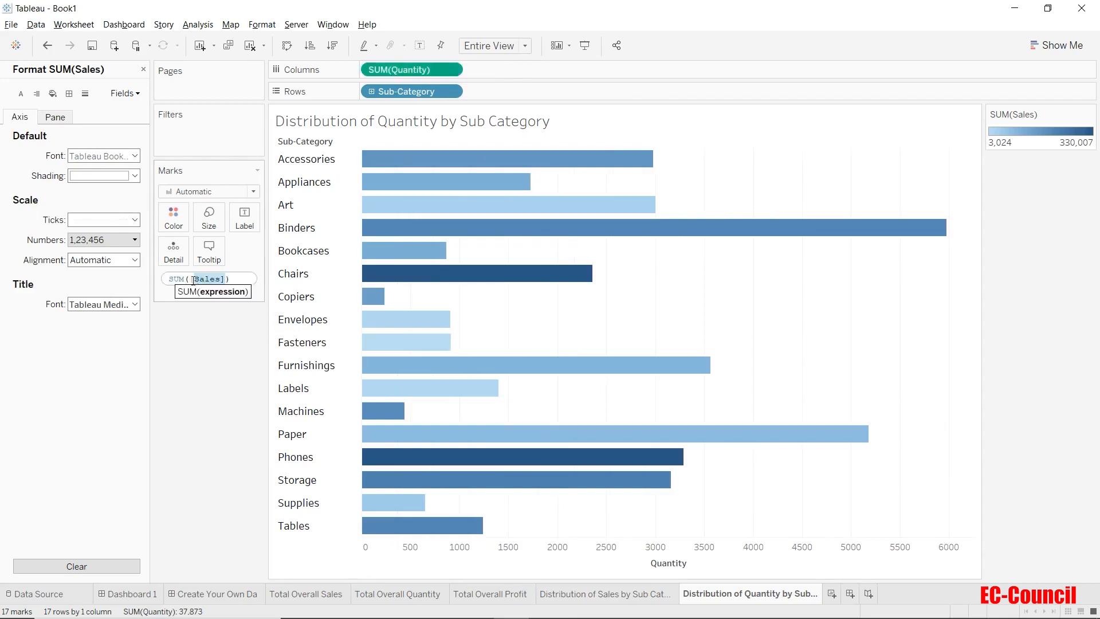
type("qua")
key("Return")
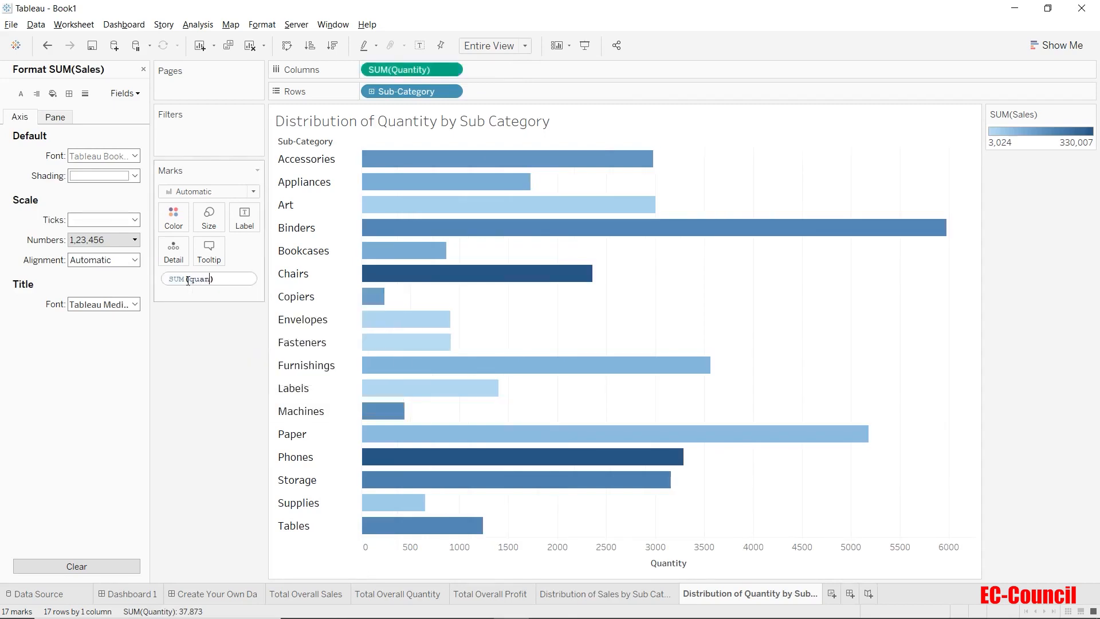
key("Return")
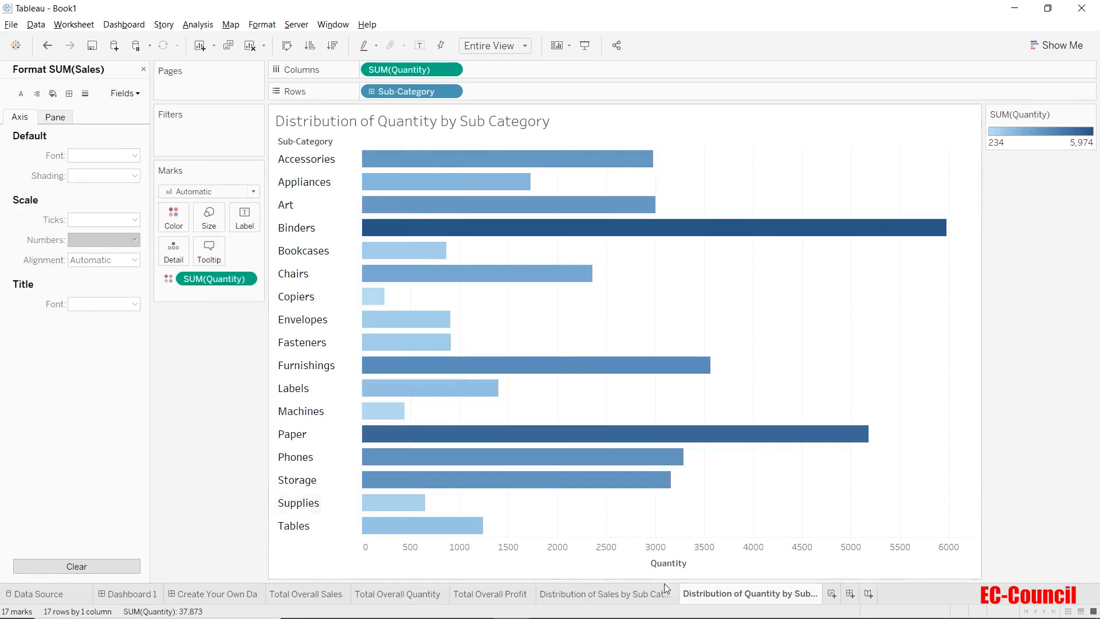
Step: Duplicate the quantity distribution worksheet and make the copy the active sheet
right_click(704, 598)
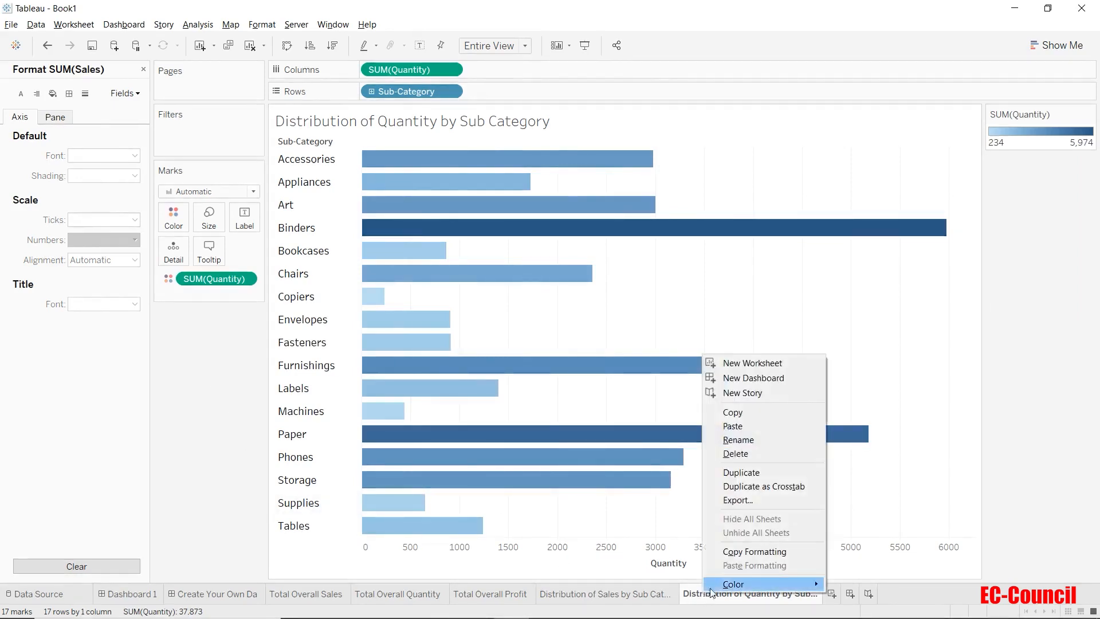
left_click(740, 473)
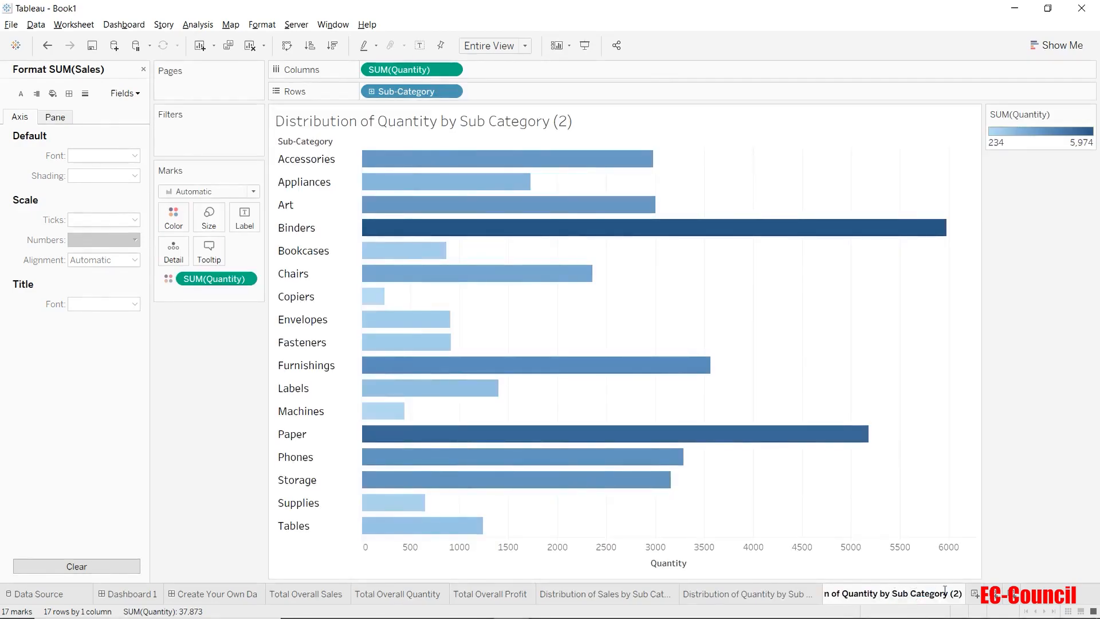
left_click(988, 594)
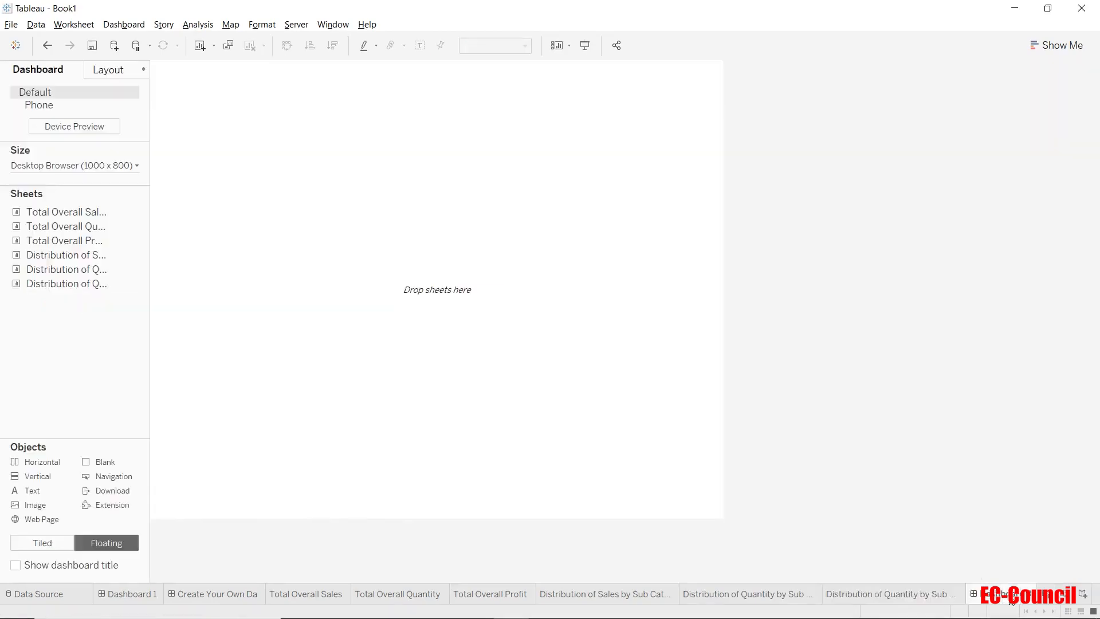
left_click(924, 596)
Step: Rename the duplicated quantity worksheet "Distribution of Profits by Sub Category"
double_click(950, 596)
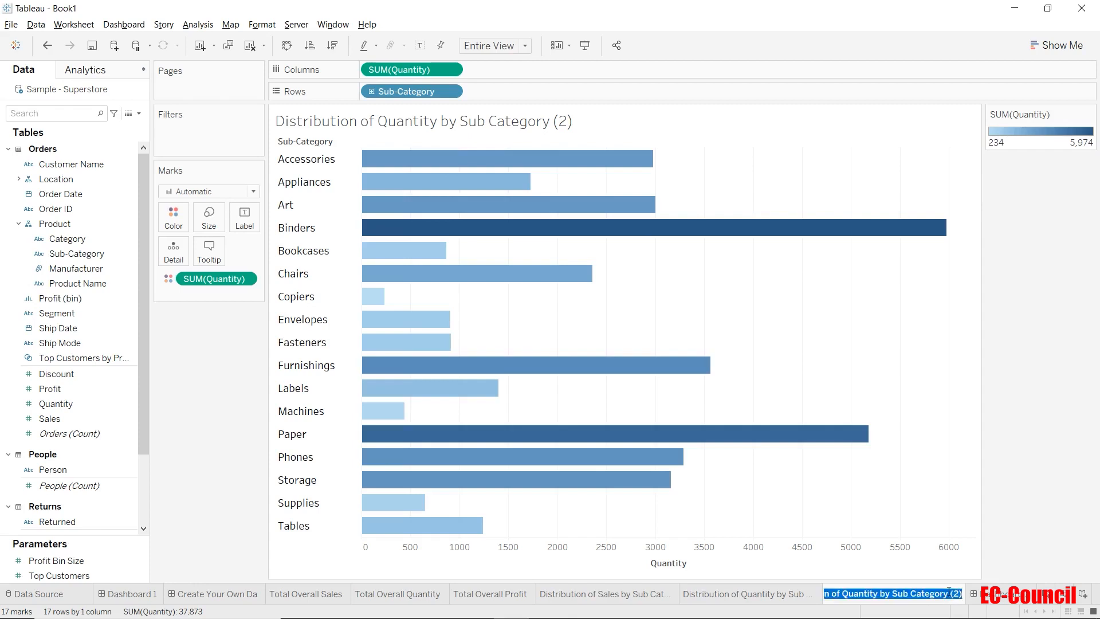
left_click(958, 594)
key("BackSpace")
key("BackSpace")
key("BackSpace")
key("BackSpace")
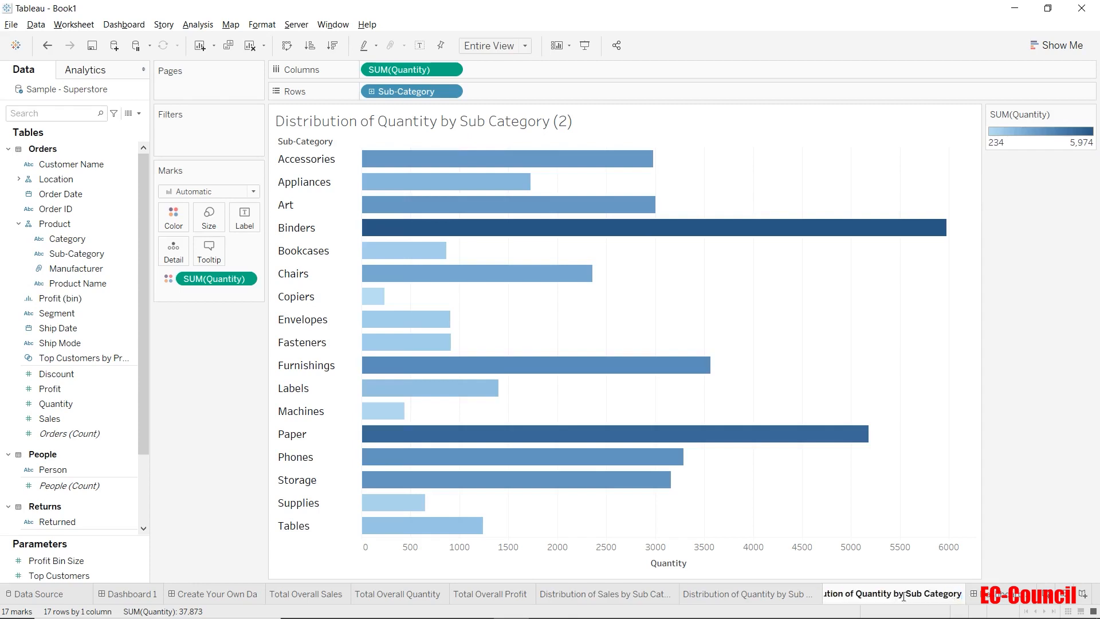
left_click_drag(892, 594, 856, 594)
type("Profit")
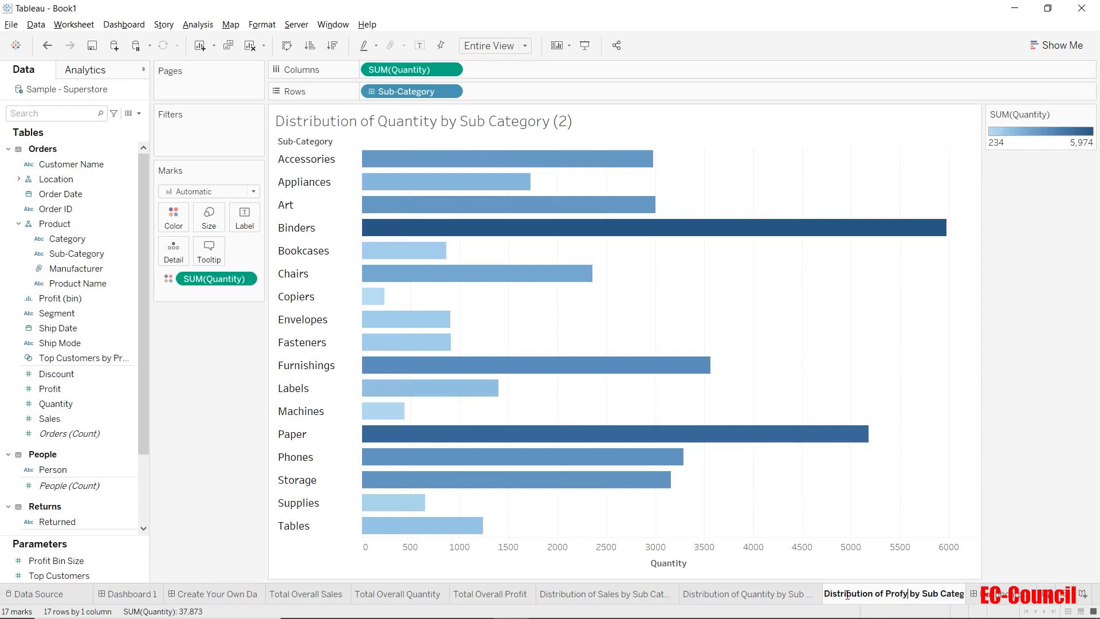
key("BackSpace")
type("its")
Step: Change the Columns measure of the profits distribution worksheet to SUM(Profit)
double_click(409, 69)
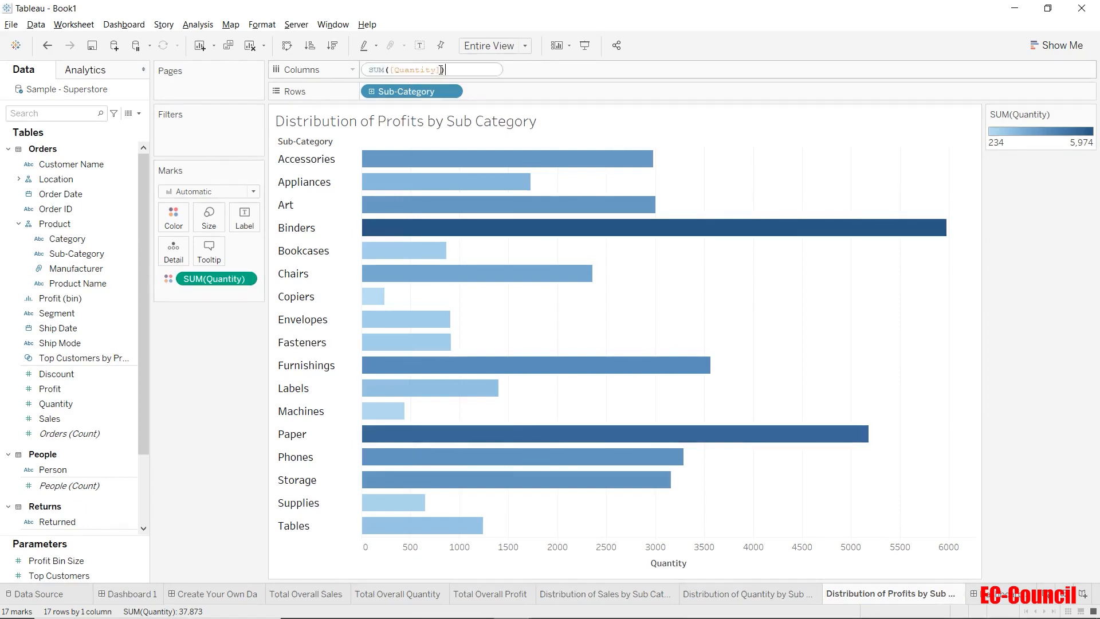
left_click_drag(441, 70, 391, 69)
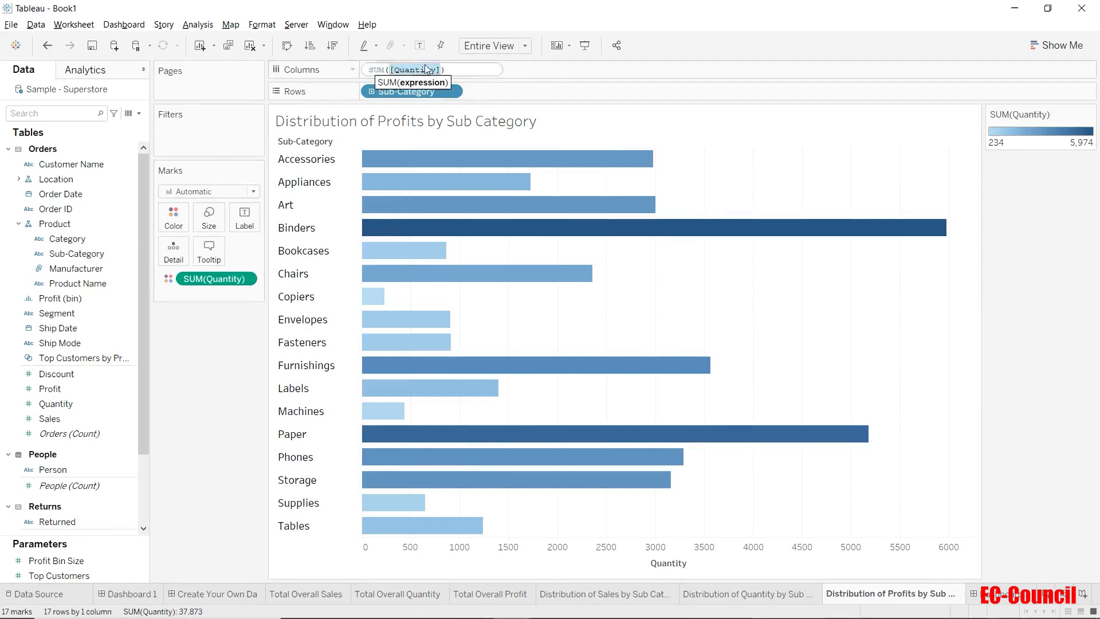
type("po")
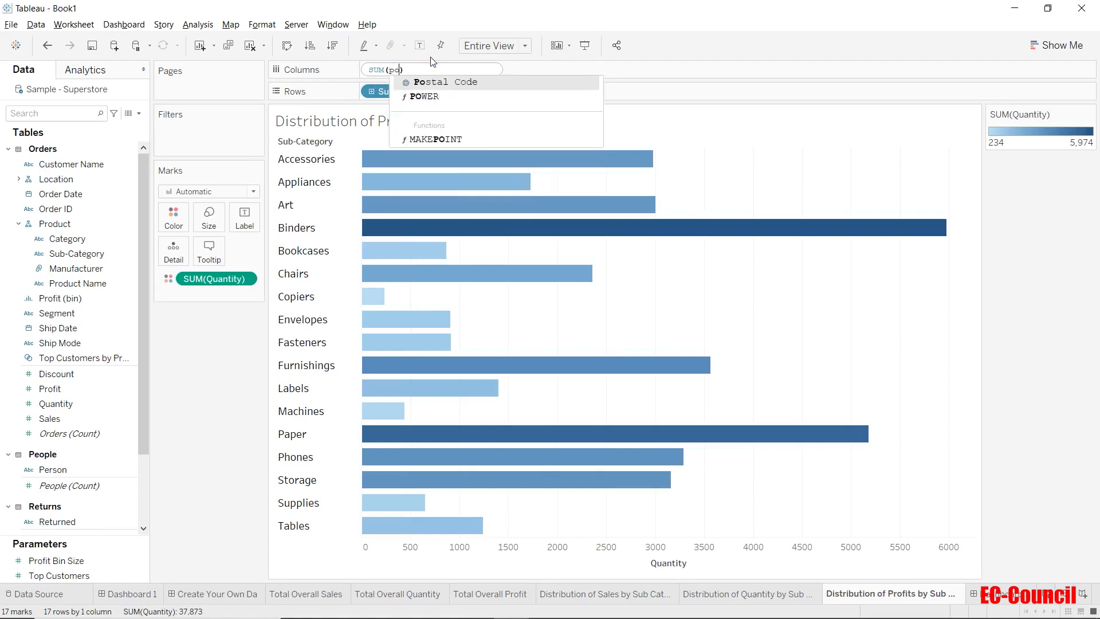
key("BackSpace")
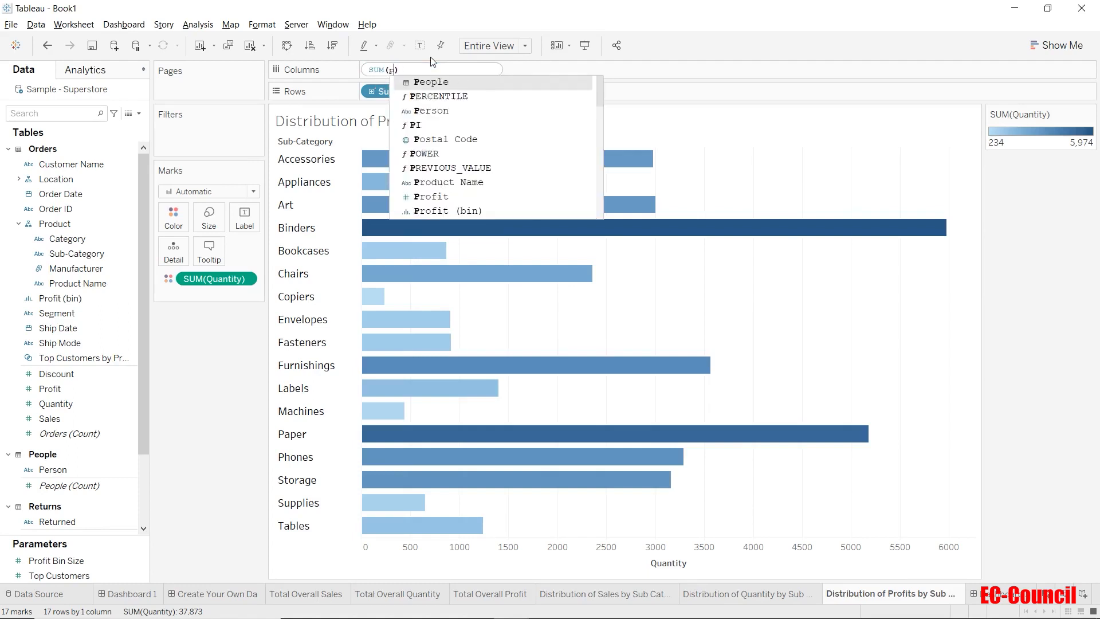
type("rof")
key("Return")
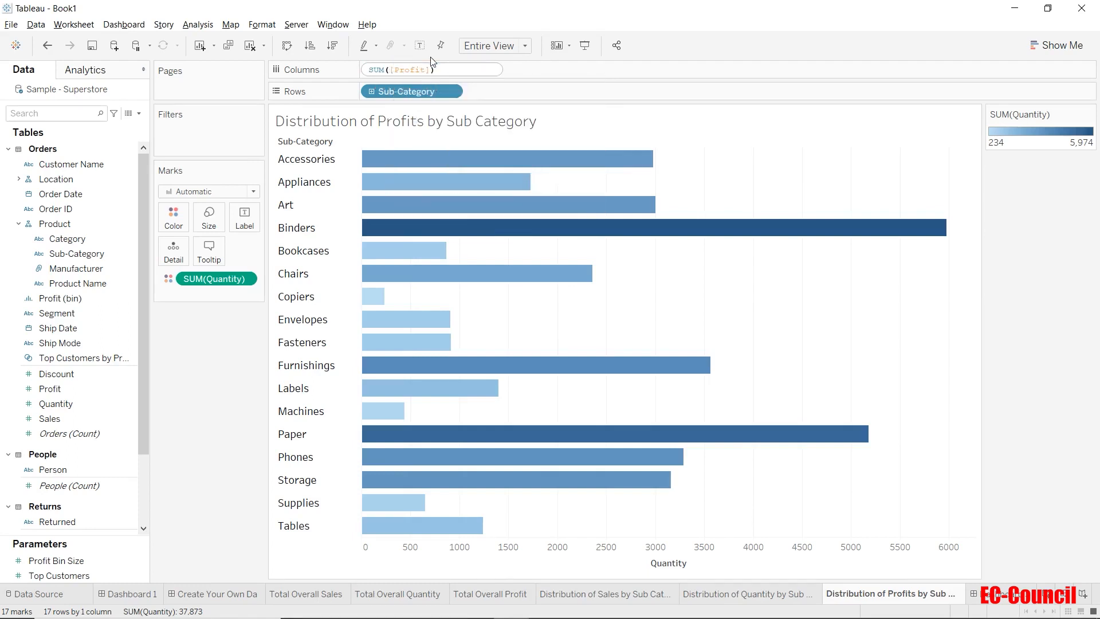
key("Return")
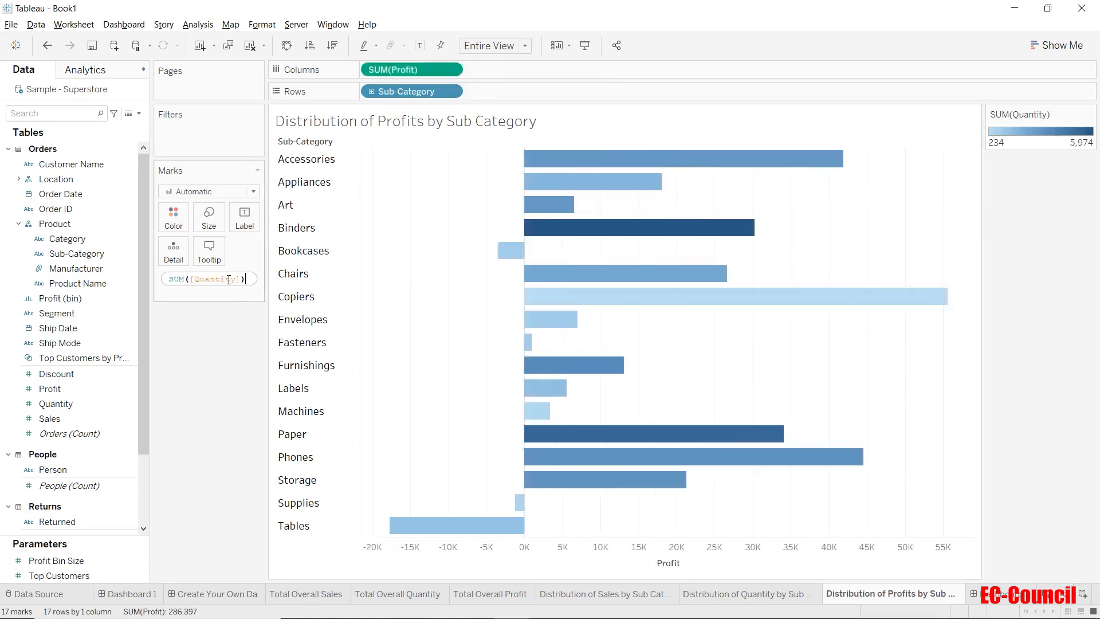
Step: Color the bars of the profits distribution worksheet by SUM(Profit)
double_click(239, 278)
left_click_drag(239, 279, 184, 279)
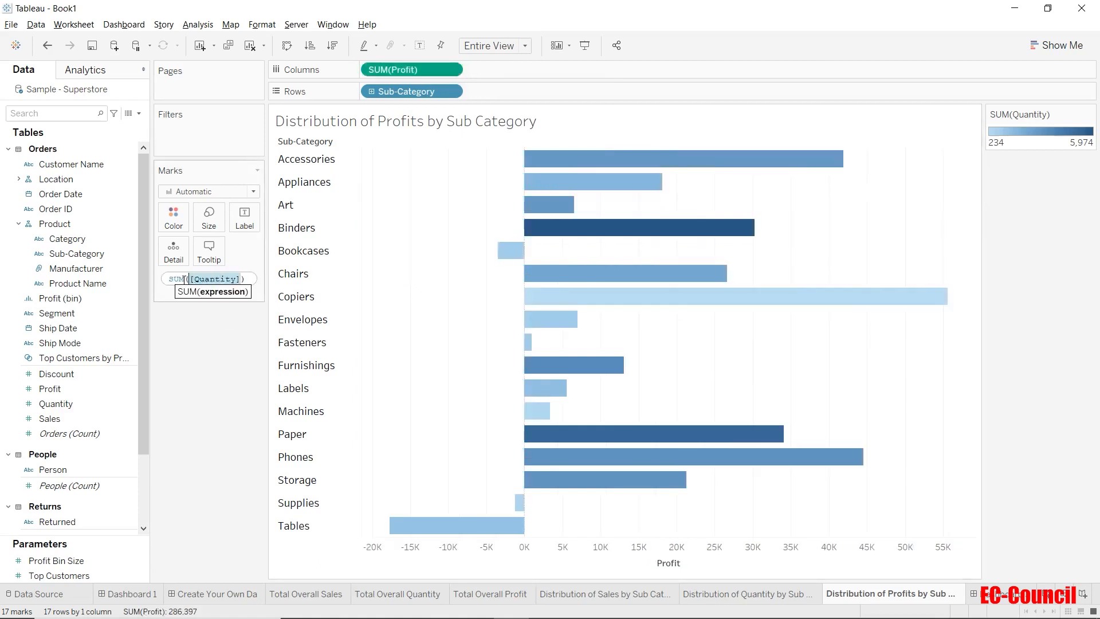
type("PROFIT")
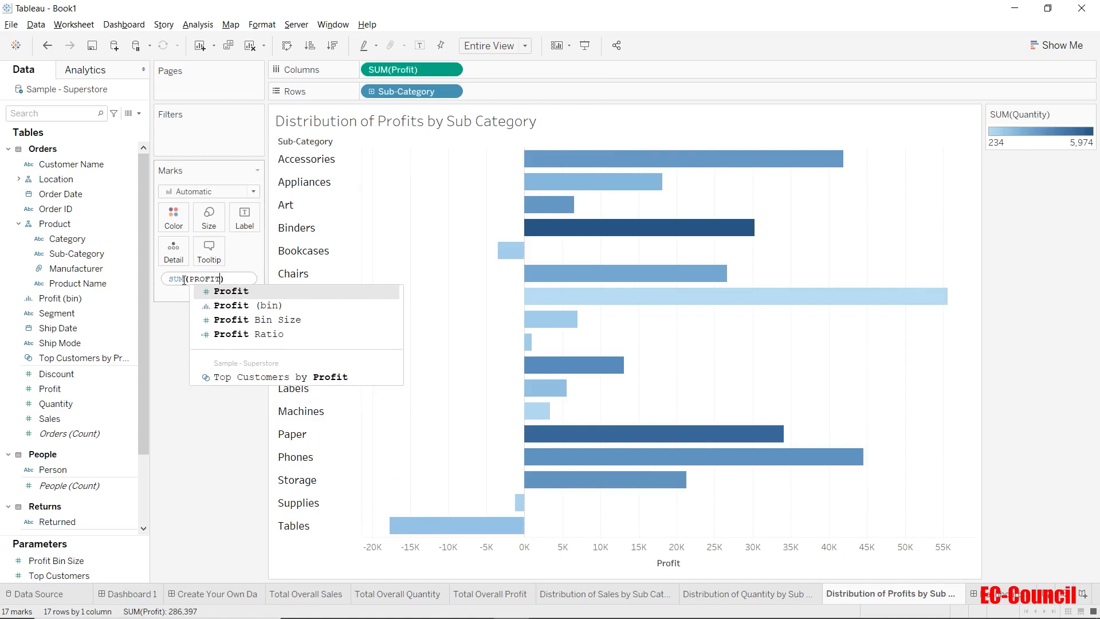
key("Return")
left_click(180, 362)
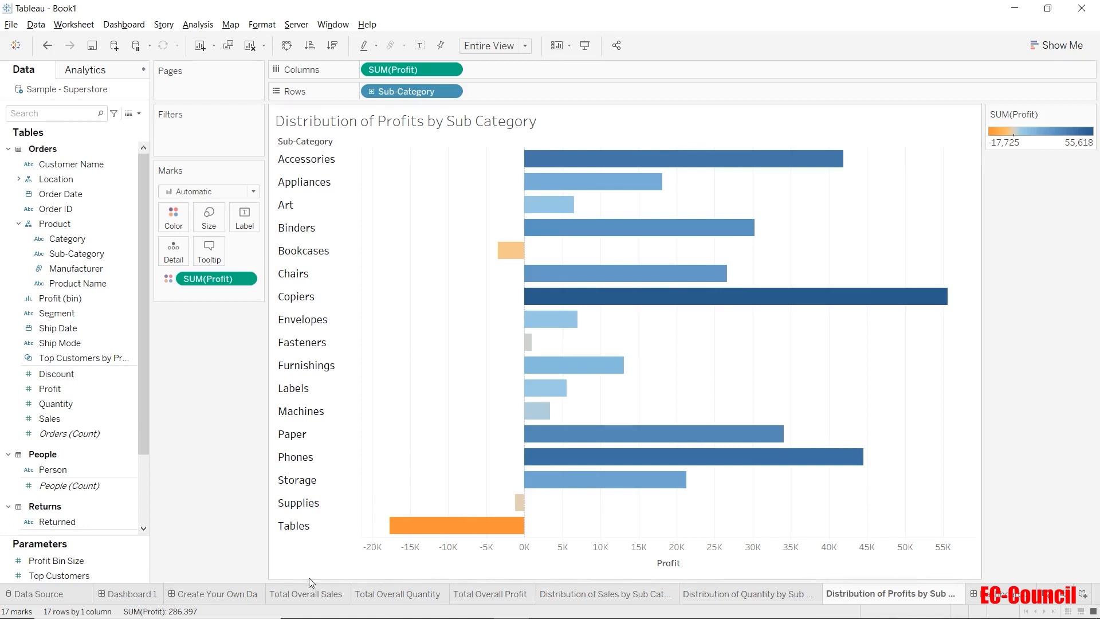
Step: Set the "Create Your Own Da" dashboard to a fixed custom size of 1400 px wide by 900 px high
left_click(200, 596)
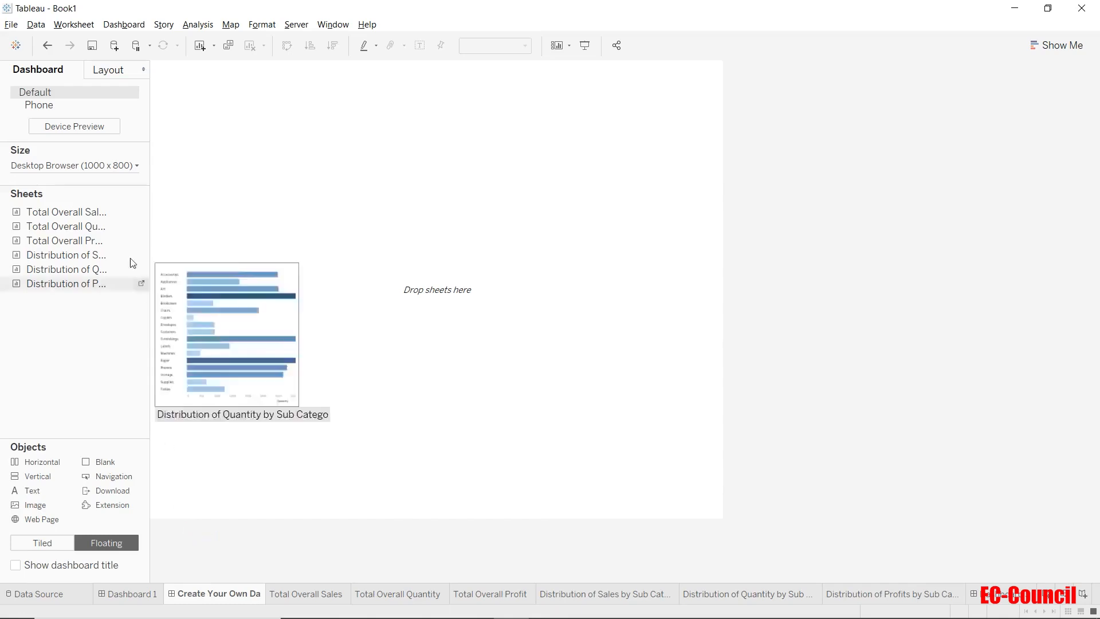
left_click(91, 166)
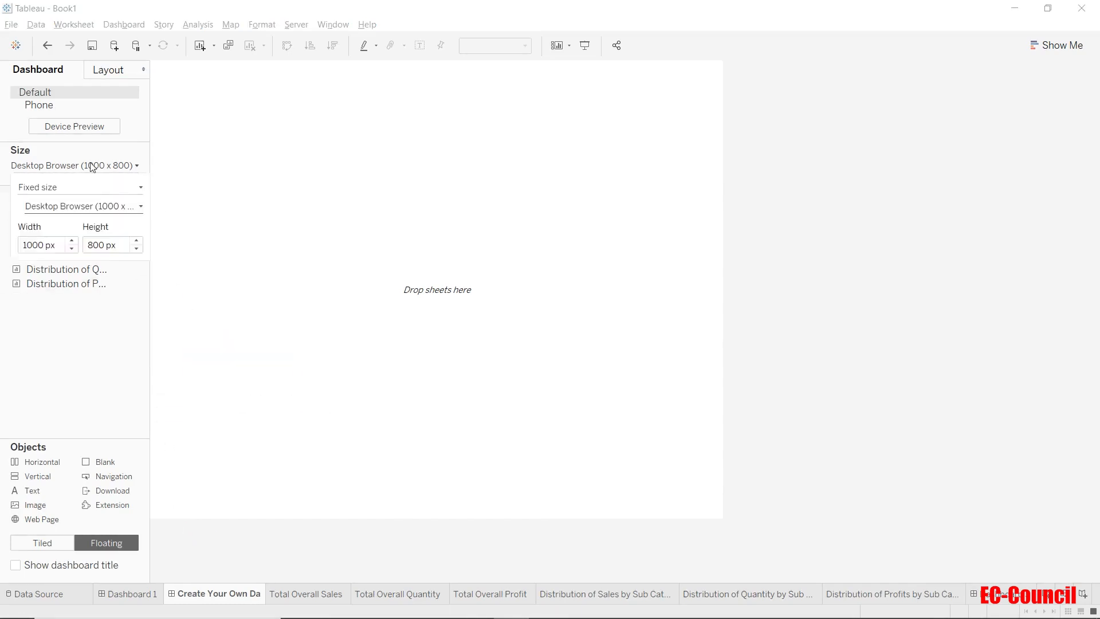
left_click(72, 242)
left_click(71, 241)
left_click(71, 241)
left_click(71, 241)
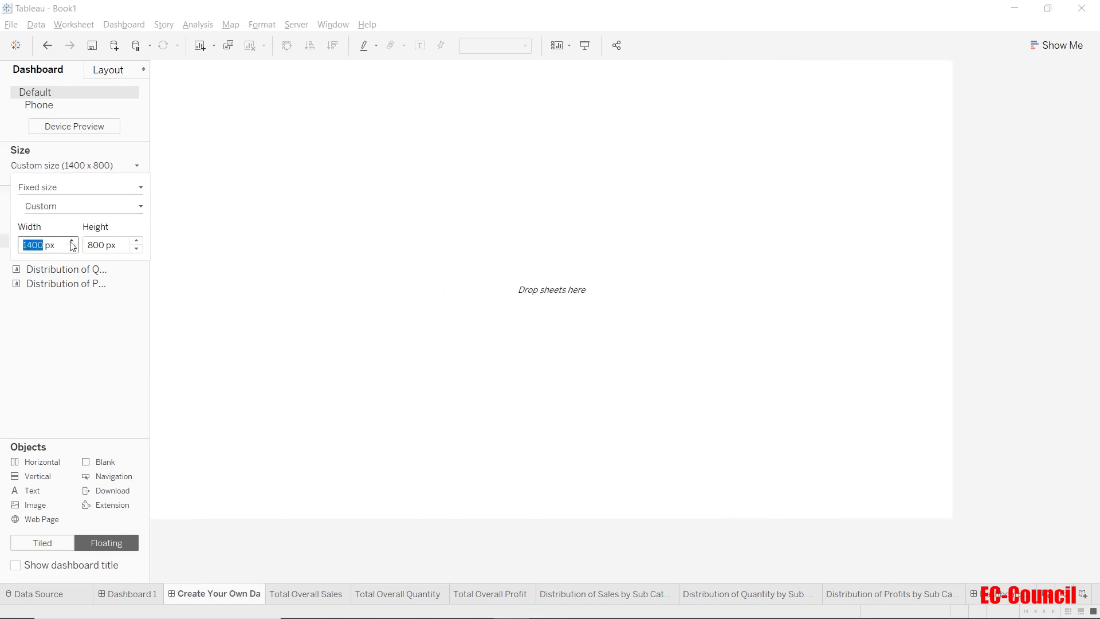
left_click(136, 241)
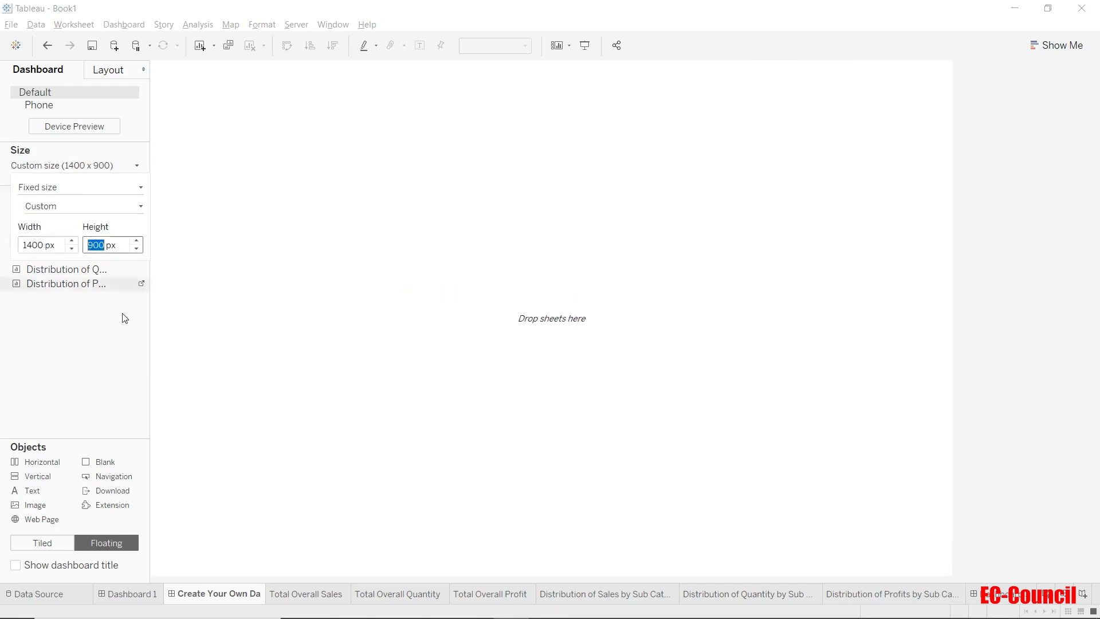
left_click(111, 355)
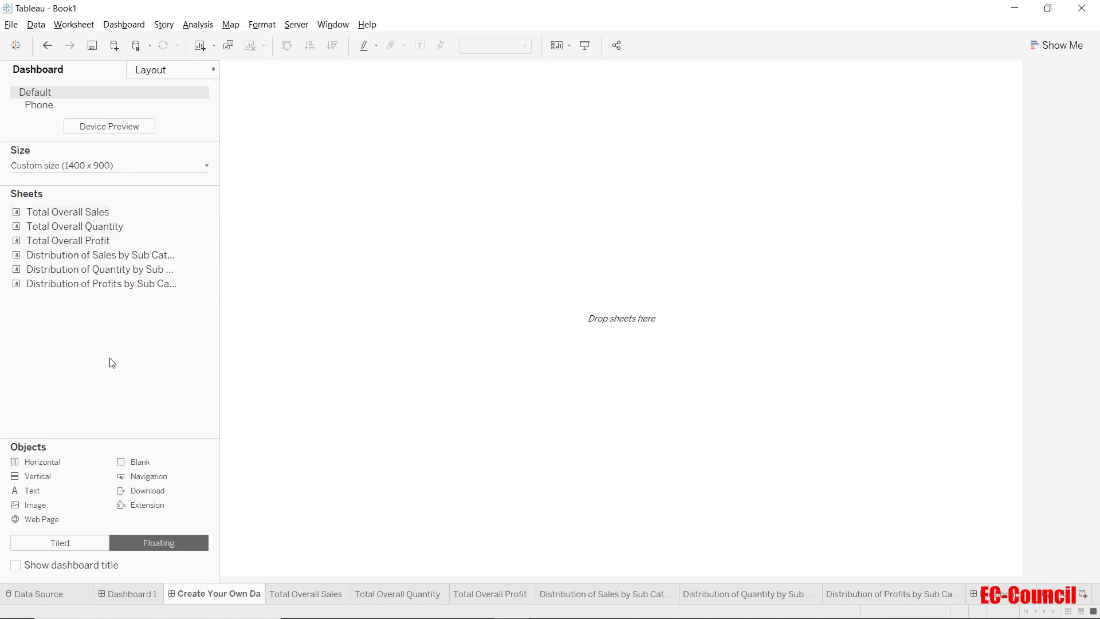
Step: Place the Total Overall Sales, Total Overall Quantity and Total Overall Profit sheets side by side on the dashboard in tiled layout
left_click(90, 552)
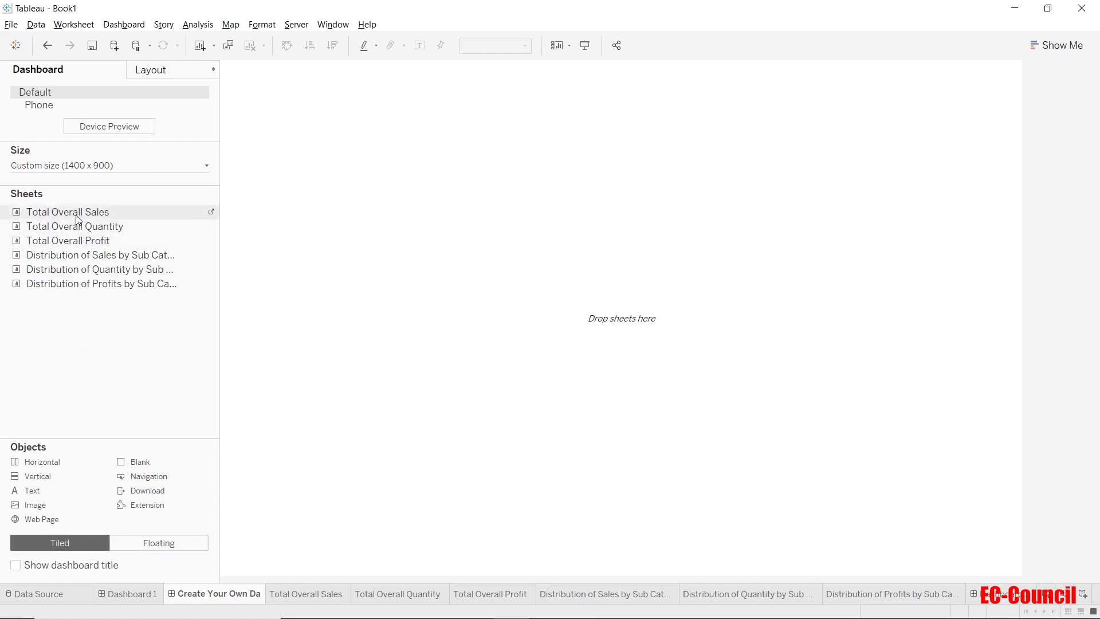
left_click_drag(76, 218, 241, 212)
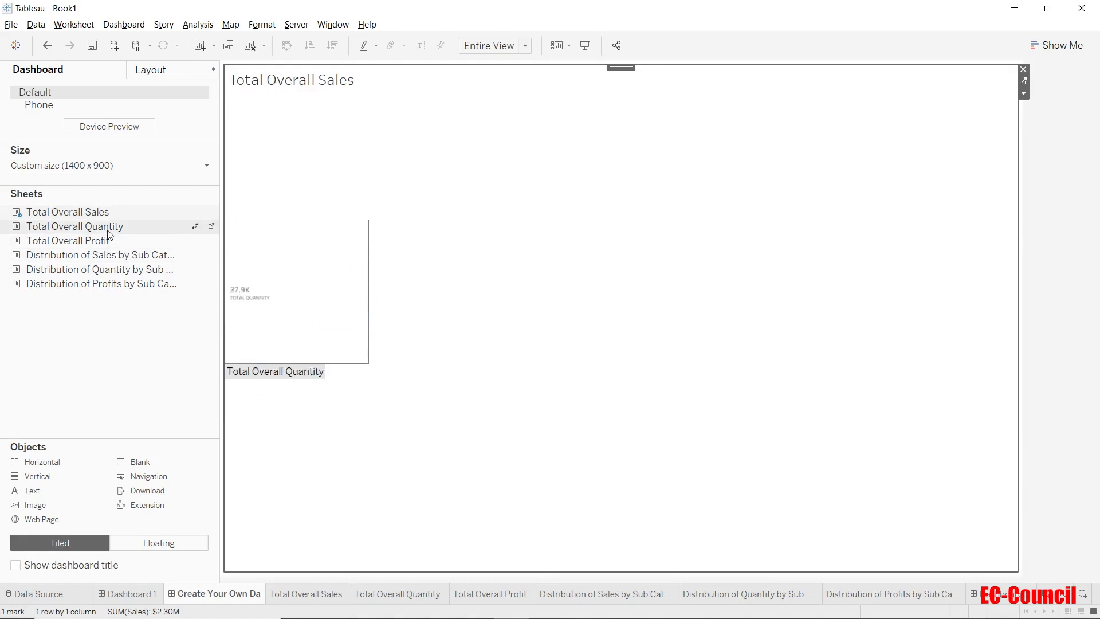
left_click_drag(114, 229, 881, 230)
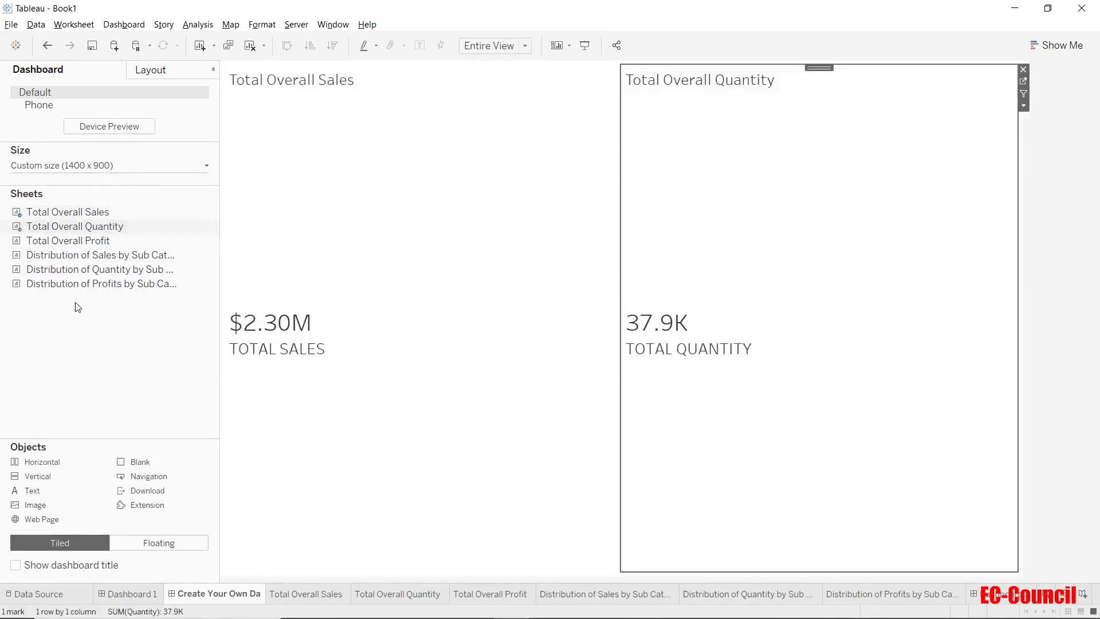
left_click_drag(73, 246, 939, 261)
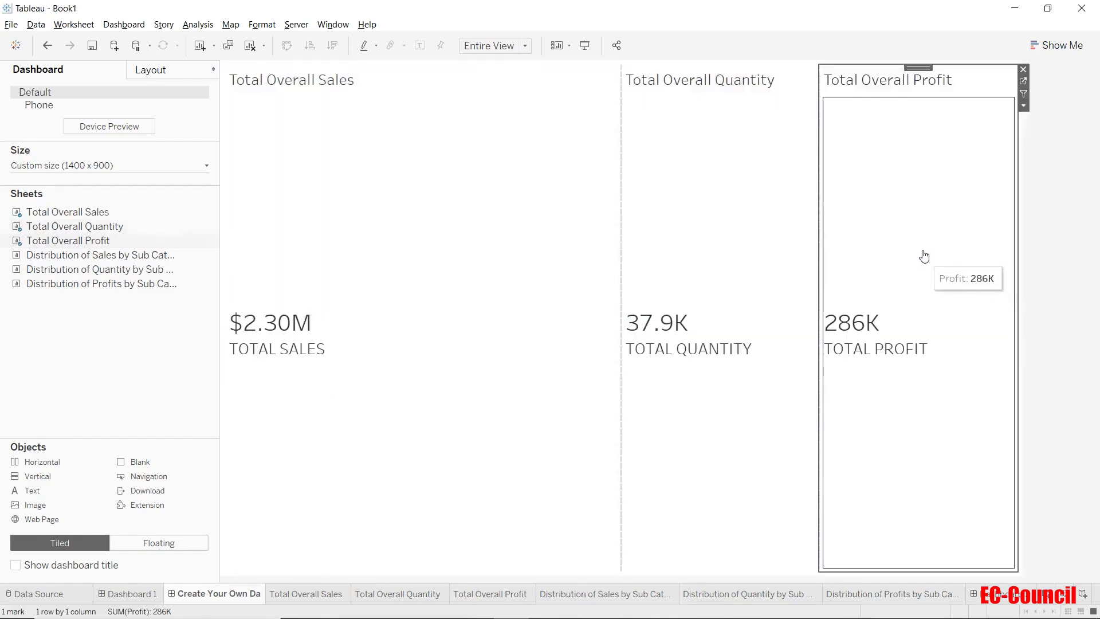
Step: Adjust the widths of the three KPI sheets so they share the dashboard roughly equally
double_click(916, 67)
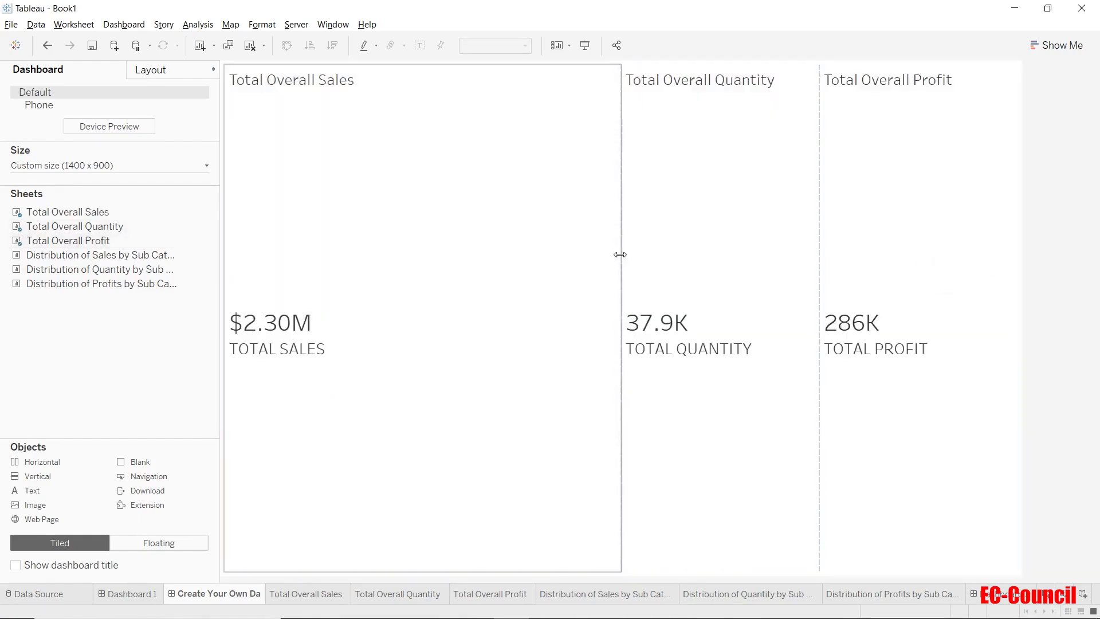
left_click_drag(620, 254, 467, 245)
left_click_drag(820, 243, 754, 253)
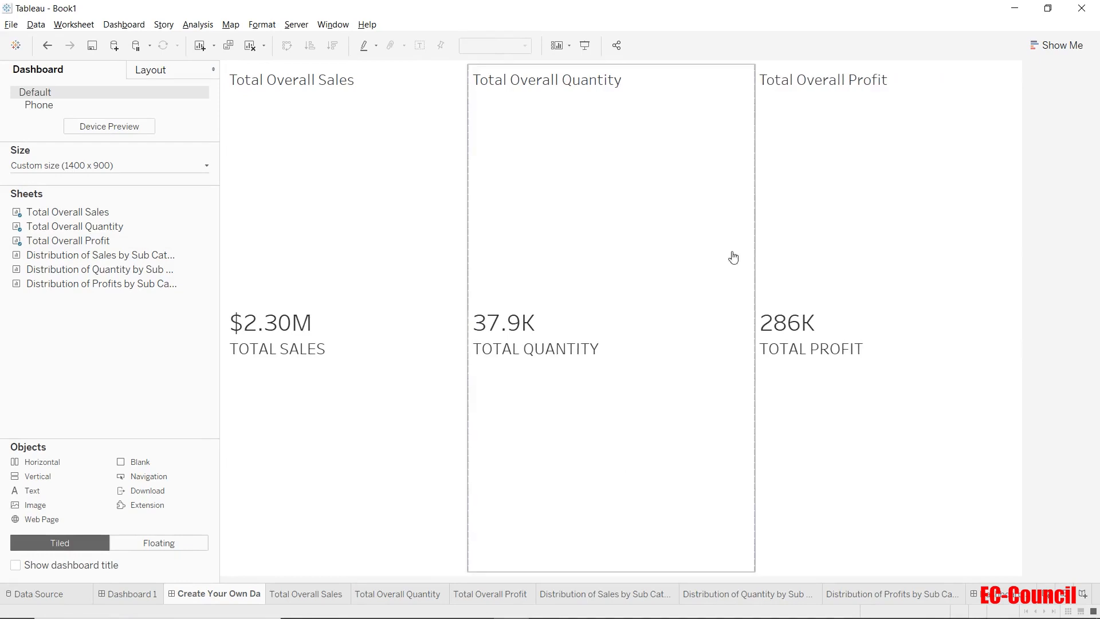
left_click_drag(466, 251, 475, 250)
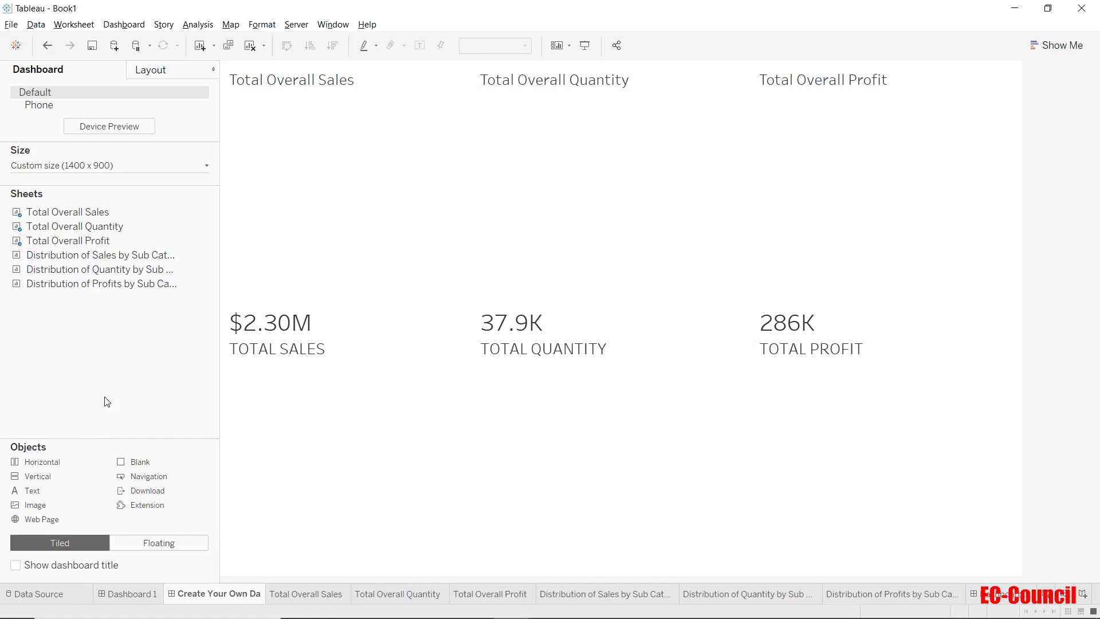
Step: Place the sales and quantity distribution charts beneath their matching KPI sheets, reducing each KPI to a short strip above its chart
left_click_drag(101, 254, 314, 318)
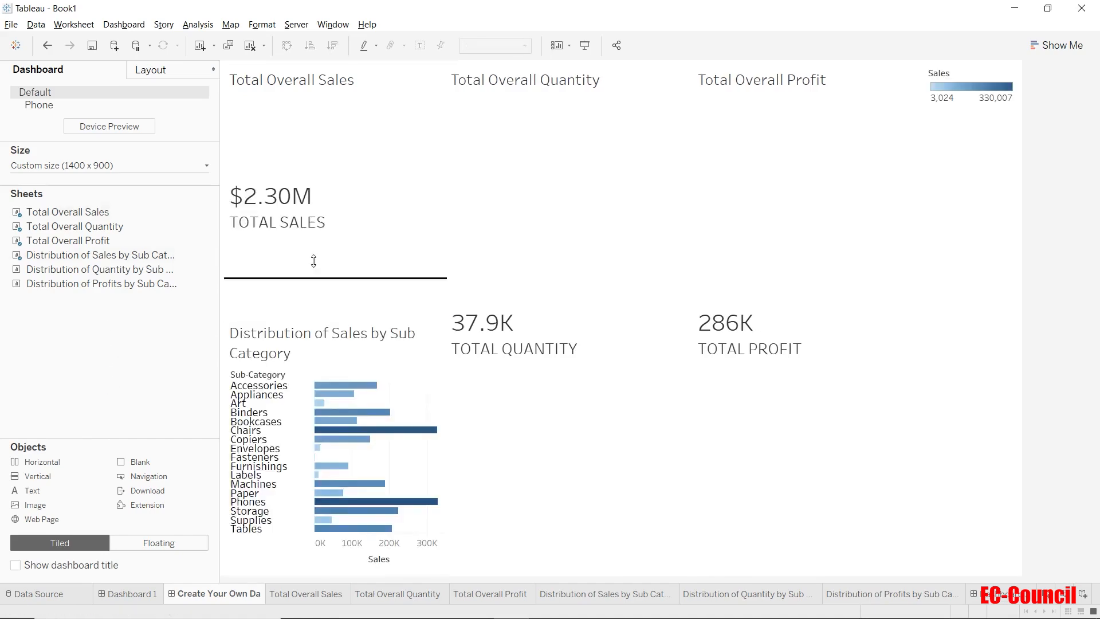
left_click_drag(314, 261, 314, 157)
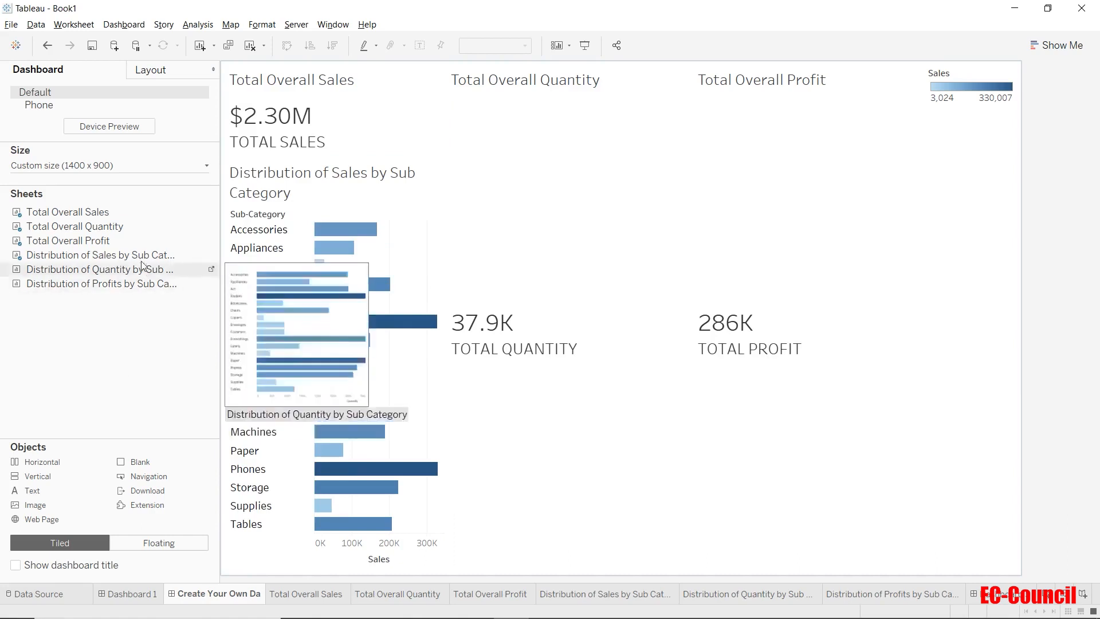
mouse_move(115, 241)
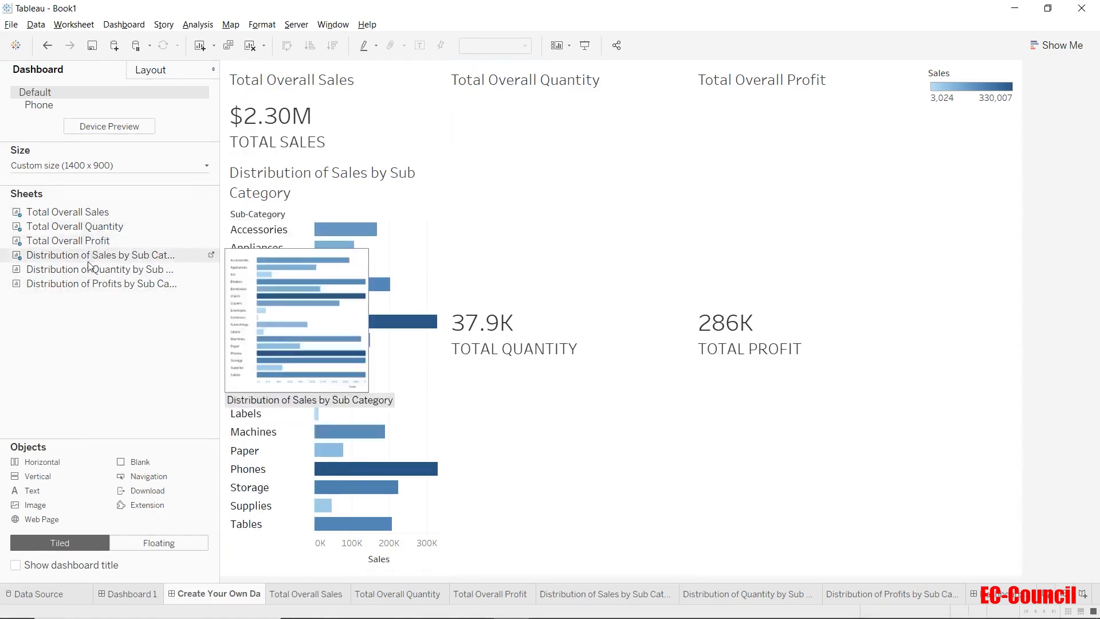
left_click_drag(86, 270, 570, 401)
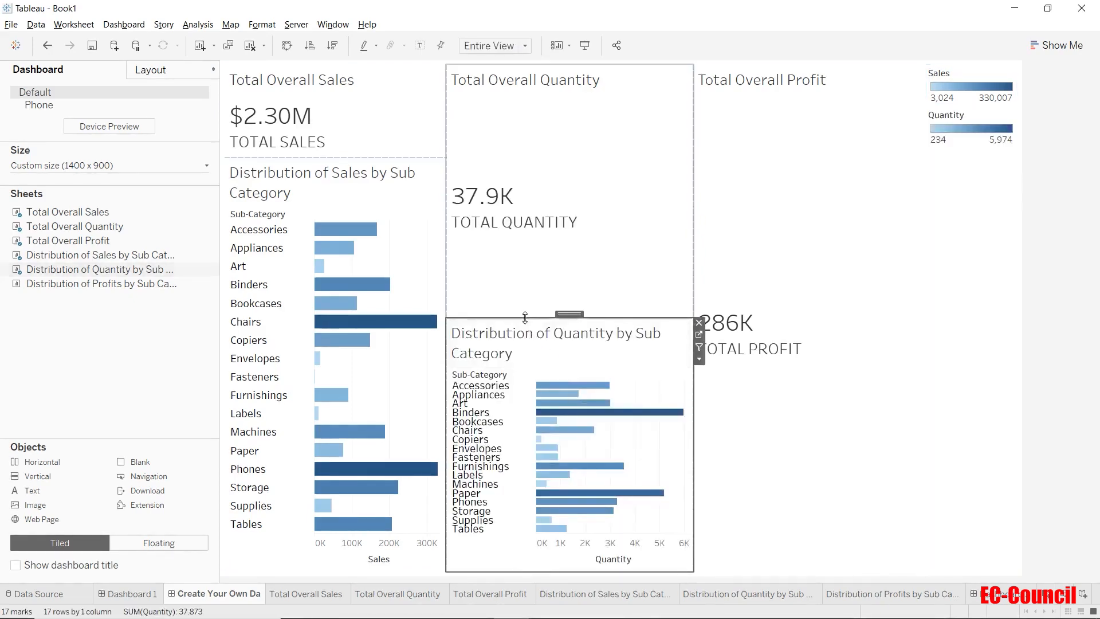
left_click_drag(526, 318, 521, 159)
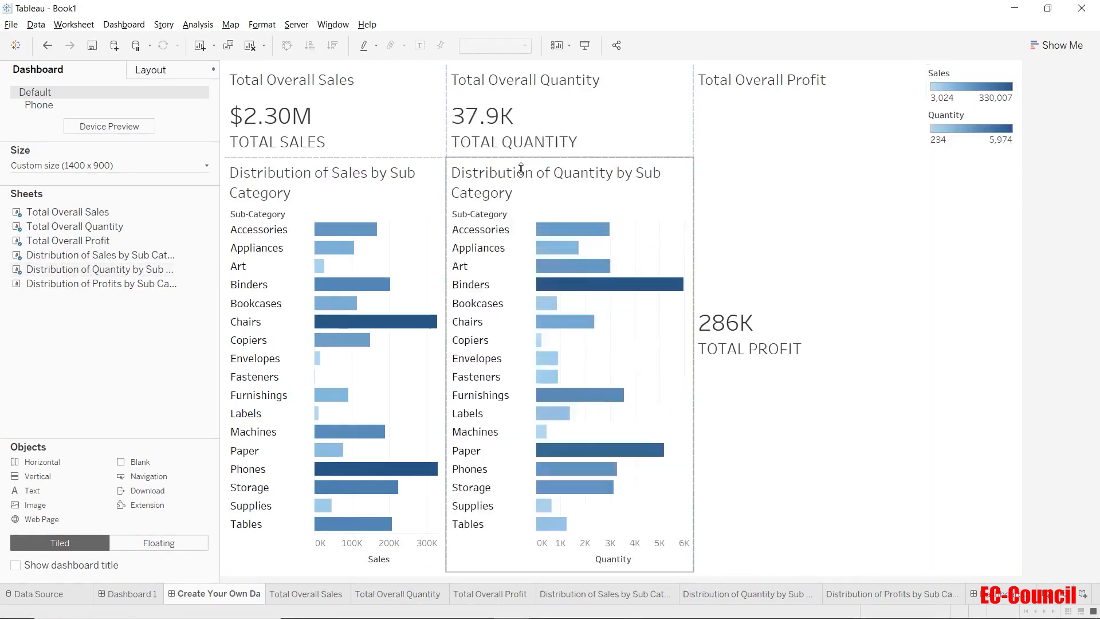
Step: Place the Distribution of Profits by Sub Category chart beneath the Total Overall Profit sheet, reducing that KPI to a short strip above it
left_click_drag(90, 282, 803, 349)
left_click_drag(758, 318, 757, 162)
Step: Delete the layout container holding the Sales, Quantity and Profit color legends, including the three legends inside it
left_click(970, 248)
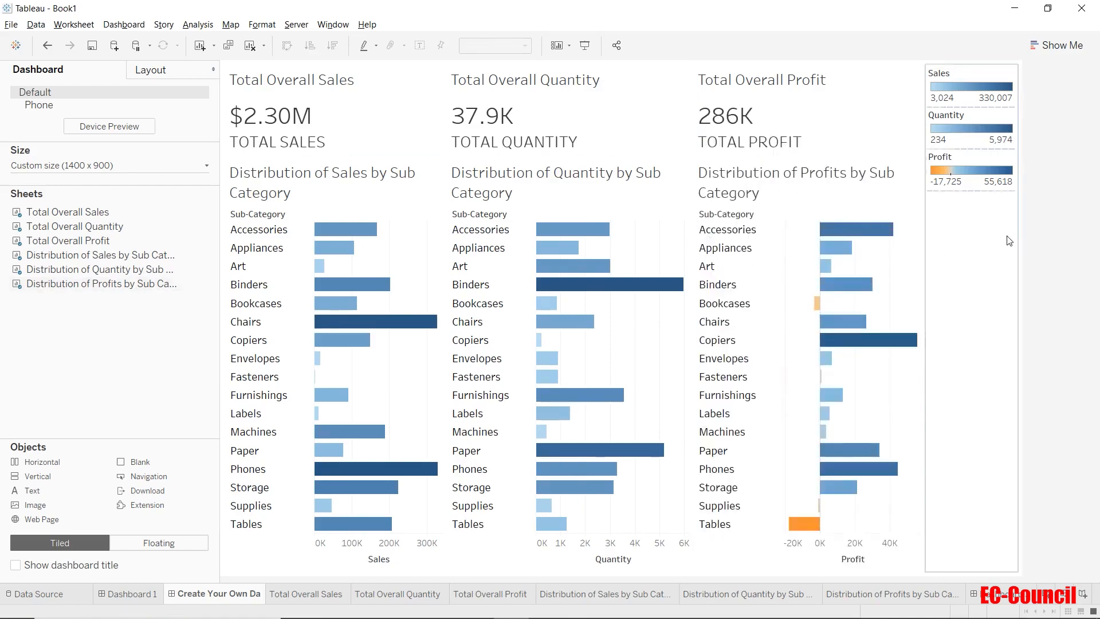
left_click(980, 76)
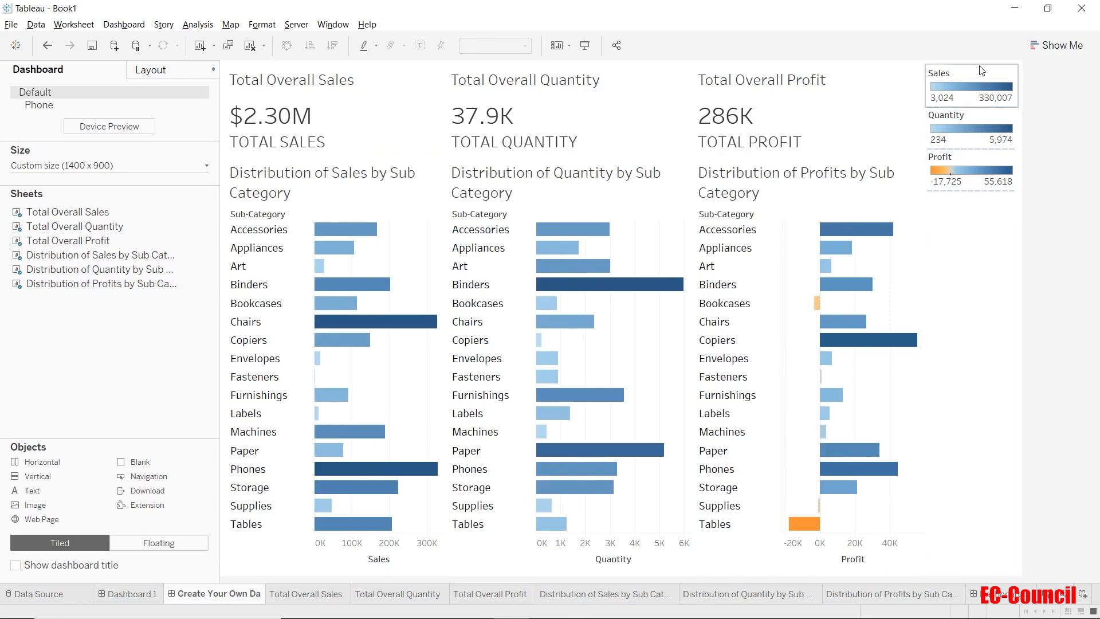
left_click(979, 68)
double_click(977, 65)
left_click(982, 73)
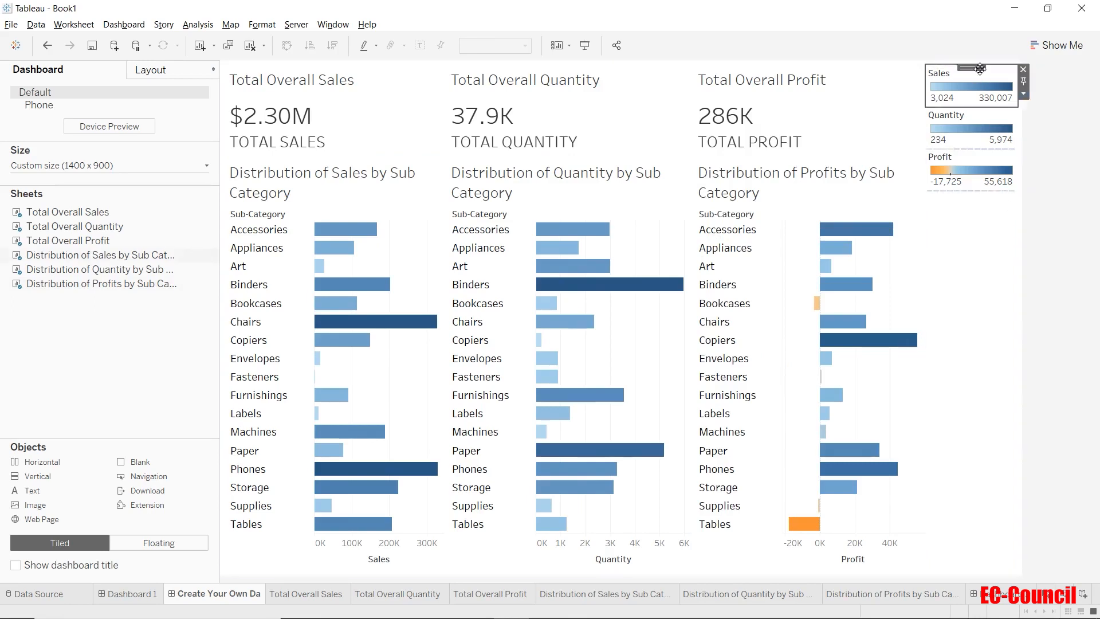
double_click(973, 67)
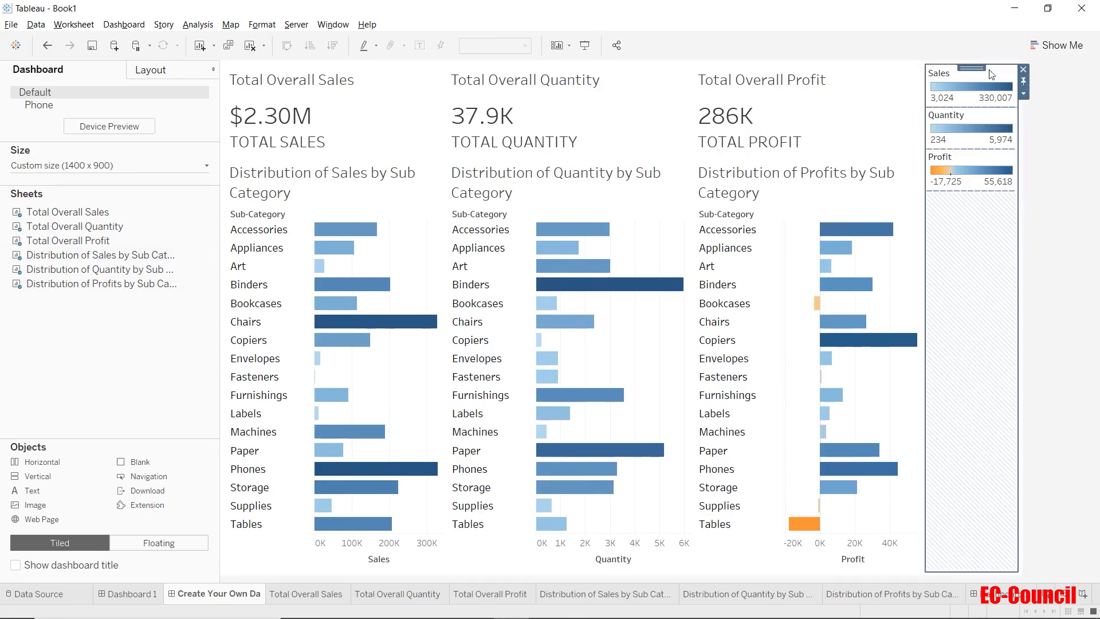
left_click(1023, 70)
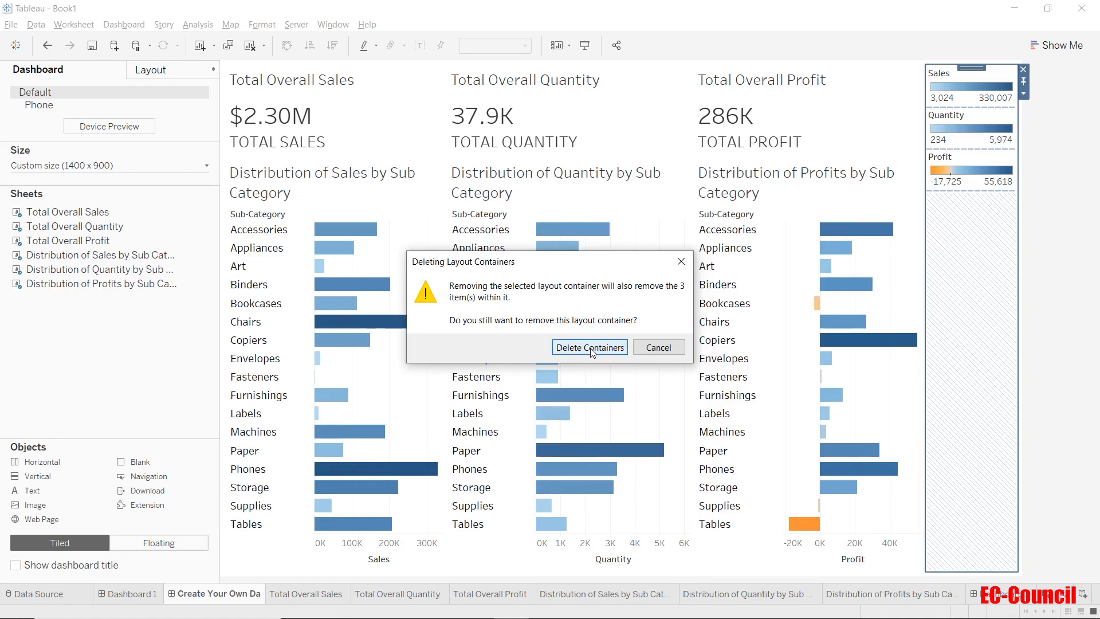
left_click(590, 348)
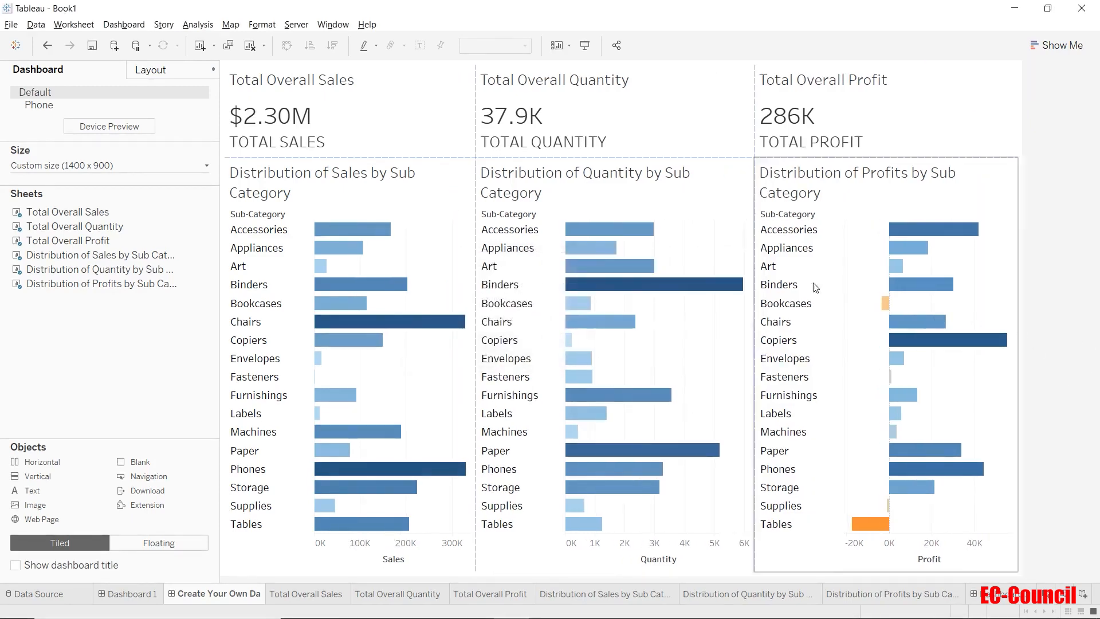
Step: Widen the fixed-size dashboard in two stages, to 1500 px and 1600 px, keeping the height at 900 px
left_click(188, 166)
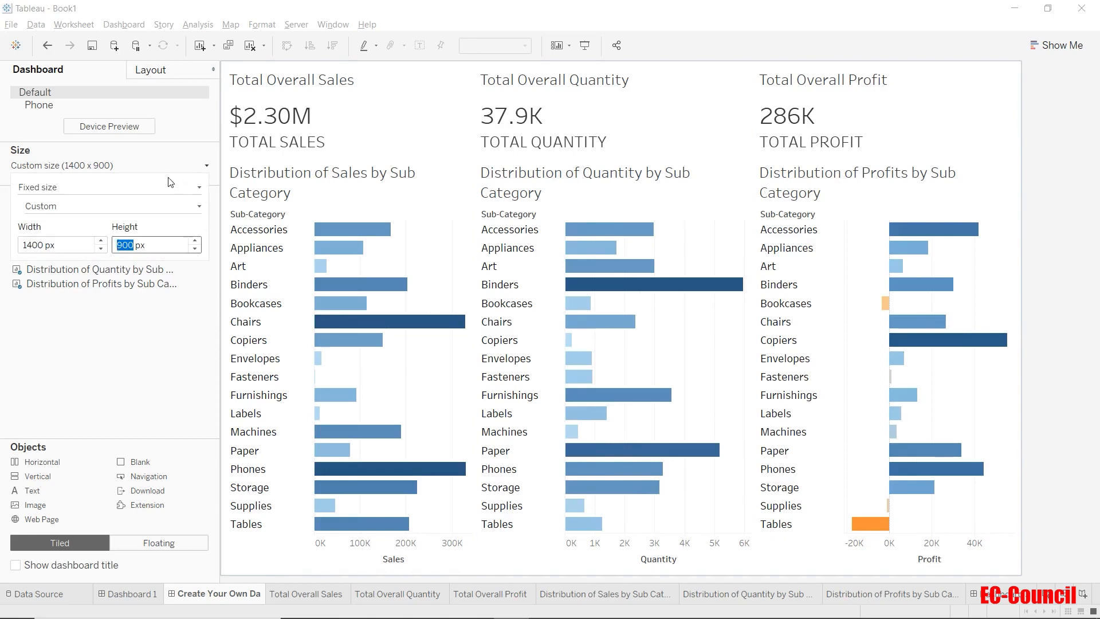
left_click(102, 242)
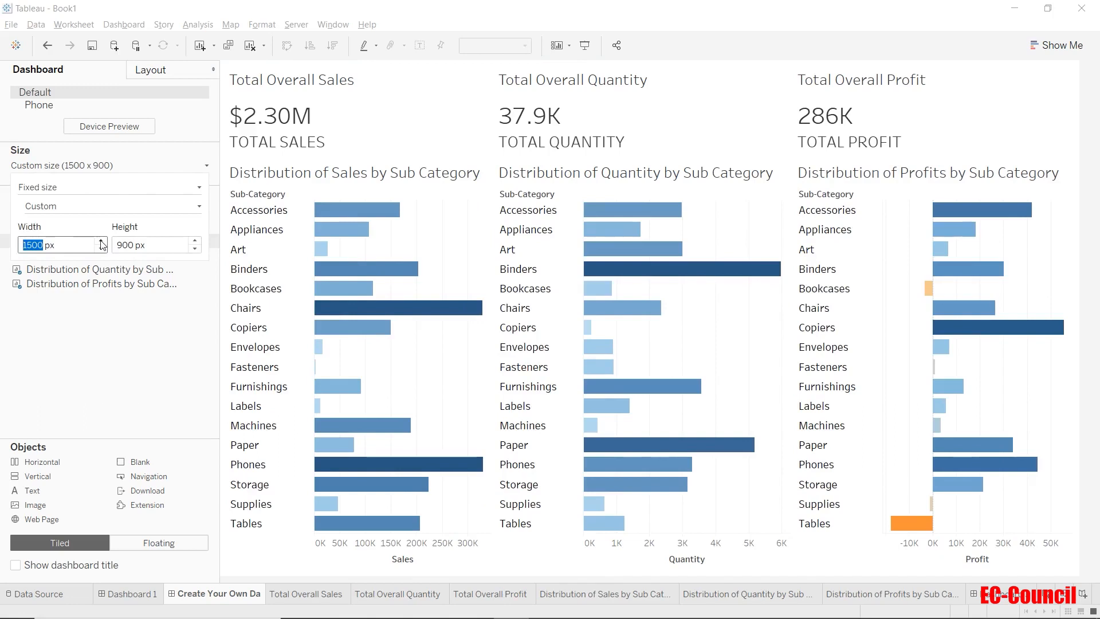
left_click(119, 332)
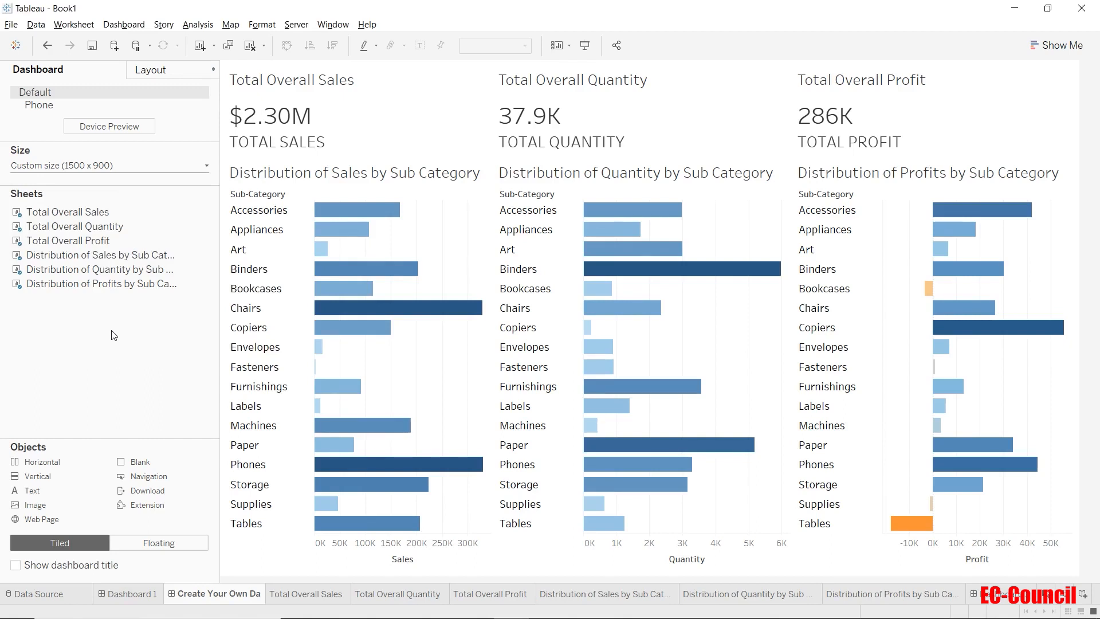
left_click(106, 165)
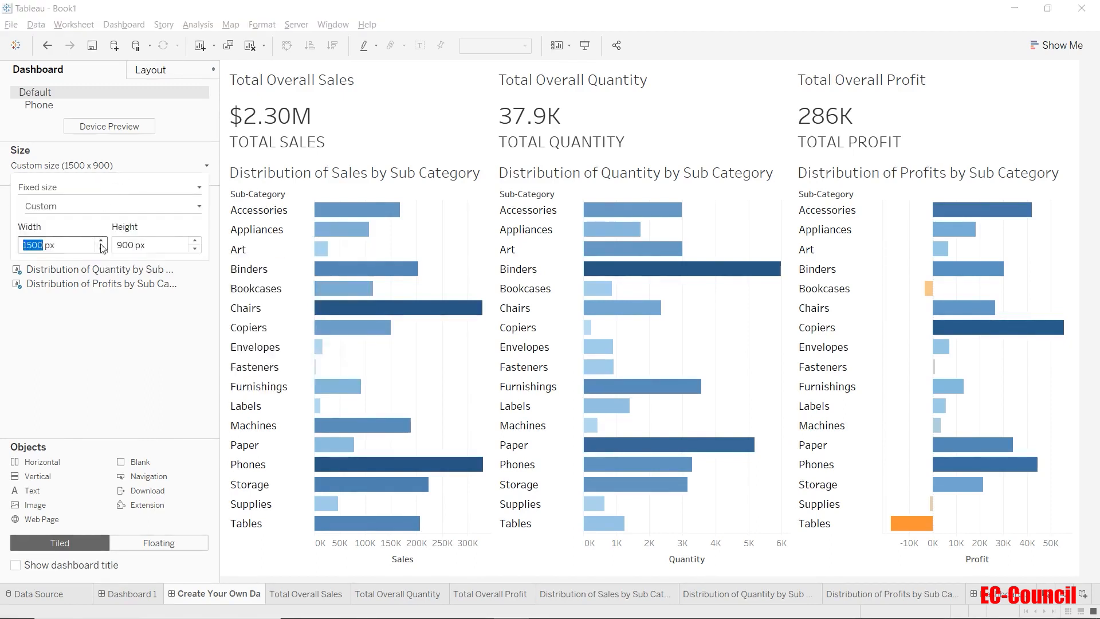
left_click(101, 241)
left_click(143, 329)
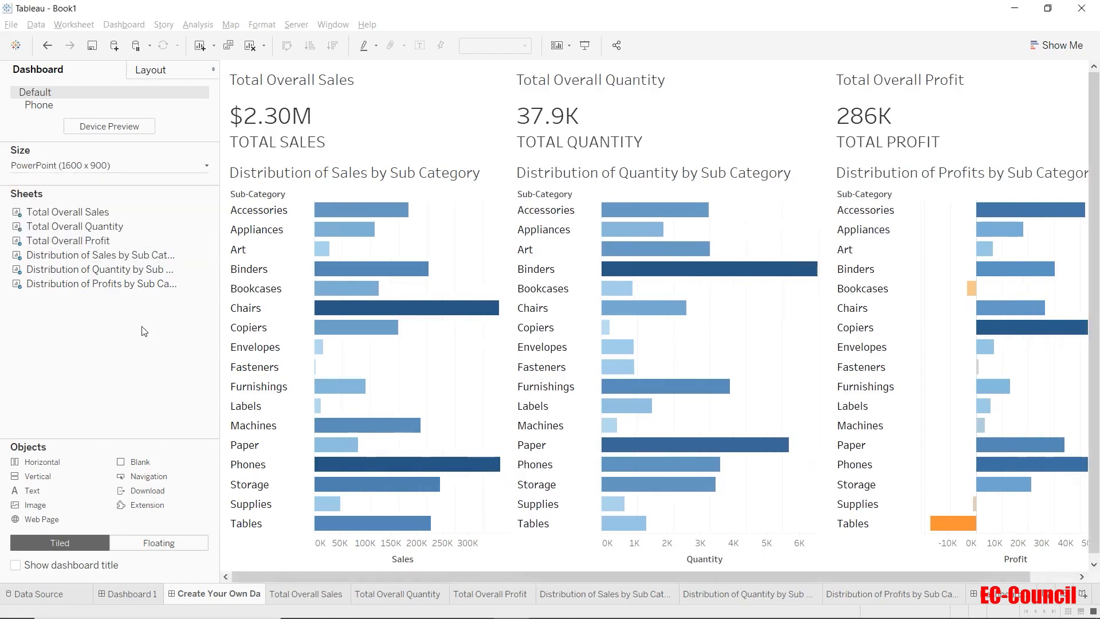
Step: Narrow the dashboard side pane to roughly half its width and set the dashboard's fixed width to 1700 px
left_click_drag(223, 308, 123, 307)
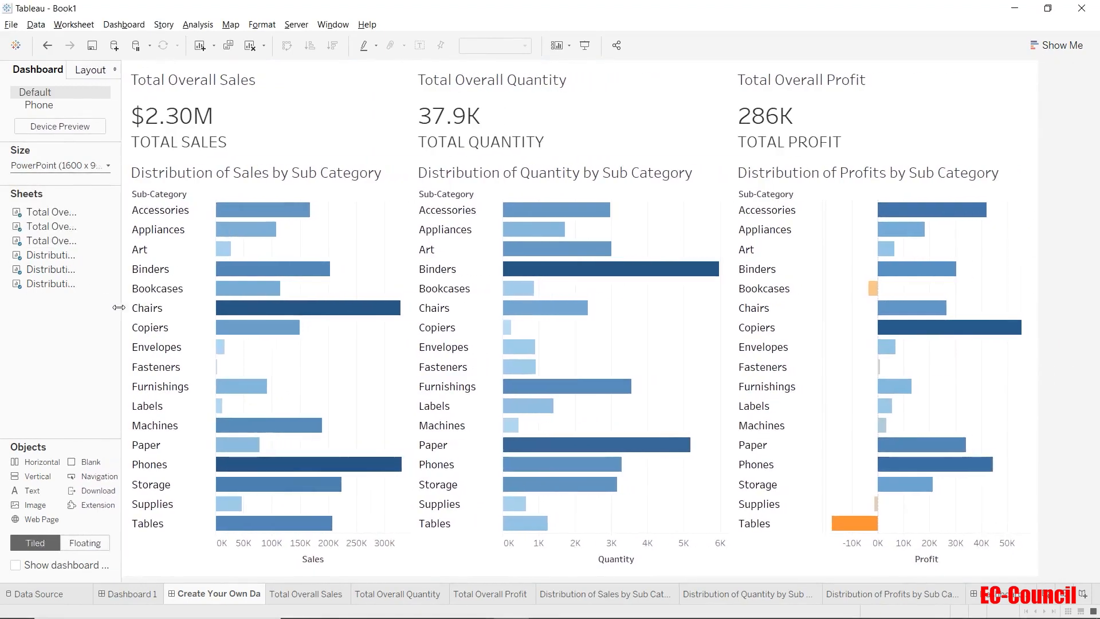
left_click(97, 166)
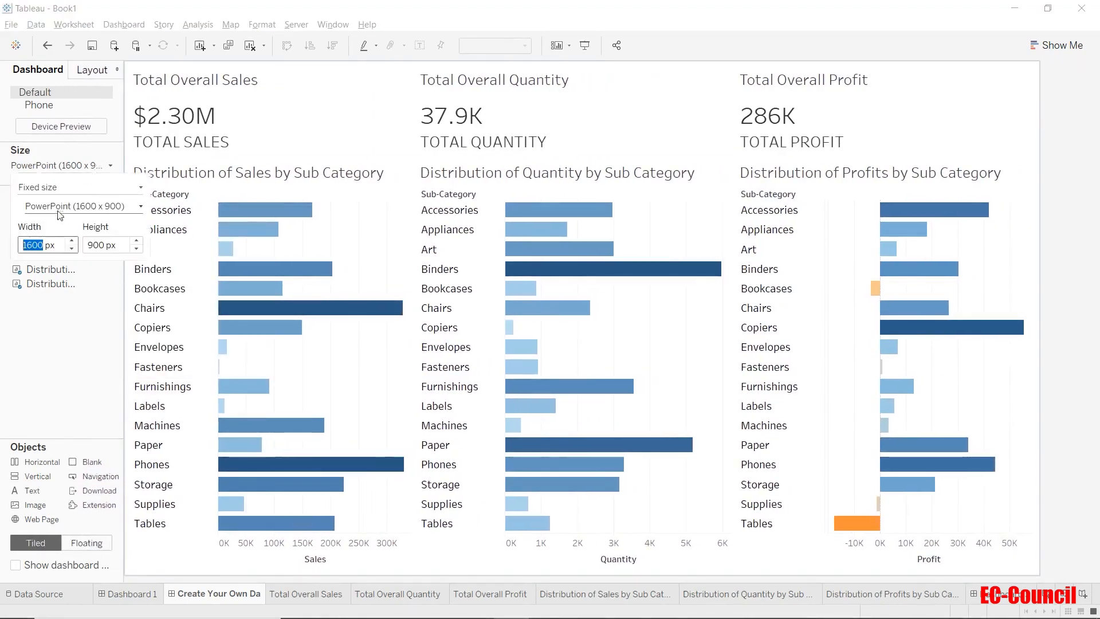
left_click(71, 241)
left_click(59, 315)
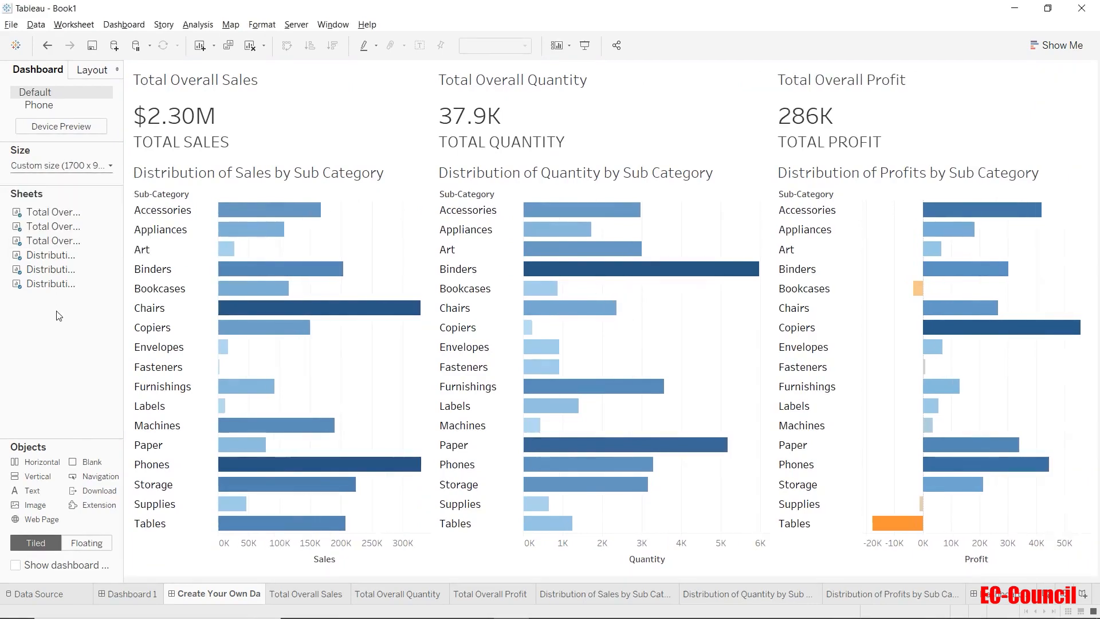